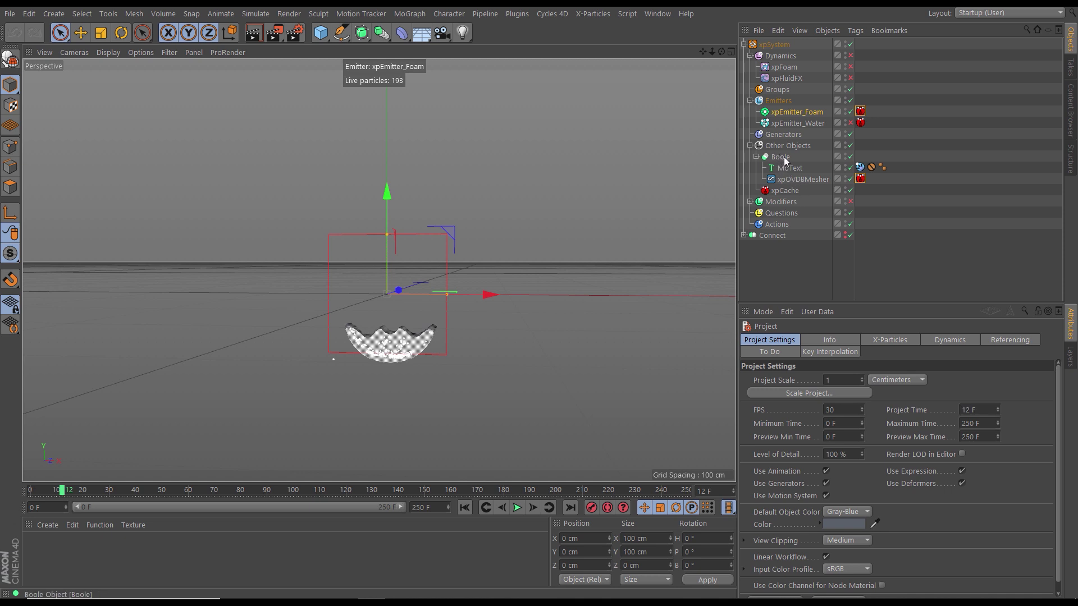
Step: Play the cached fill simulation in stages and examine the water mesh and foam particles inside the number six
click(518, 507)
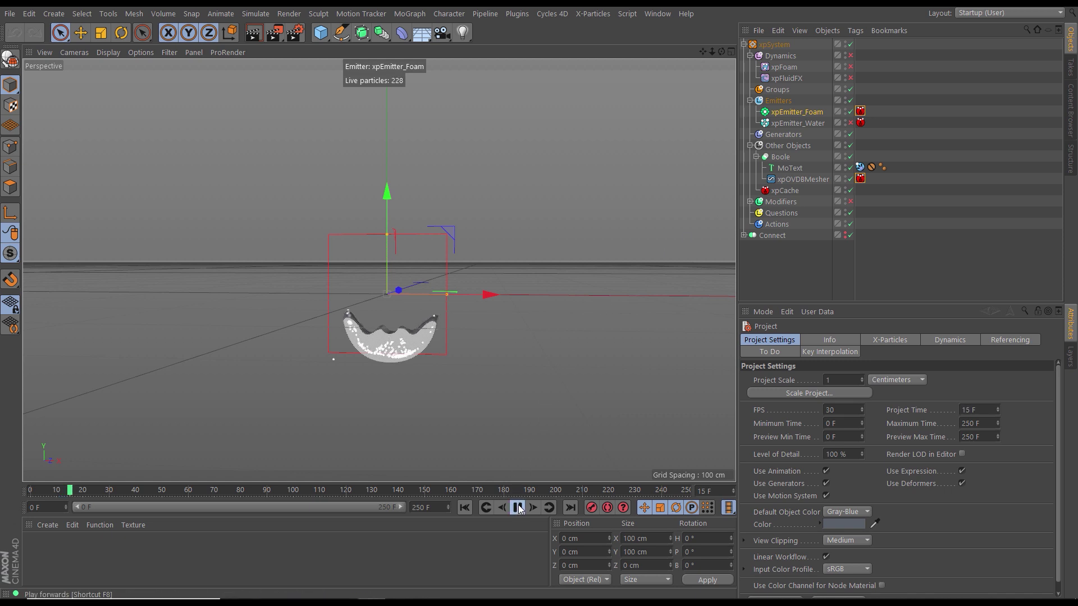
click(518, 507)
alt+drag(382, 325, 443, 339)
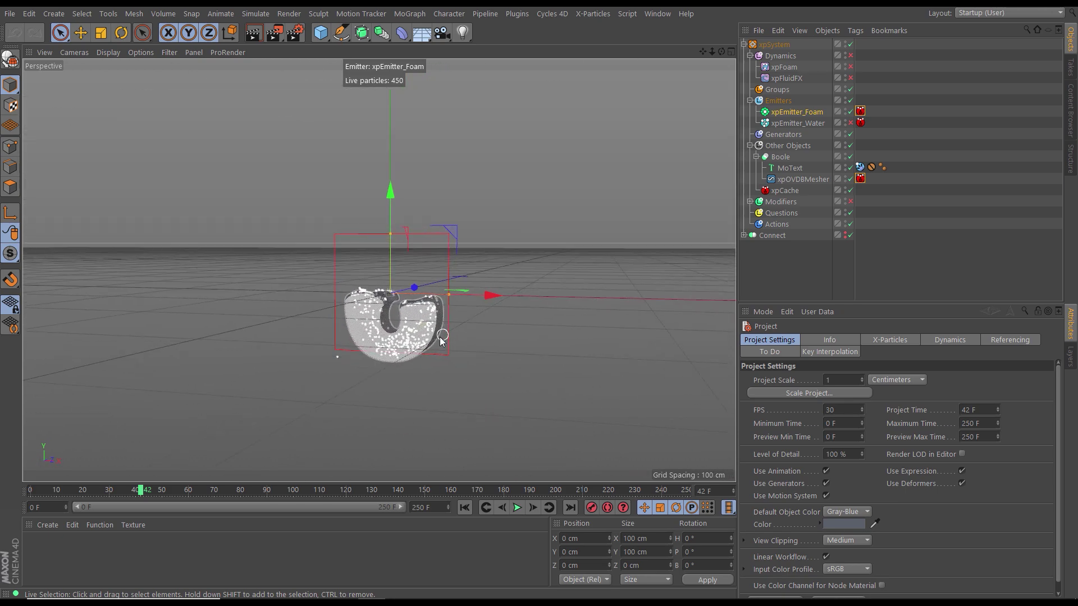
scroll(476, 329, up, 2)
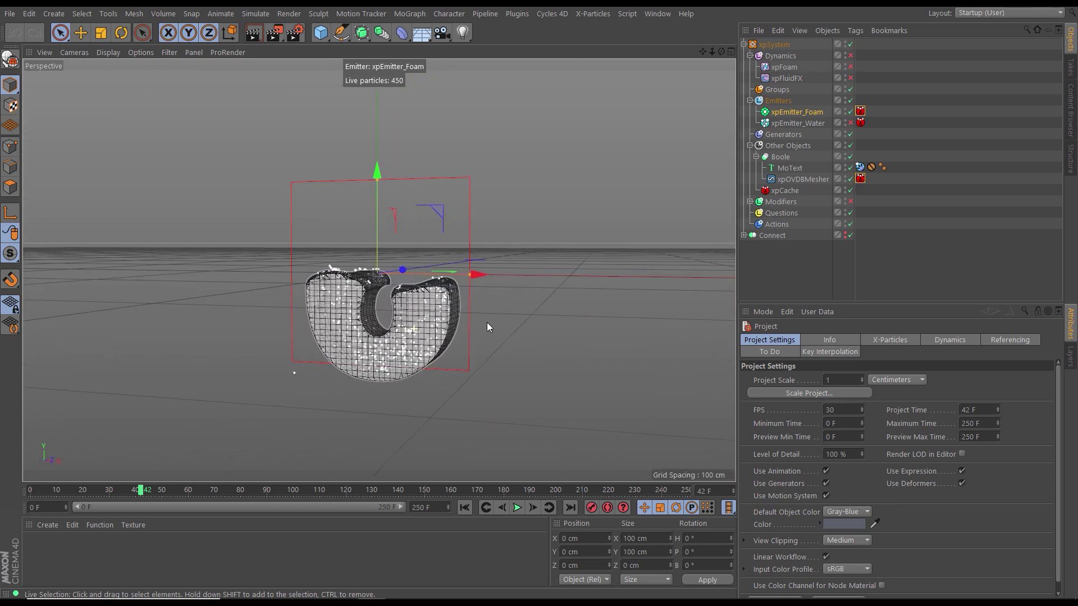
scroll(476, 329, up, 5)
scroll(375, 327, down, 4)
scroll(412, 340, down, 2)
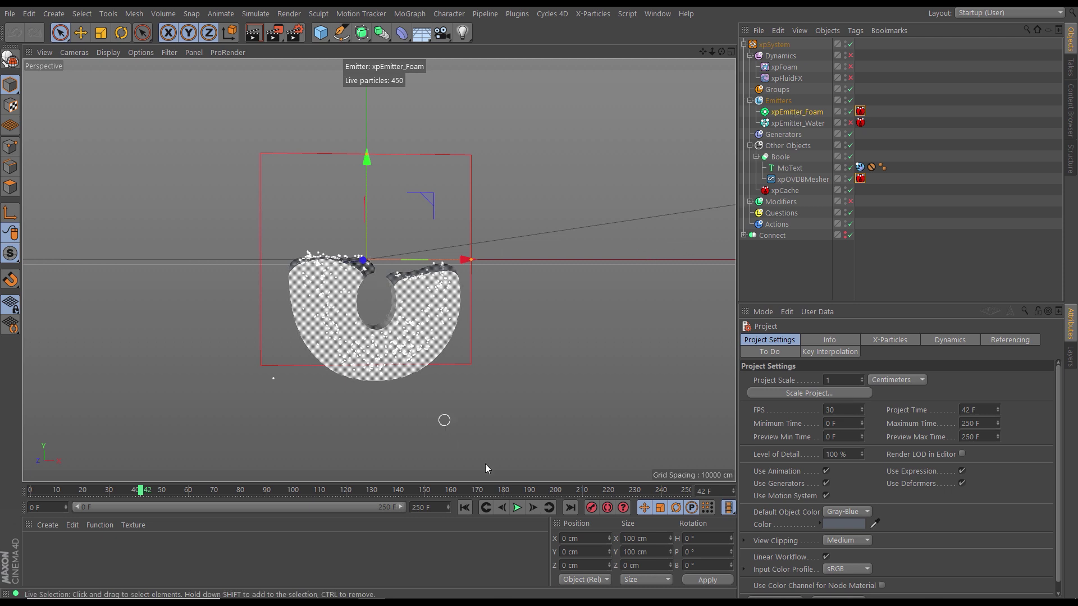
click(516, 507)
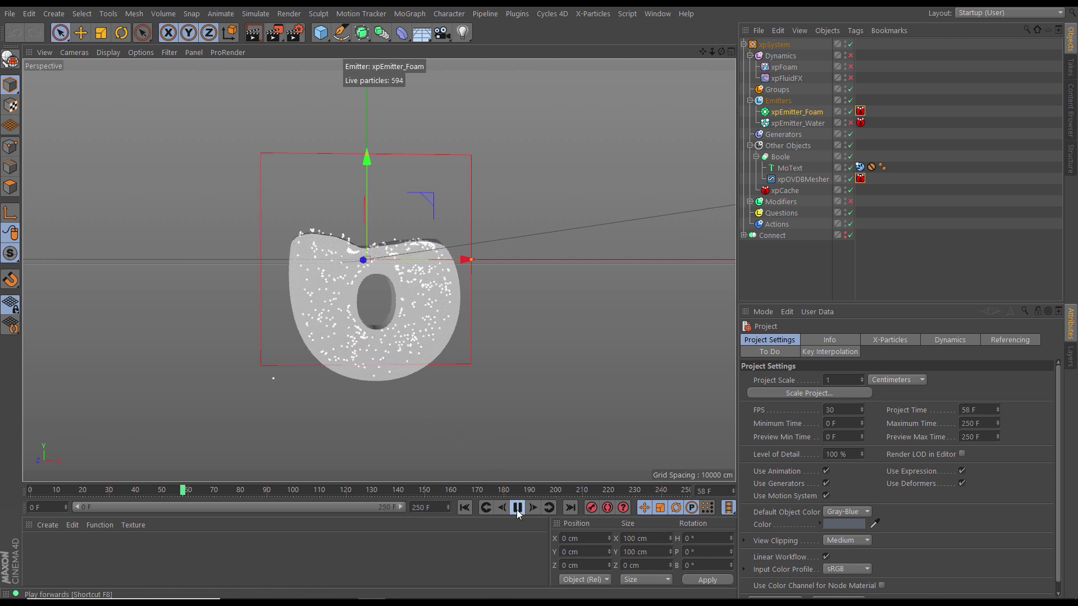
click(517, 508)
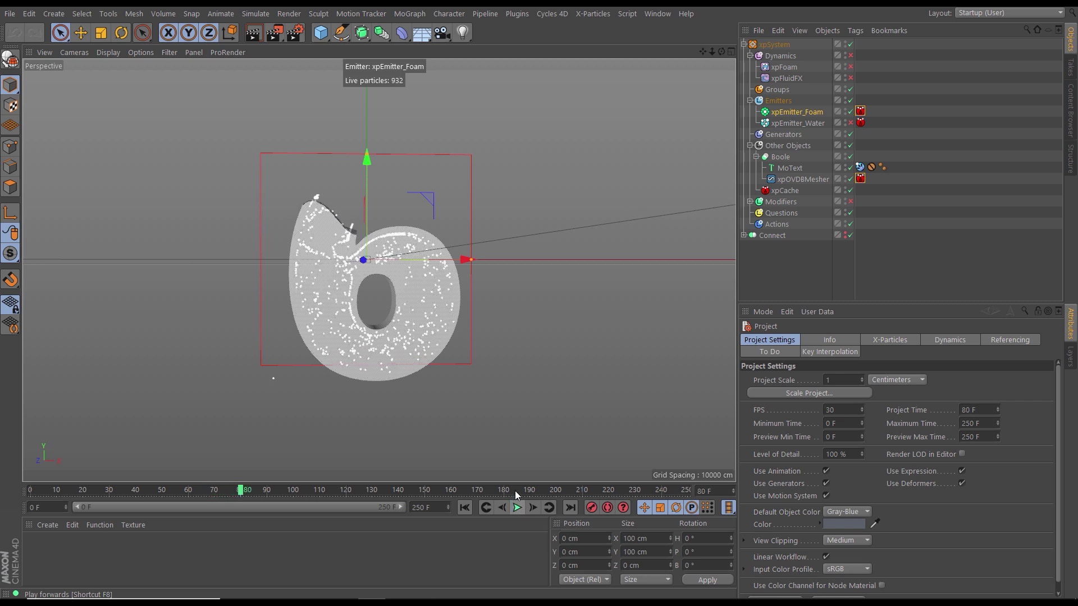
alt+middle_drag(409, 335, 413, 348)
alt+drag(413, 370, 413, 359)
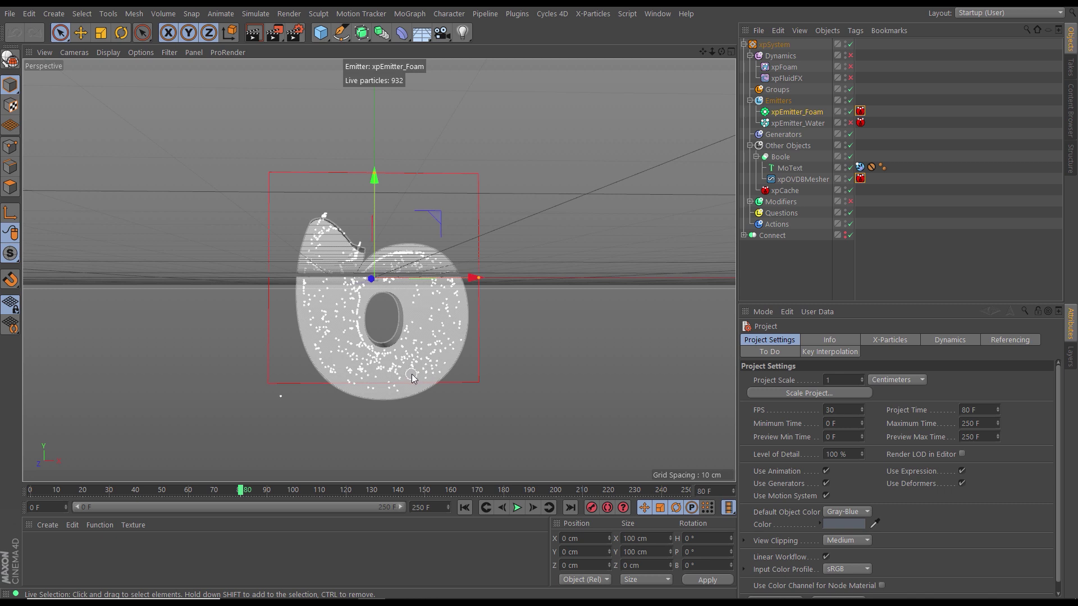
Step: Save the project as XP_Countdown_SIX_fill_v09.c4d in a new XP_Countdown_6_fill folder inside XP_Countdown_RENDER_BUILDS
click(8, 17)
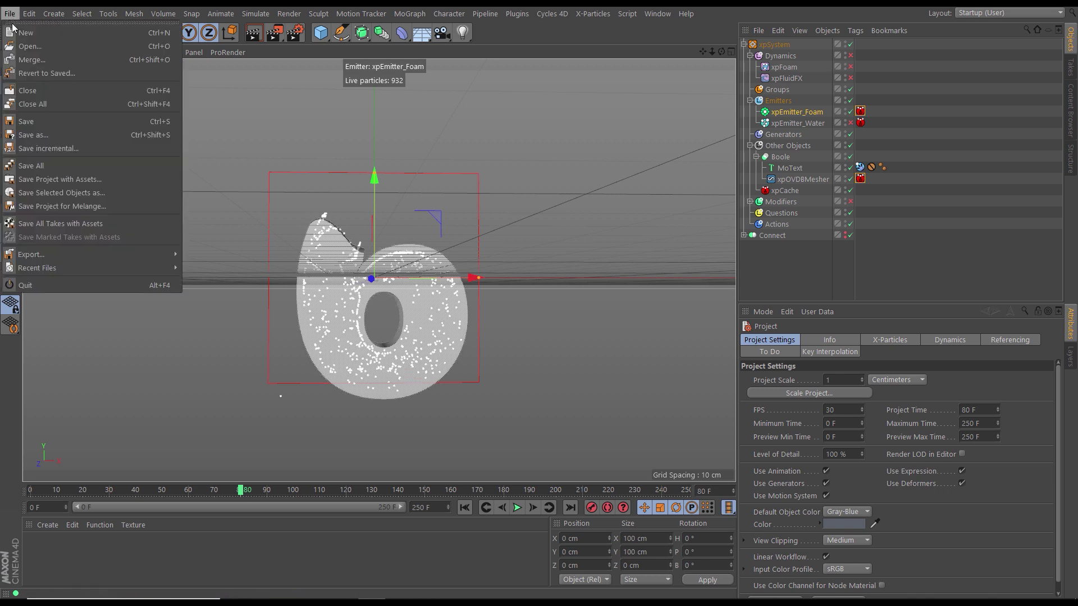
click(39, 147)
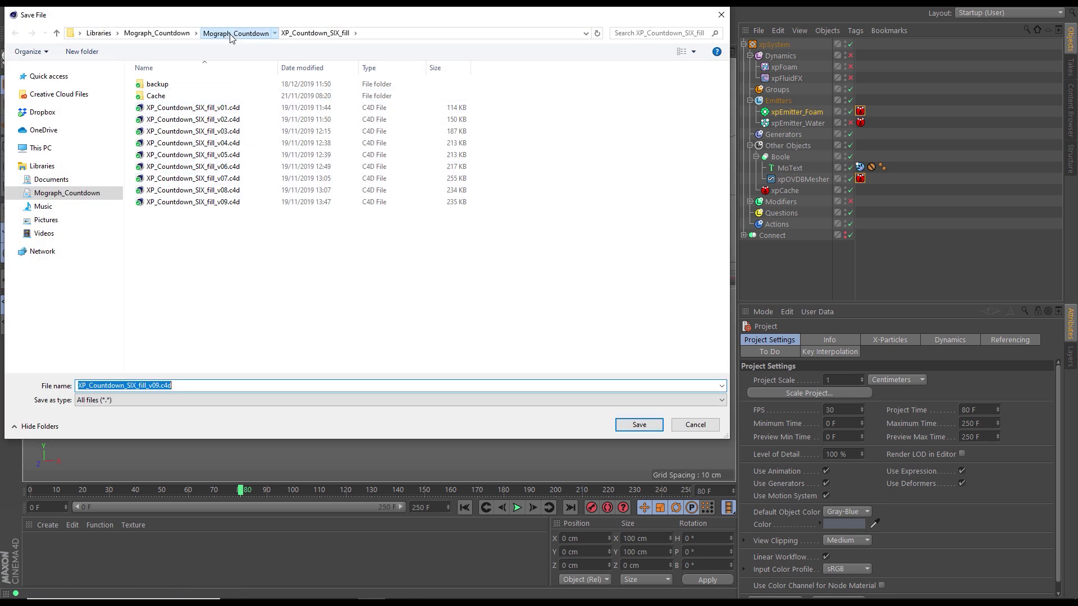
click(230, 35)
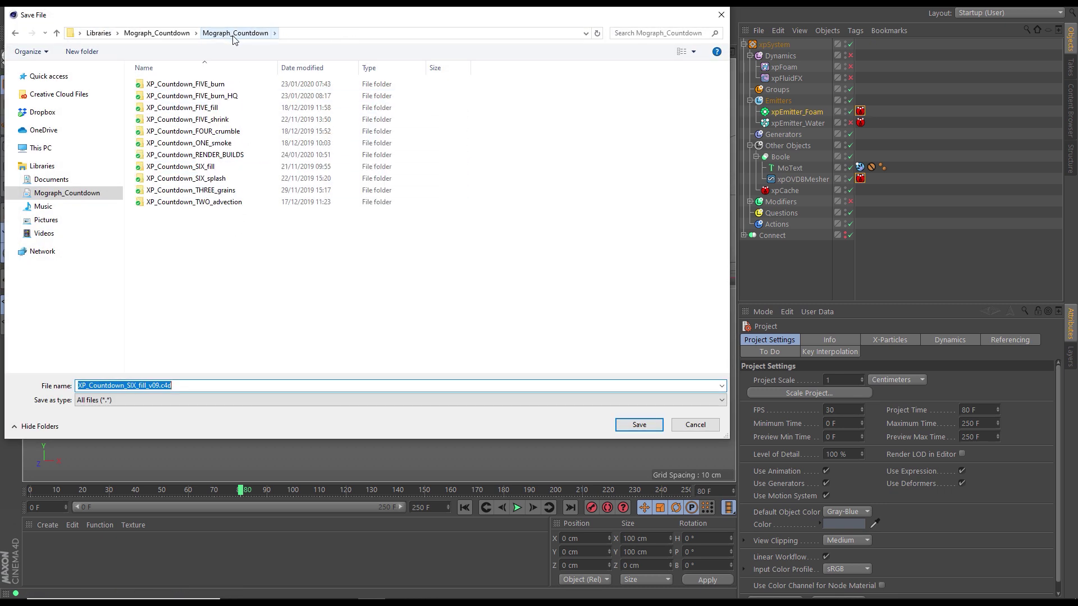
double_click(218, 156)
click(83, 51)
text(XP)
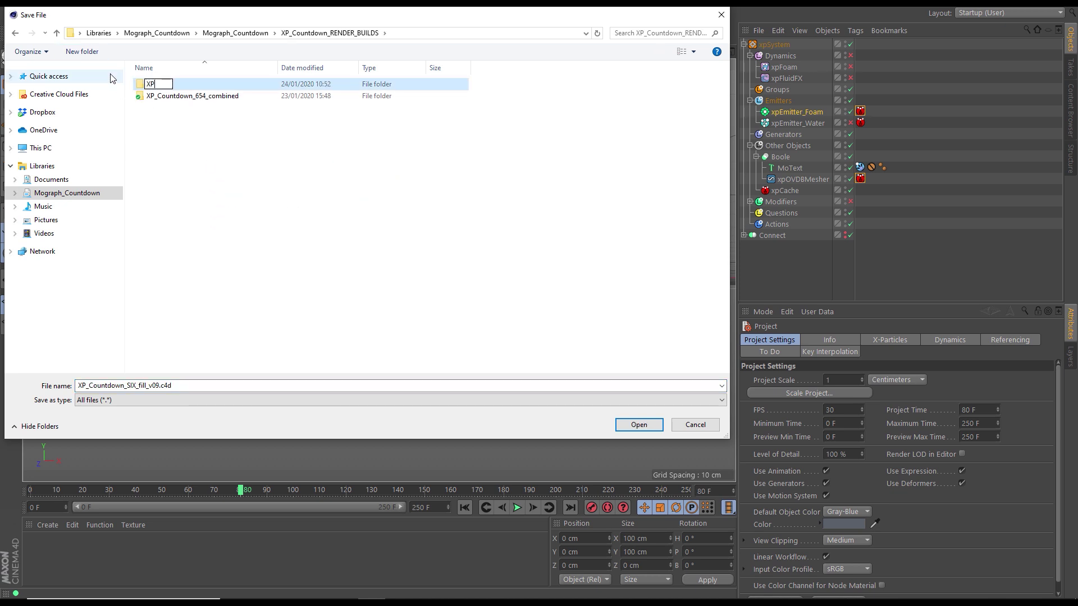
text(_Countdown_6_fill)
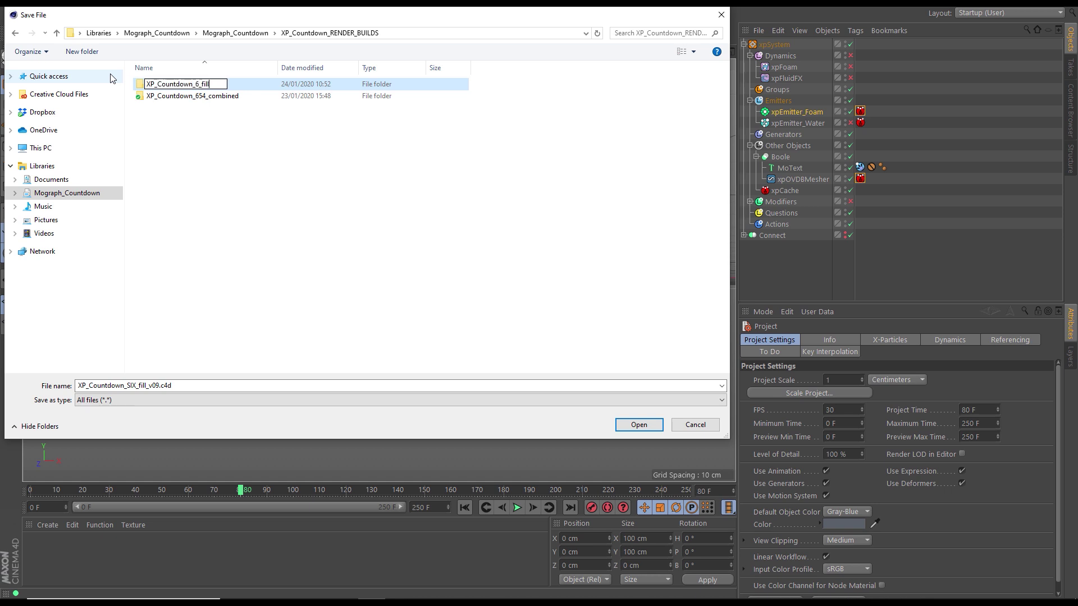
key(Return)
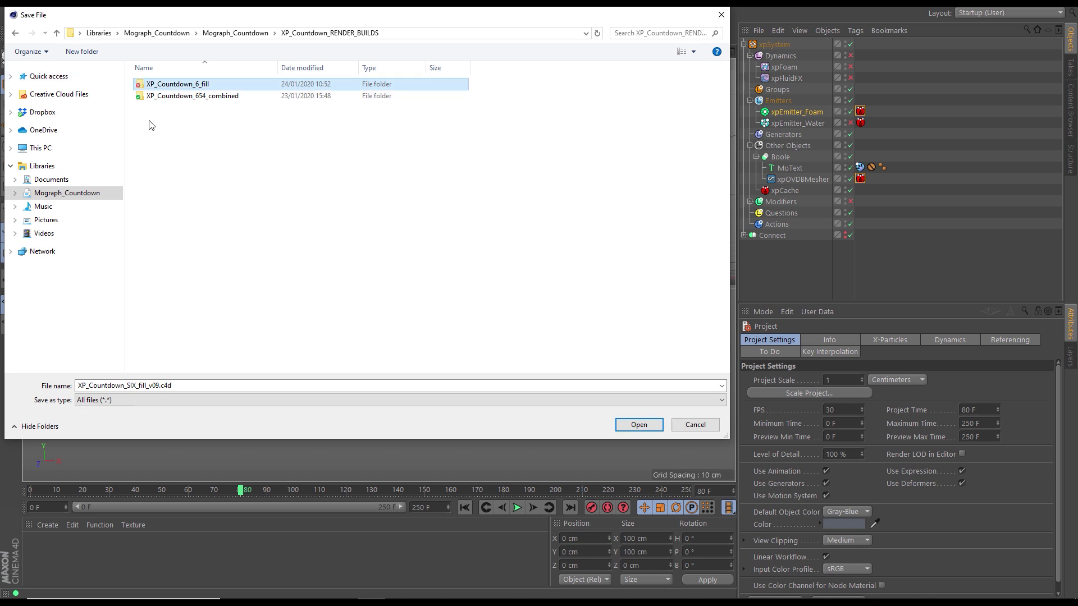
double_click(177, 87)
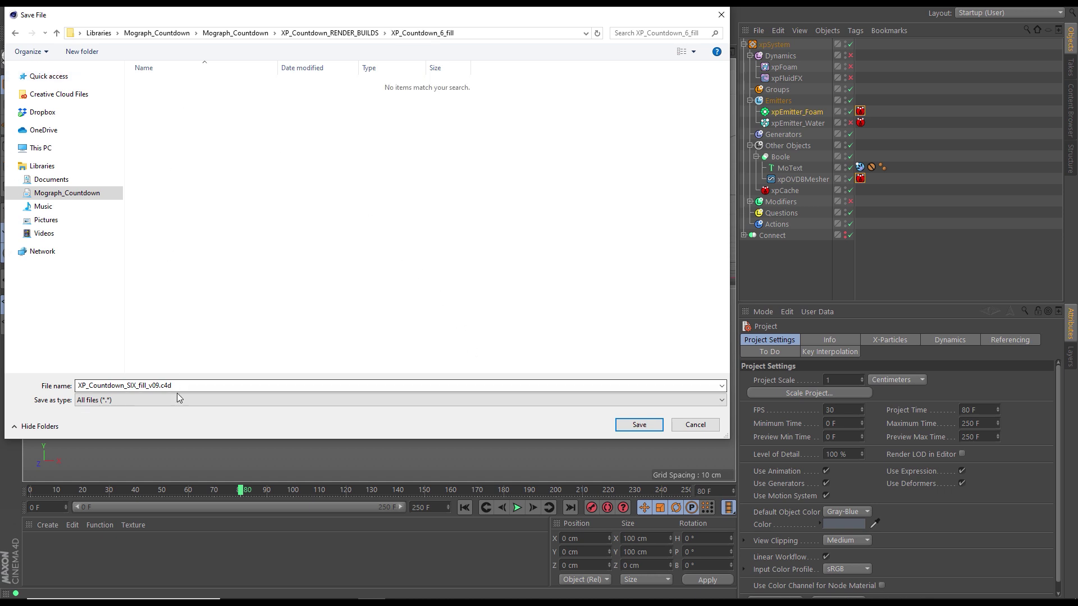
click(624, 428)
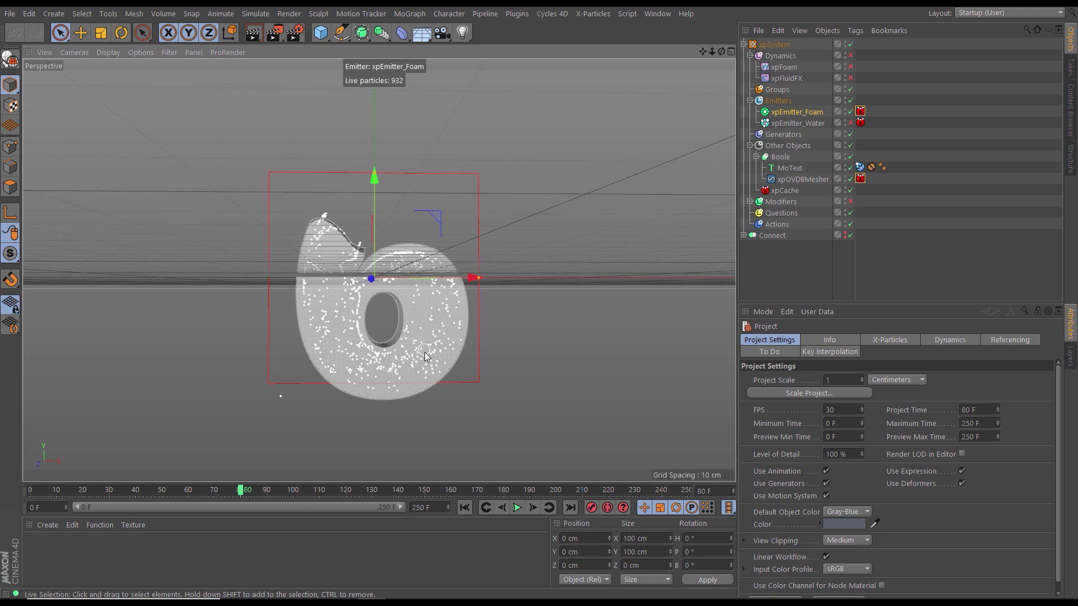
Step: Open XP_Countdown_654_combined_v13_RenderSettings.c4d from the XP_Countdown_654_combined folder in XP_Countdown_RENDER_BUILDS
alt+drag(424, 344, 418, 336)
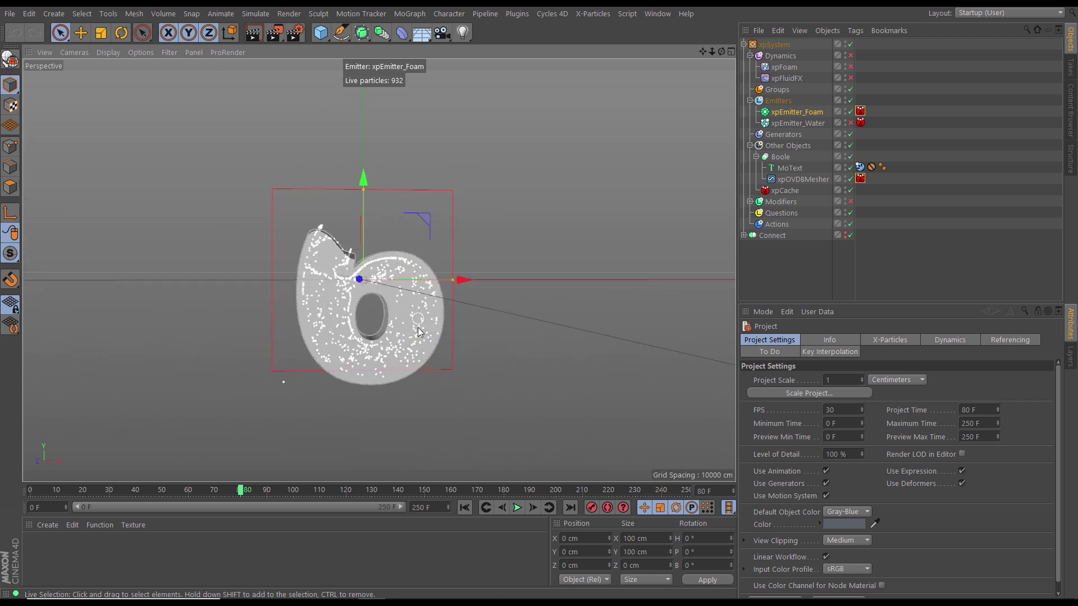
click(11, 14)
click(30, 46)
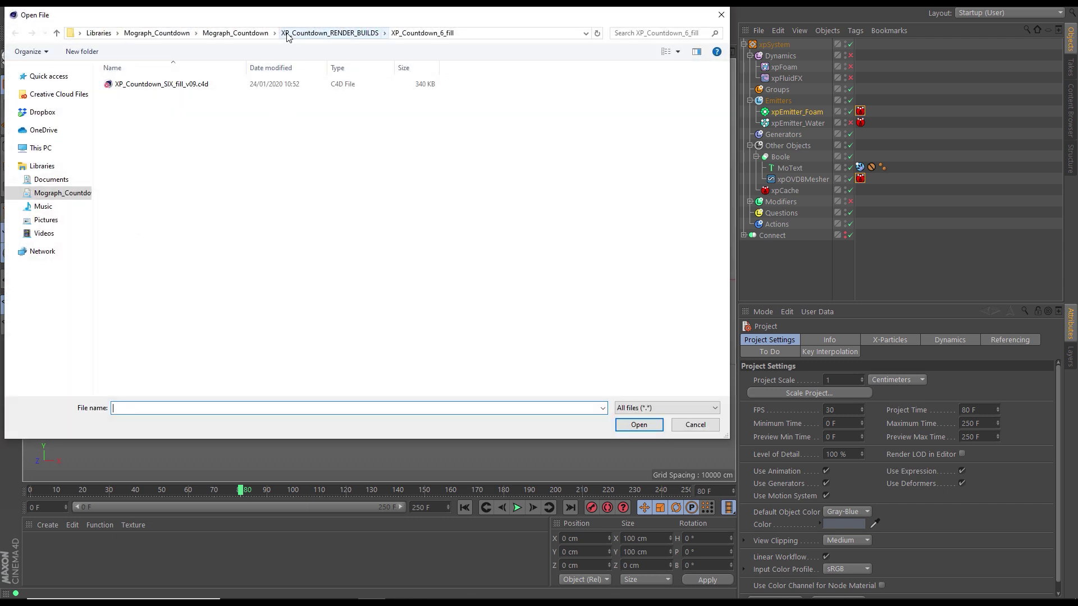
click(255, 35)
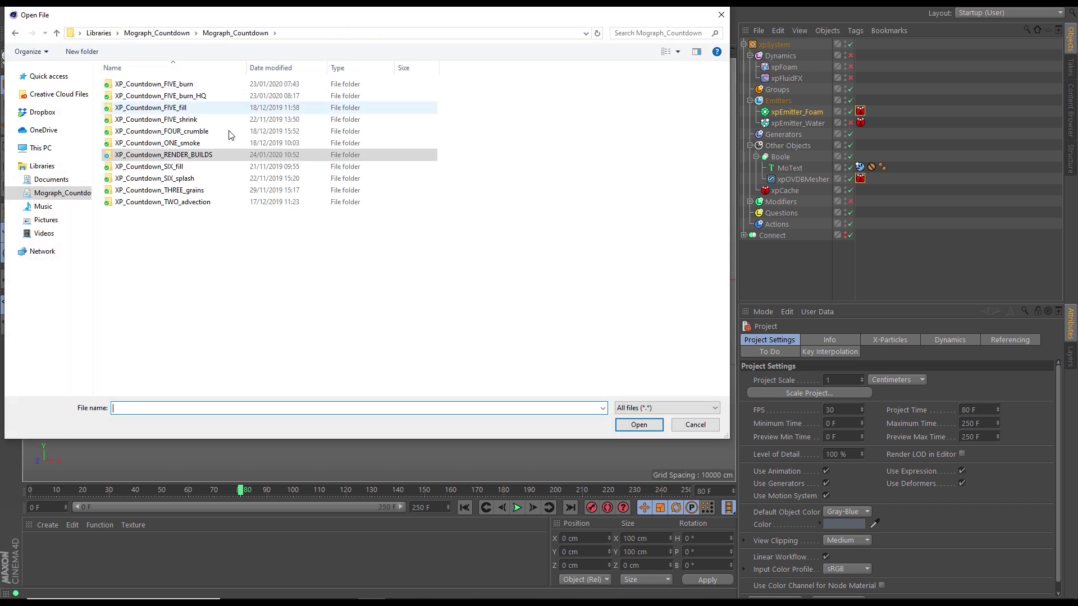
double_click(183, 157)
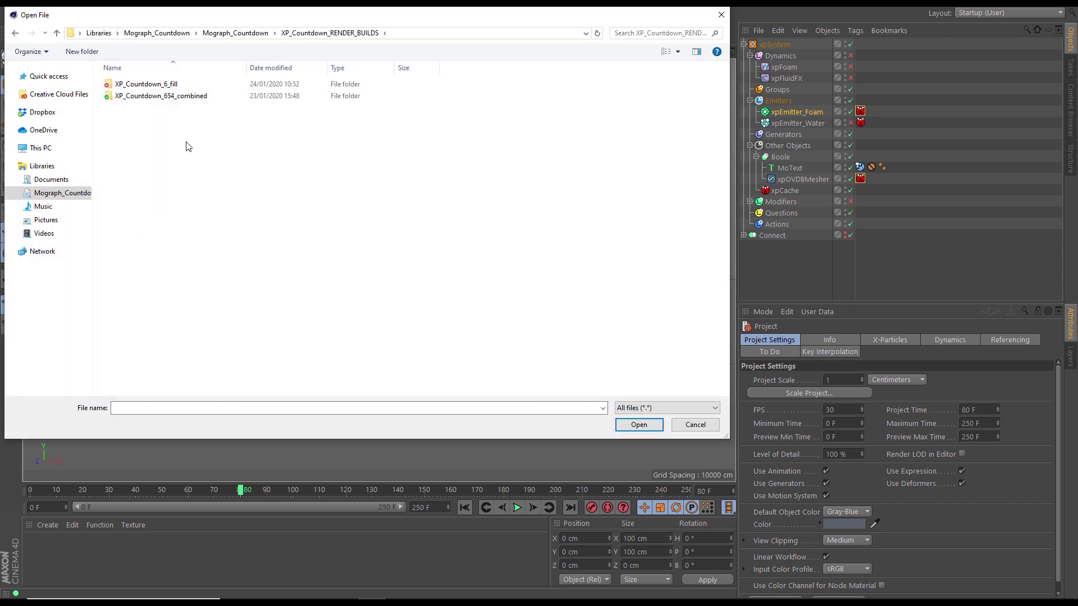
click(176, 99)
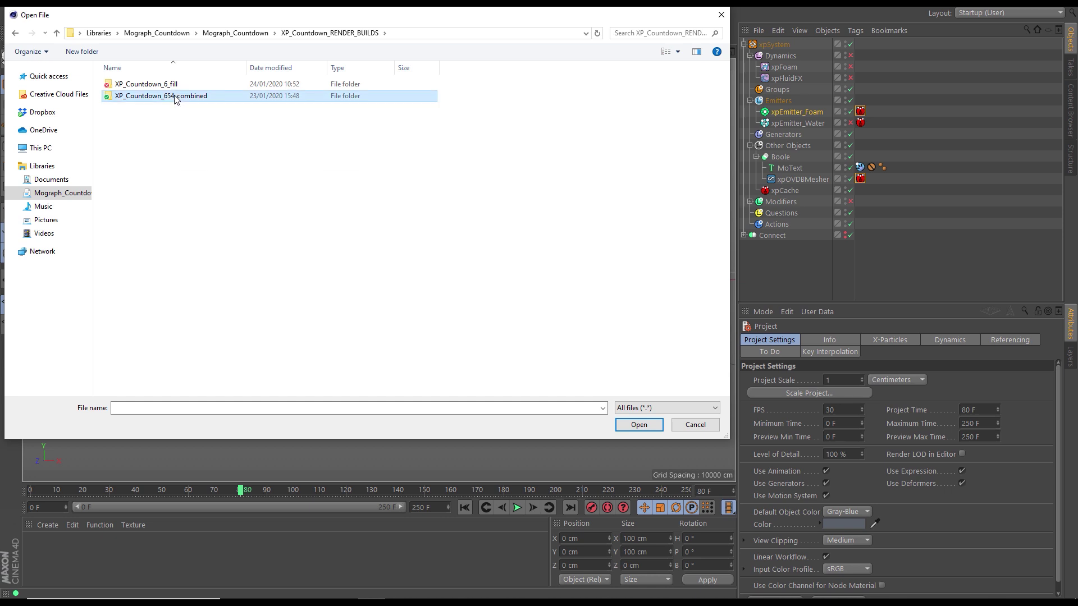
double_click(176, 98)
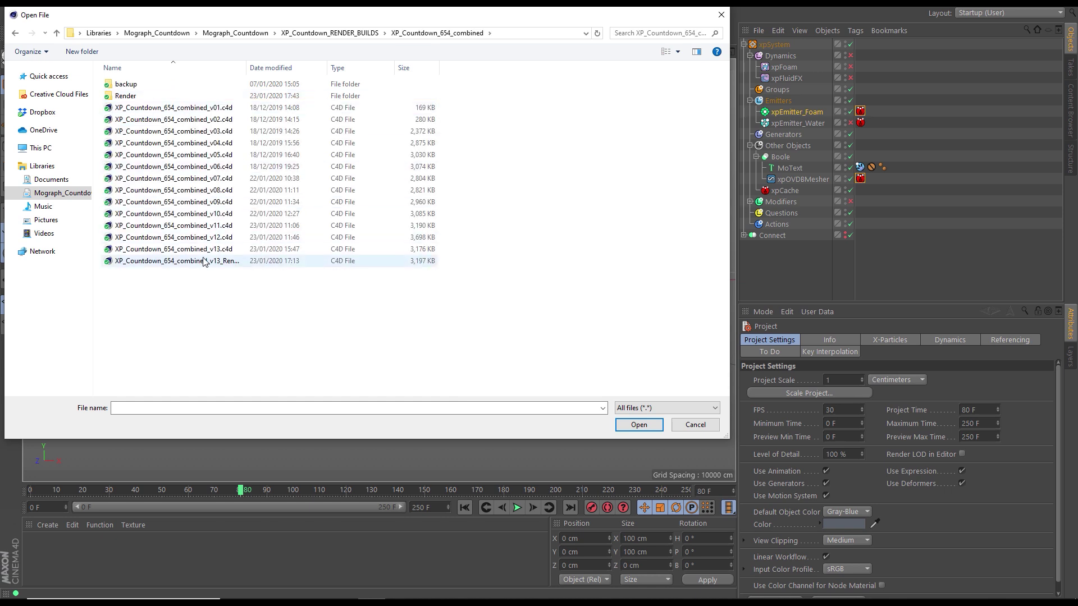
double_click(245, 68)
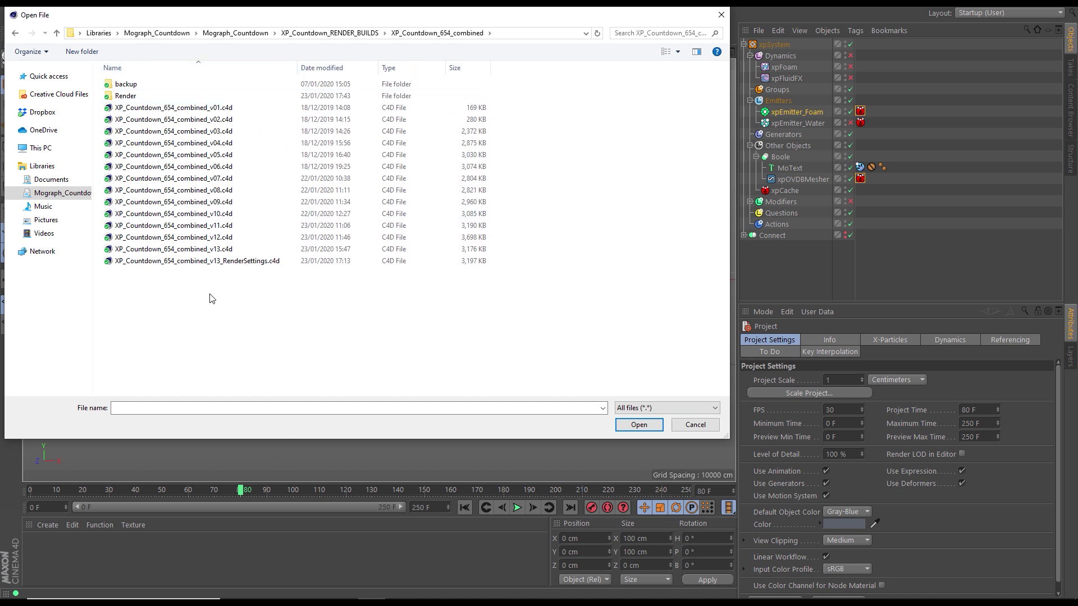
click(226, 265)
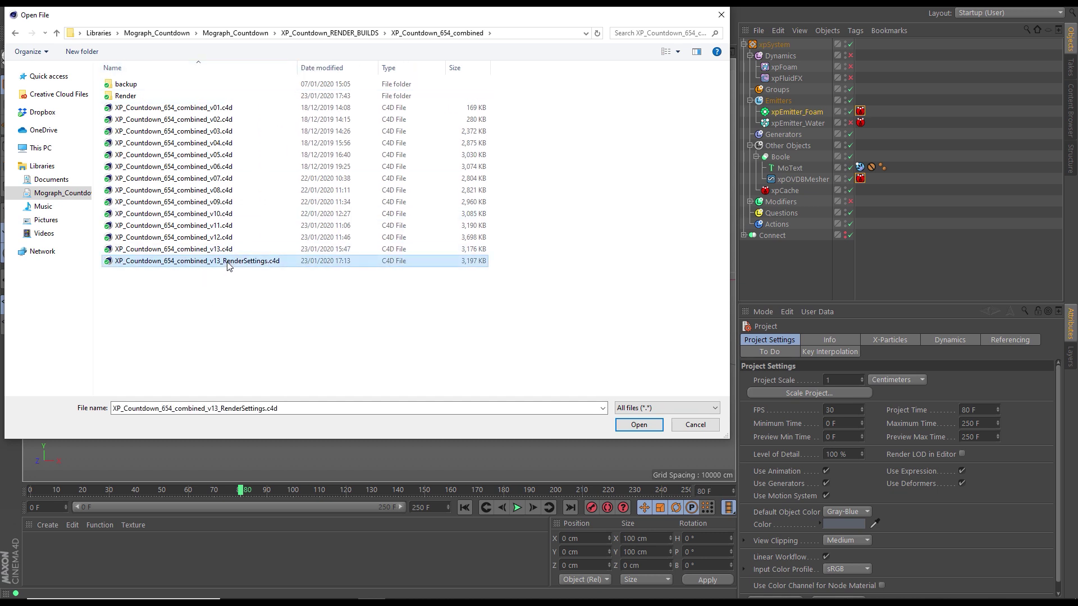
click(634, 426)
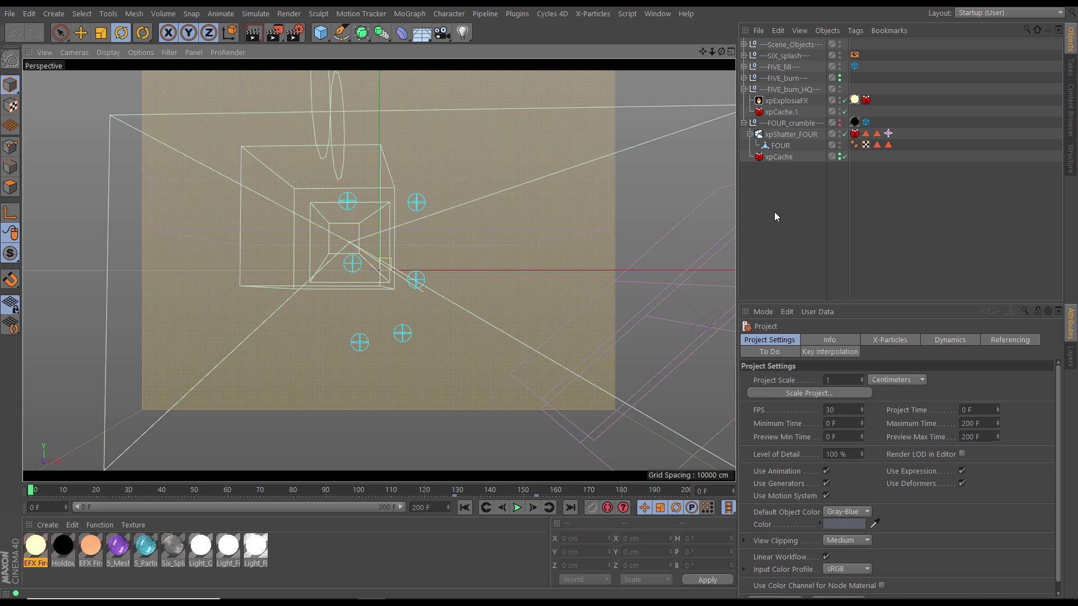
Step: Copy the Scene_Objects null with its cameras and lights into the XP_Countdown_SIX_fill_v09.c4d project, keeping the object hierarchies collapsed
click(743, 44)
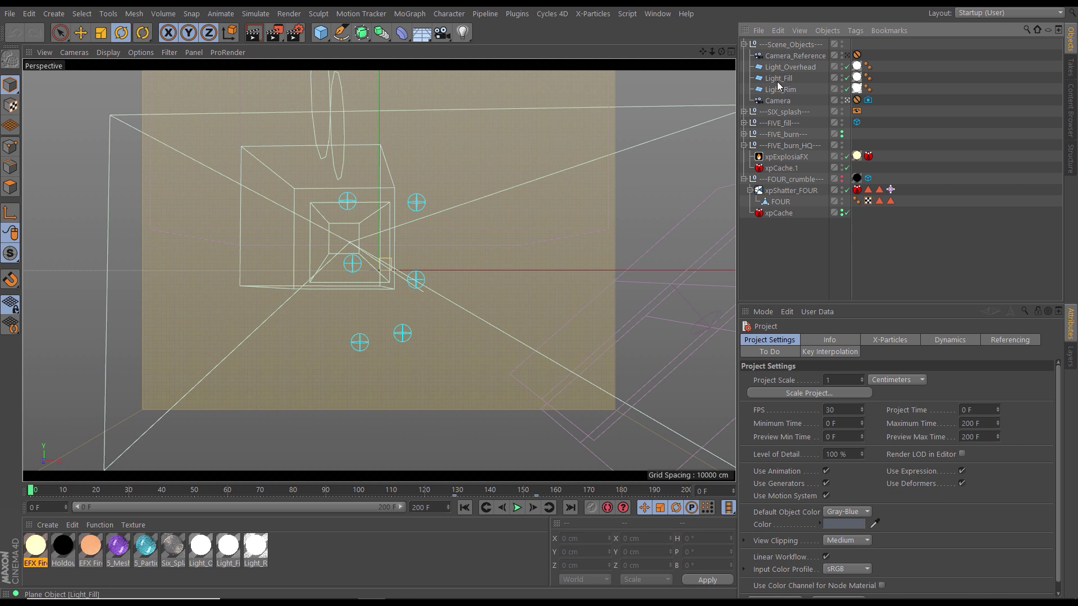
click(784, 44)
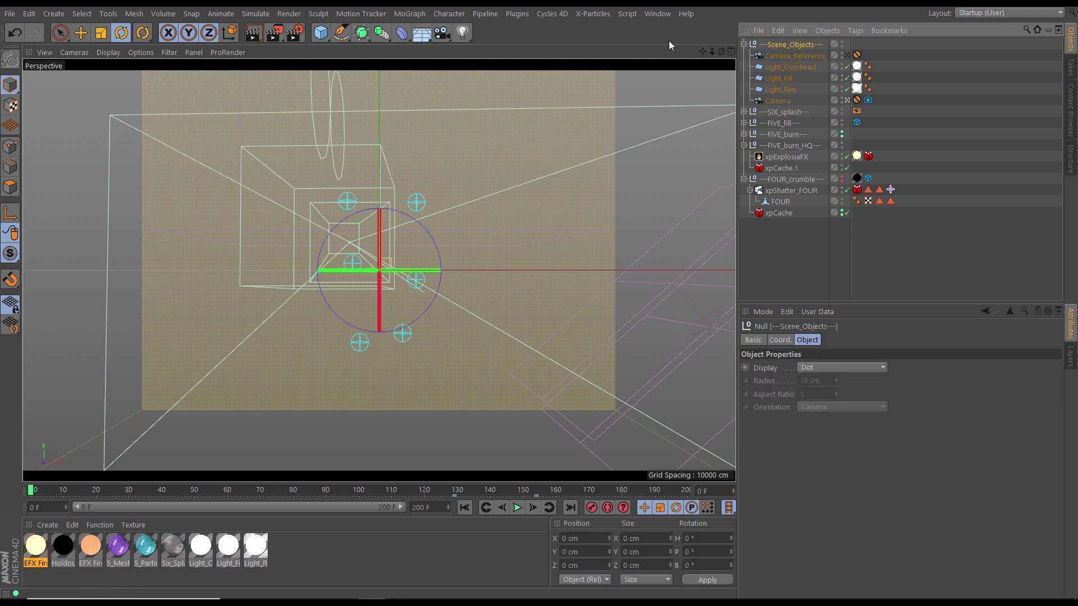
click(656, 14)
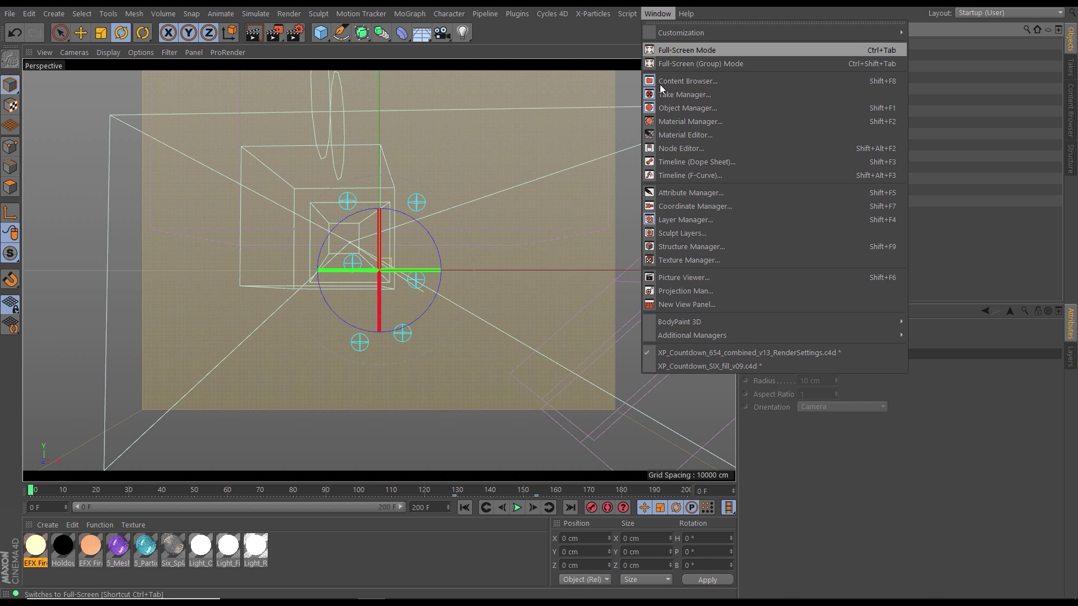
click(691, 366)
click(778, 256)
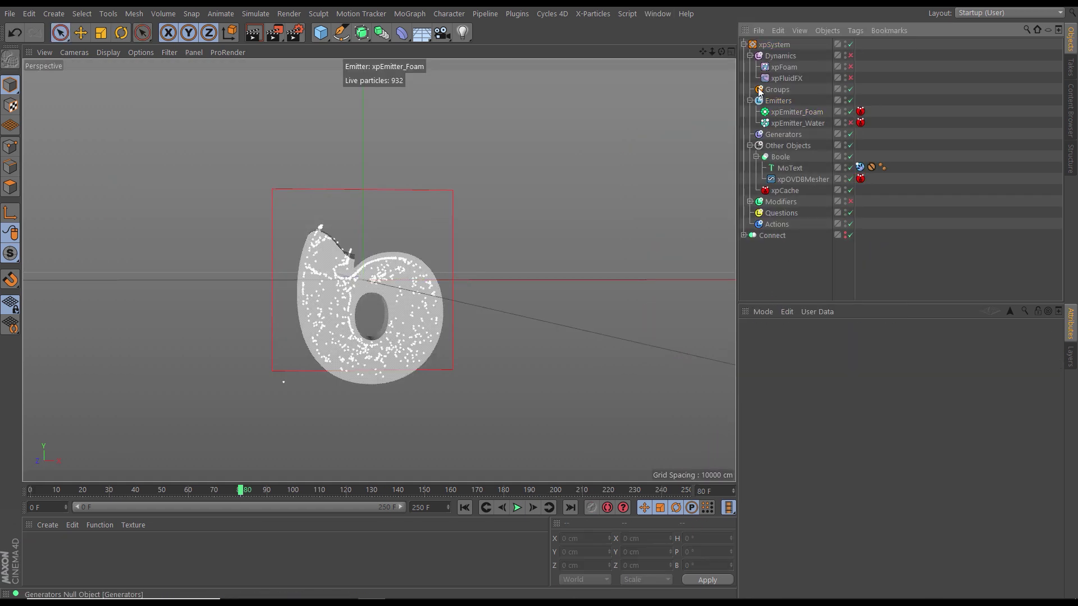
click(743, 44)
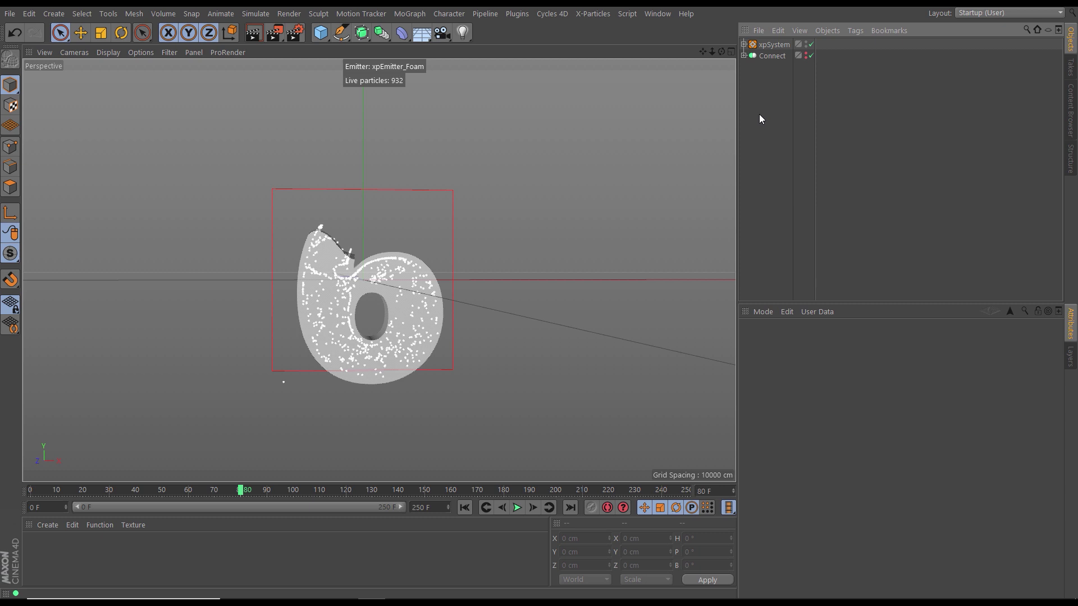
key(ctrl+v)
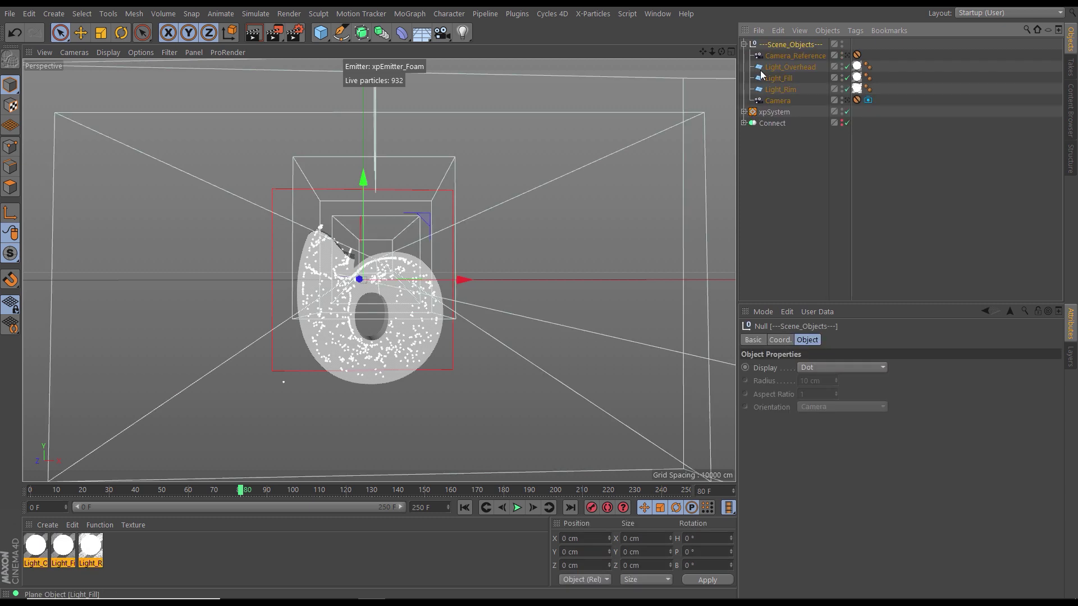
click(744, 44)
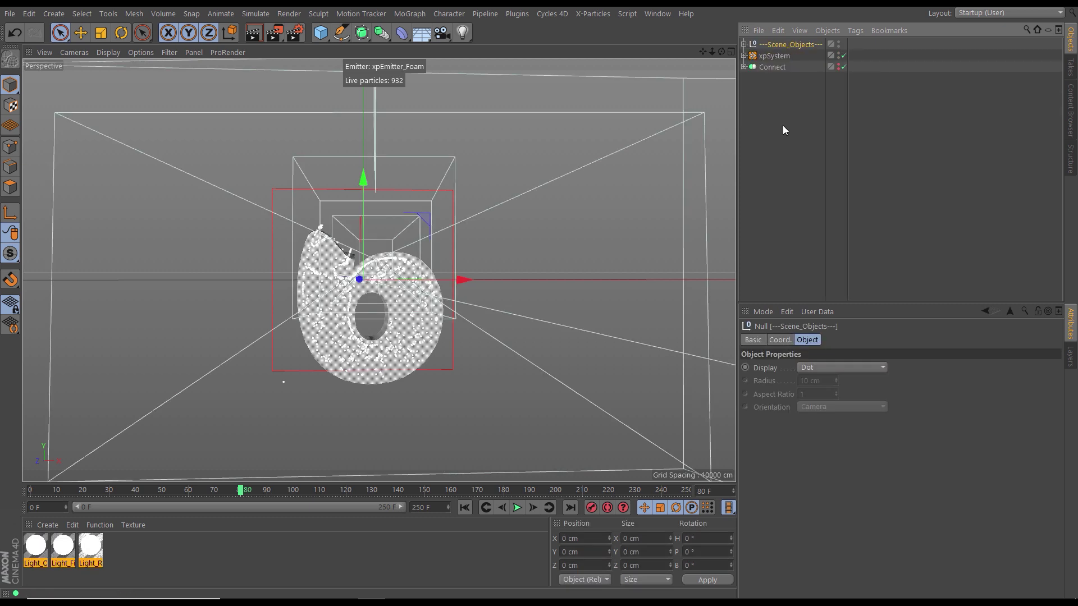
Step: Copy the Six_Splash material from XP_Countdown_654_combined_v13_RenderSettings.c4d into the XP_Countdown_SIX_fill_v09.c4d project
click(660, 14)
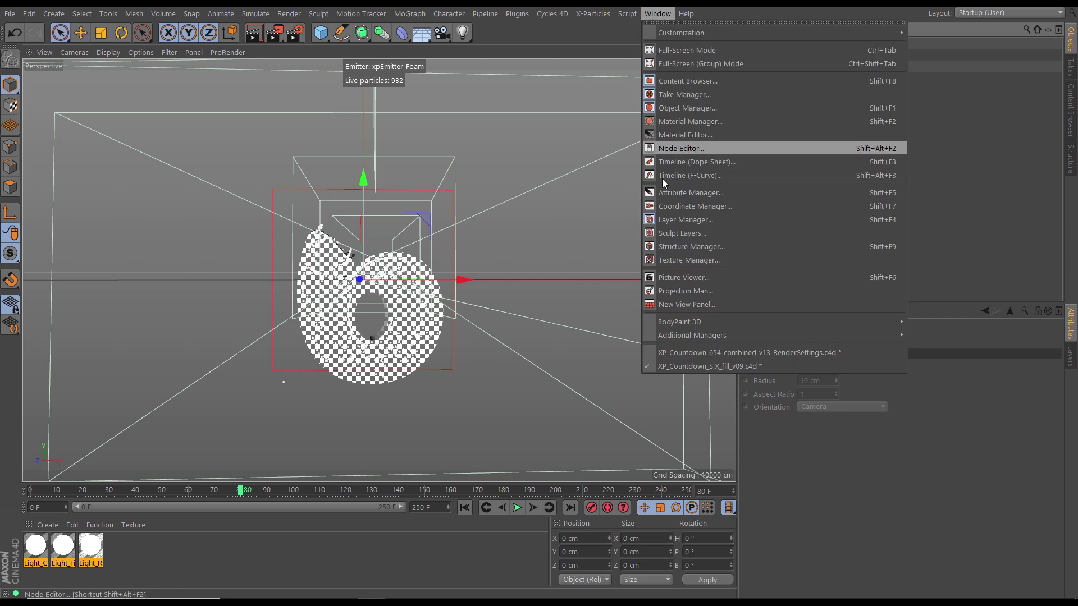
click(682, 352)
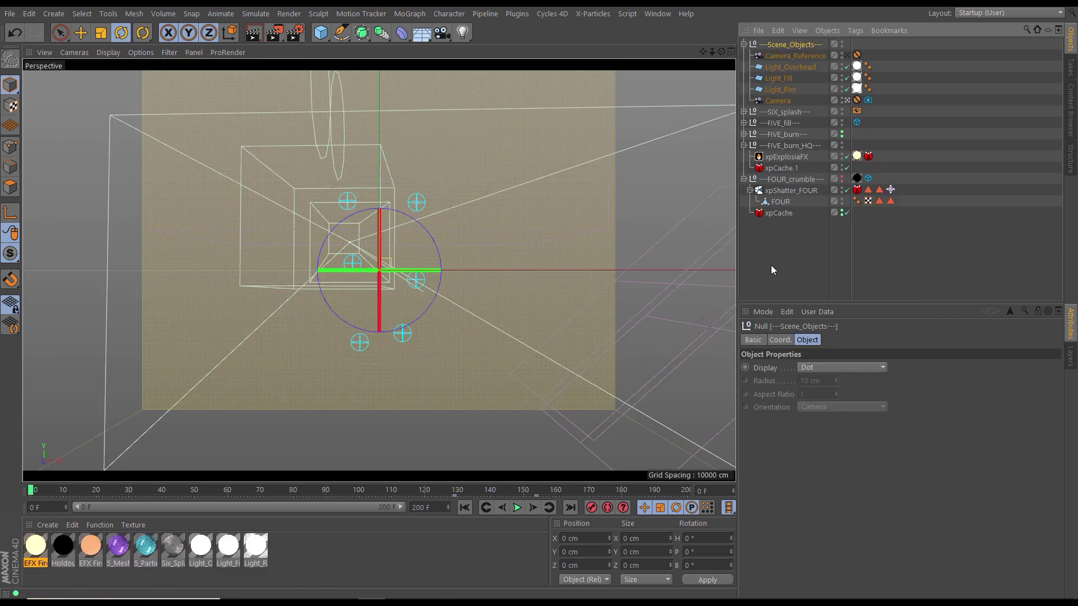
click(173, 546)
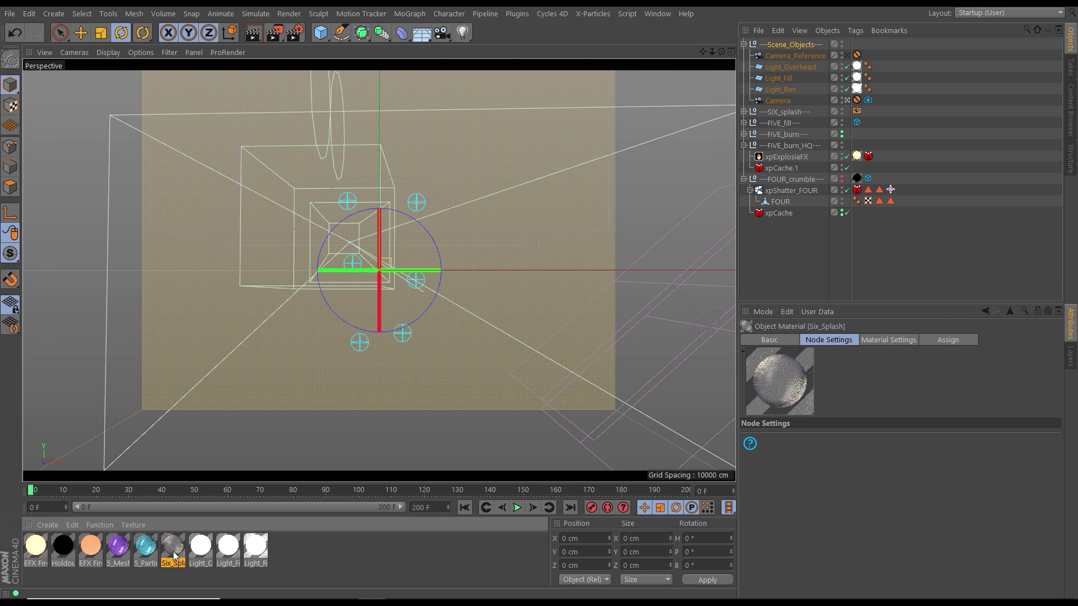
click(658, 13)
click(693, 366)
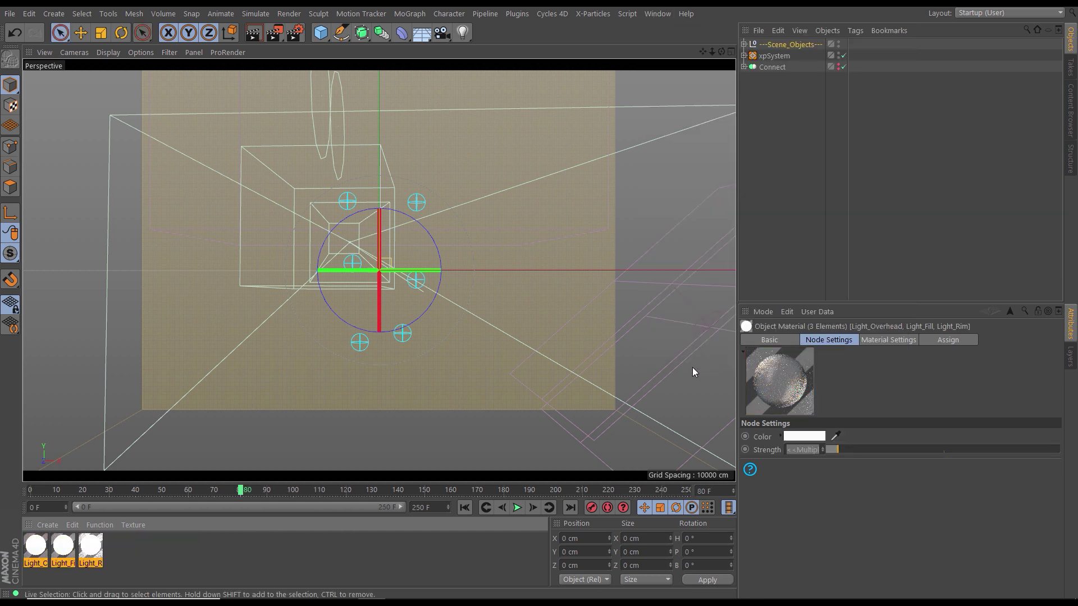
click(344, 545)
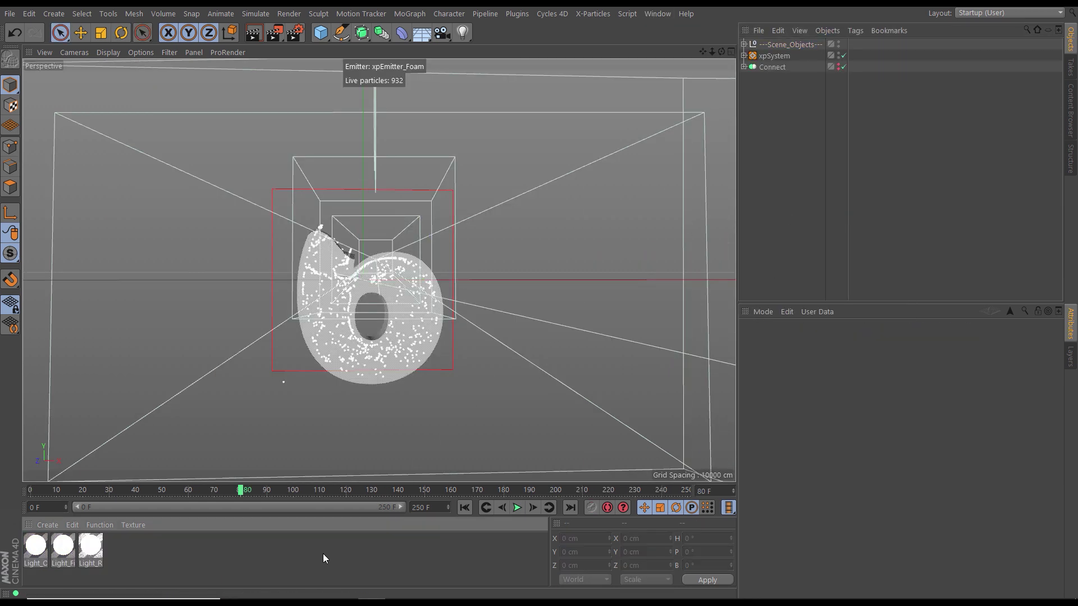
key(ctrl+v)
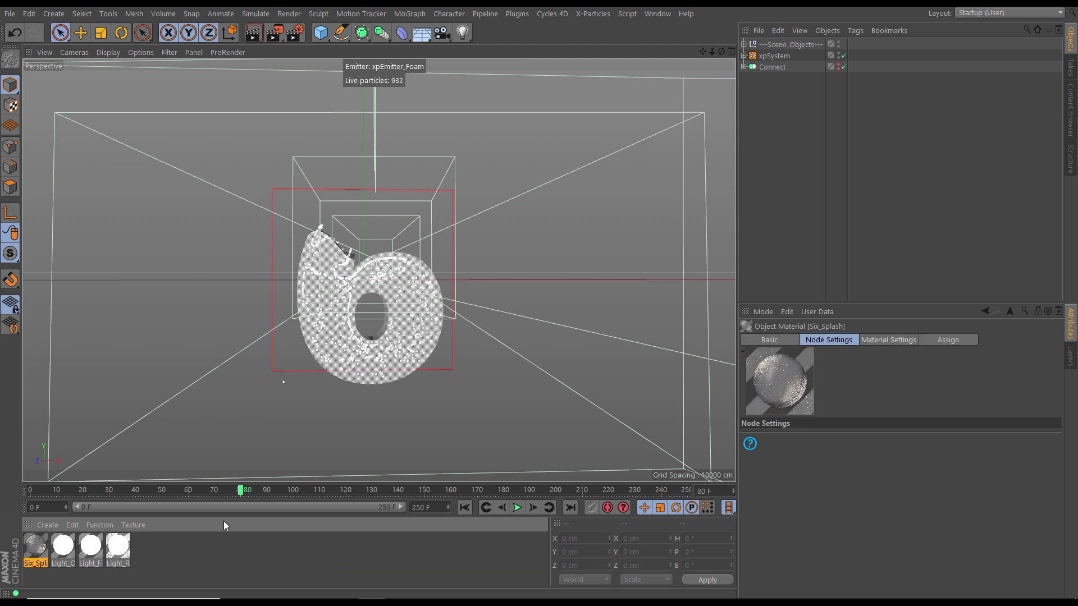
Step: Rename the copied Six_Splash material as Six_Fill_Water and save the project incrementally
click(769, 339)
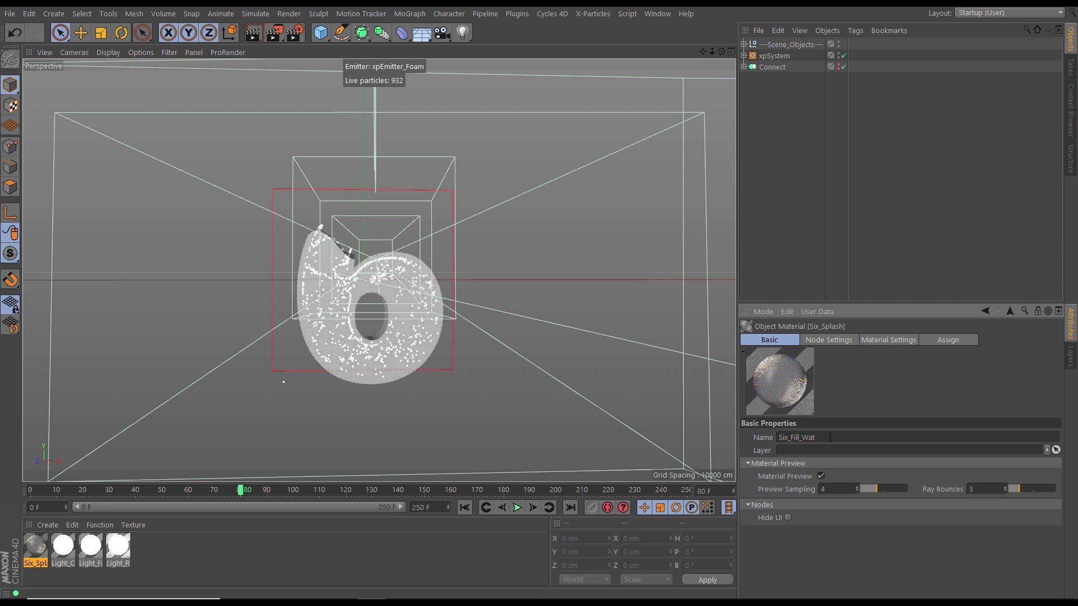
click(272, 554)
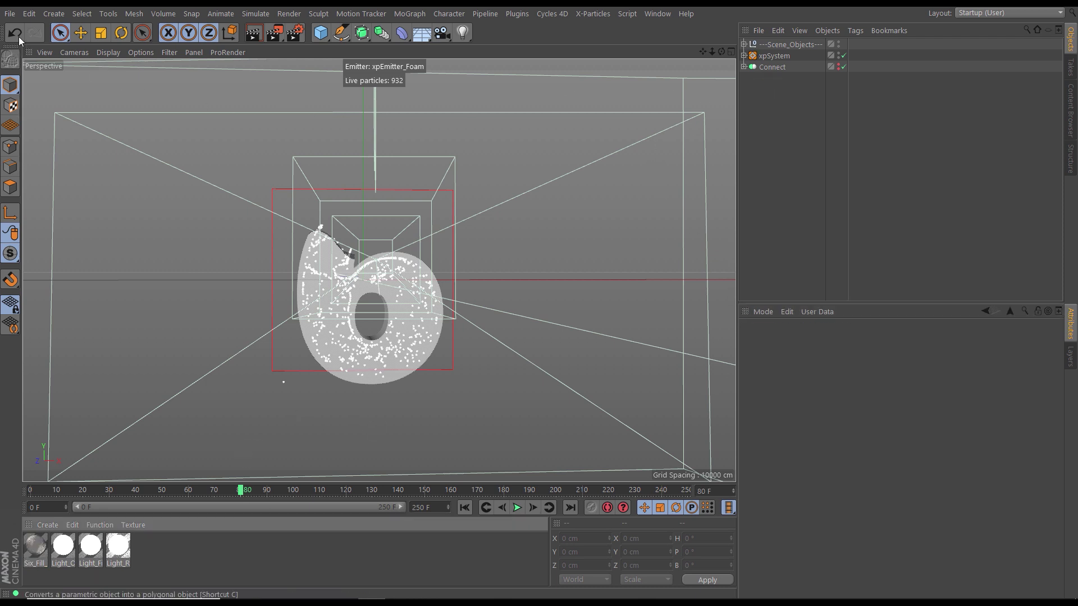
click(10, 14)
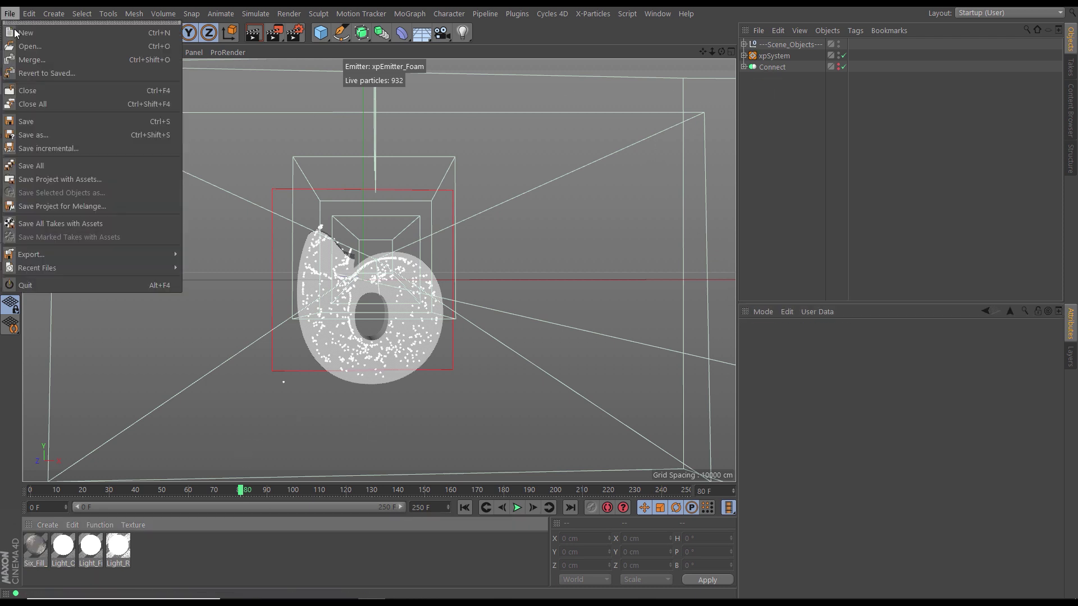
click(42, 148)
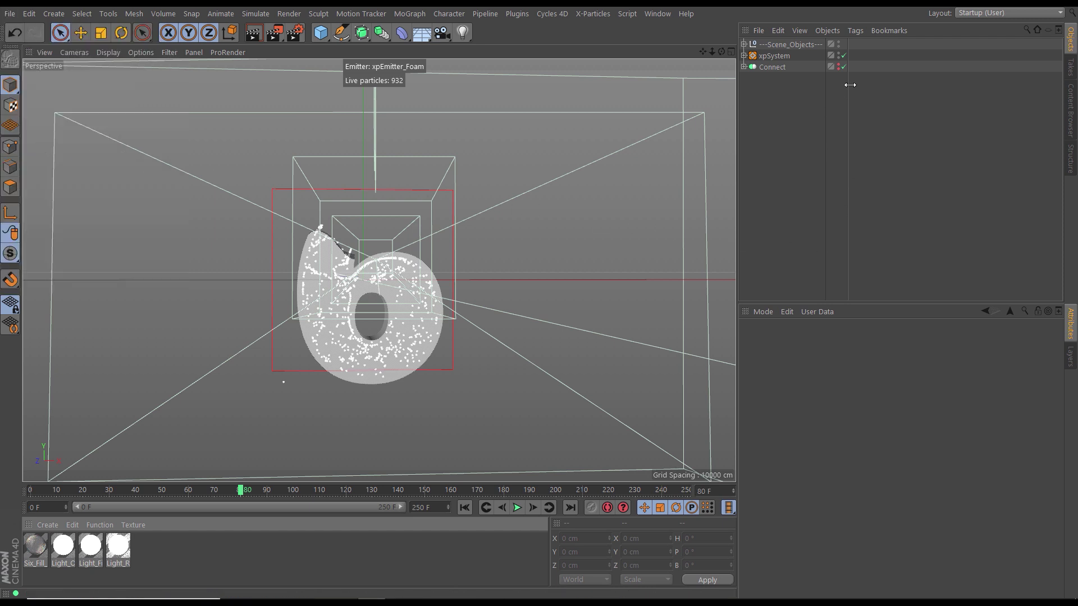
Step: Switch the interface to the Cycles_Tut (User) layout and enlarge the Cycles 4D Real-Time Preview so the whole render fits
click(976, 13)
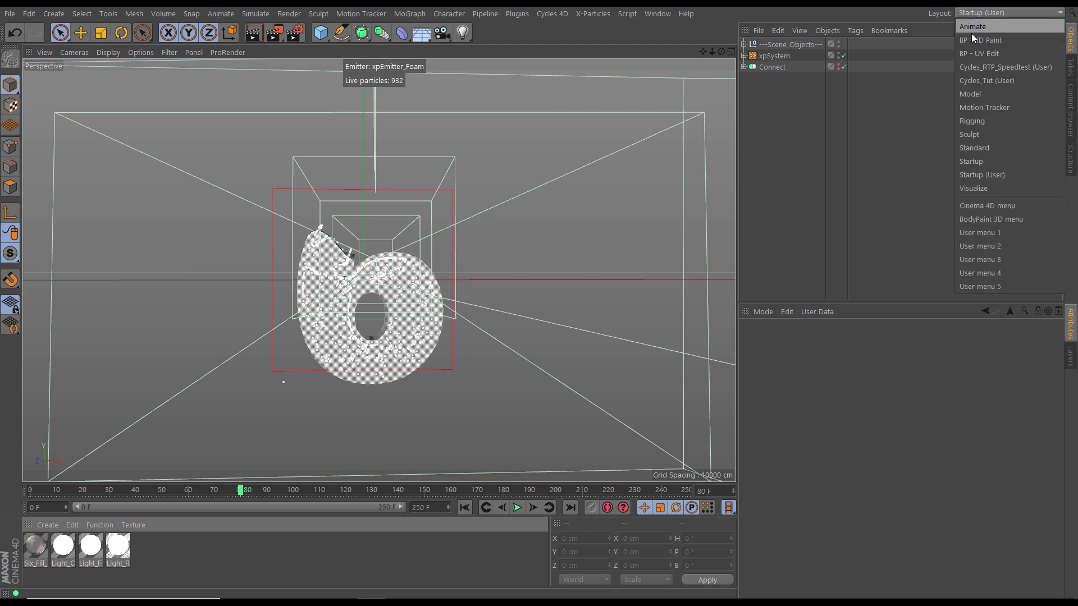
click(986, 81)
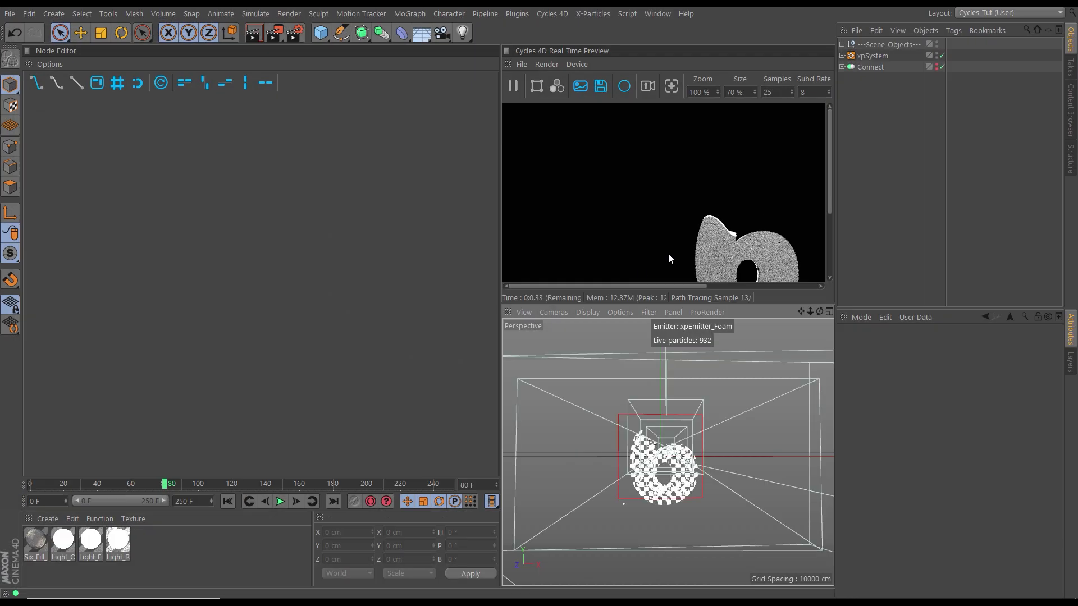
drag(500, 266, 259, 267)
drag(700, 303, 690, 406)
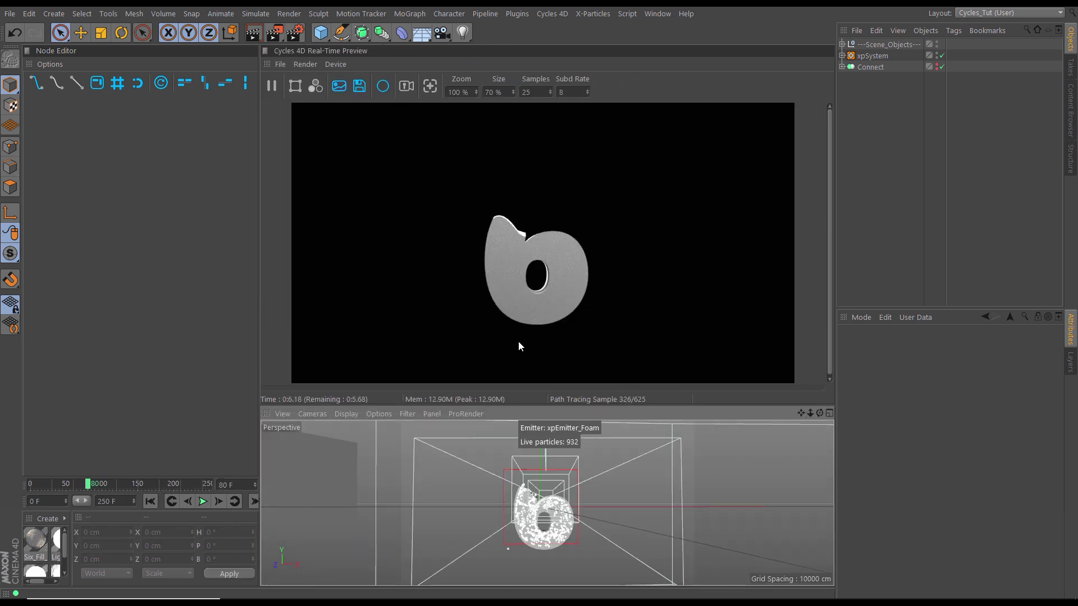
Step: Play the animation forward to frame 96 and apply the Six_Fill_Water material to the Boole inside xpSystem, widening the node editor area slightly
click(203, 501)
click(203, 501)
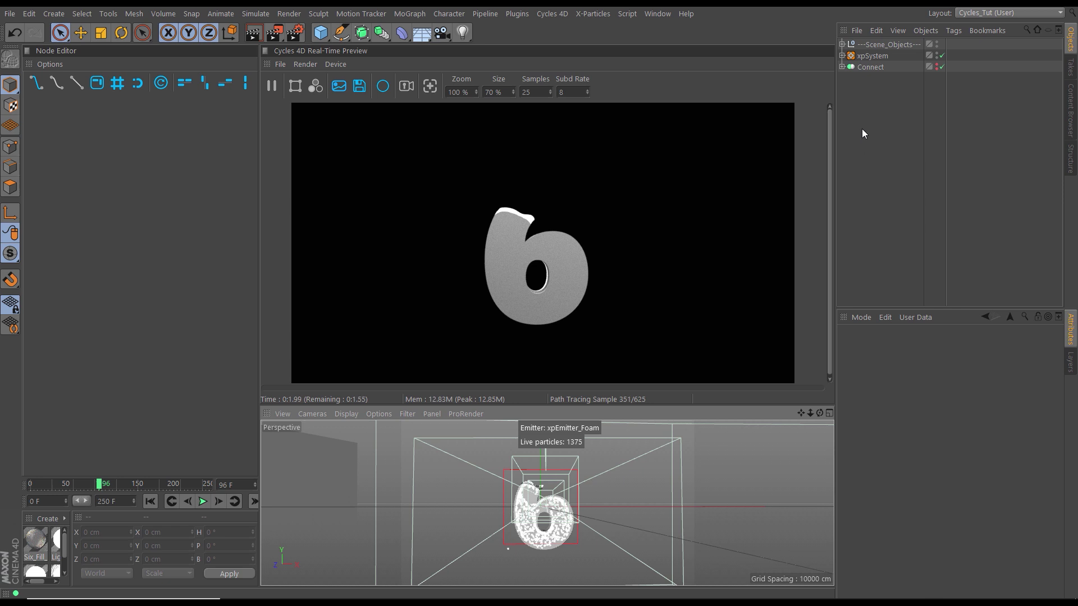
click(842, 56)
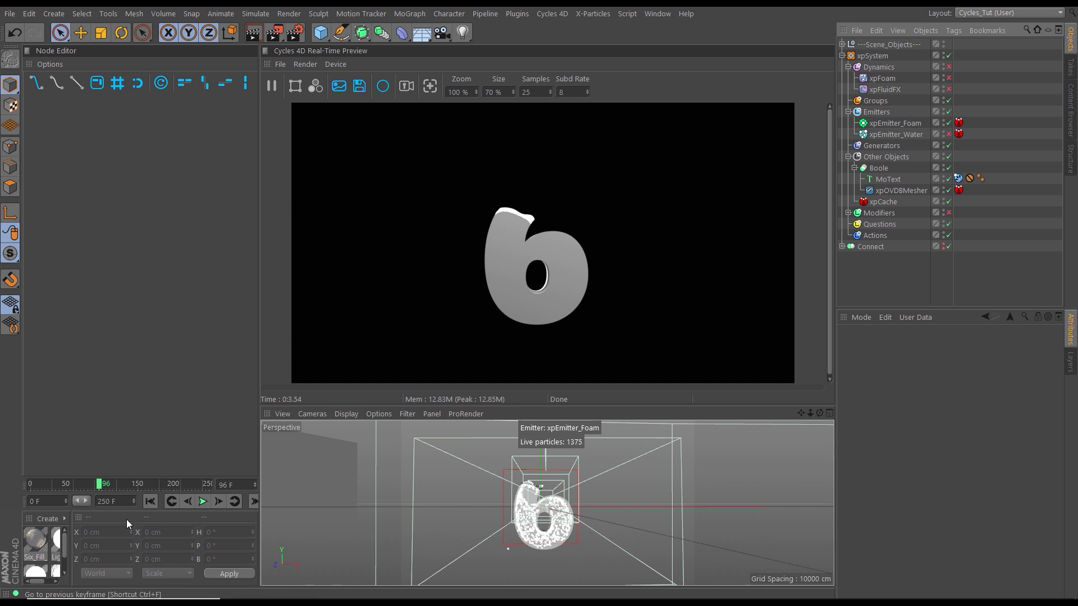
drag(36, 542, 886, 168)
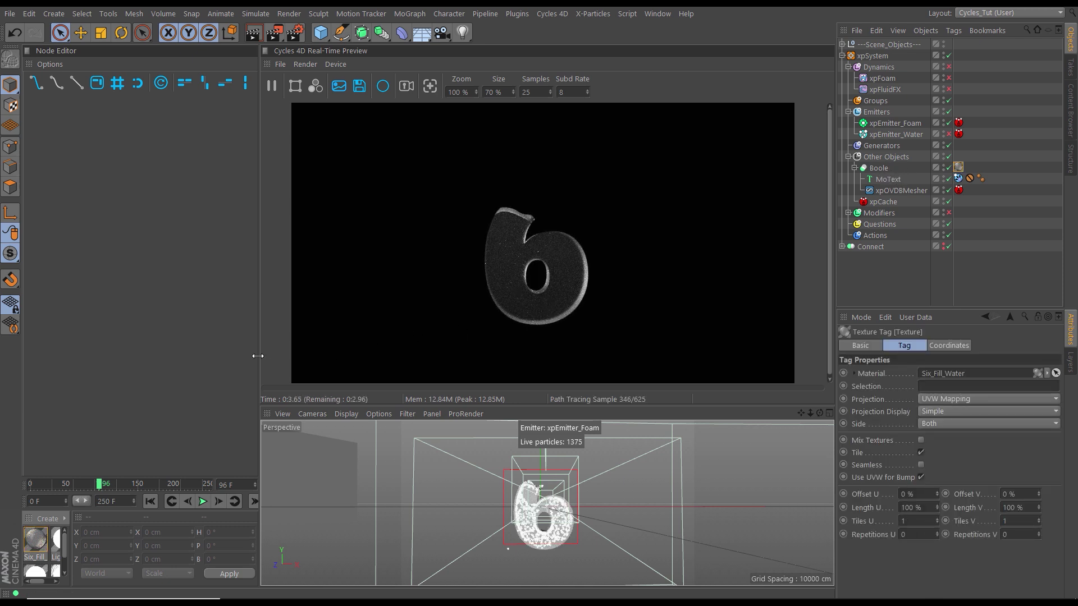
drag(258, 355, 310, 356)
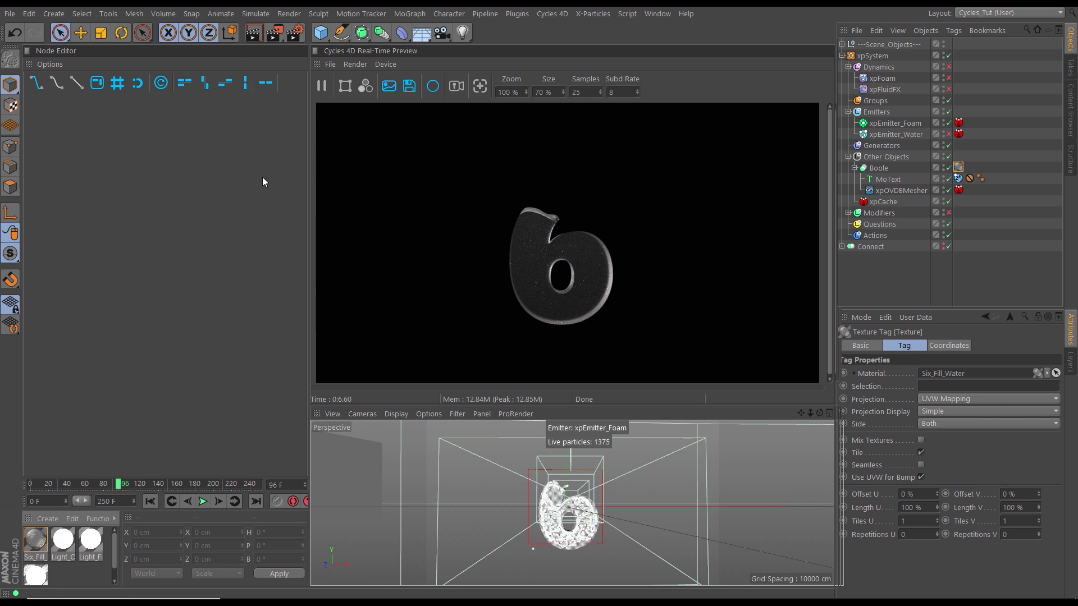
Step: Add a new render setting named Cycles_Start in the render settings and make it active
click(295, 32)
drag(475, 23, 284, 57)
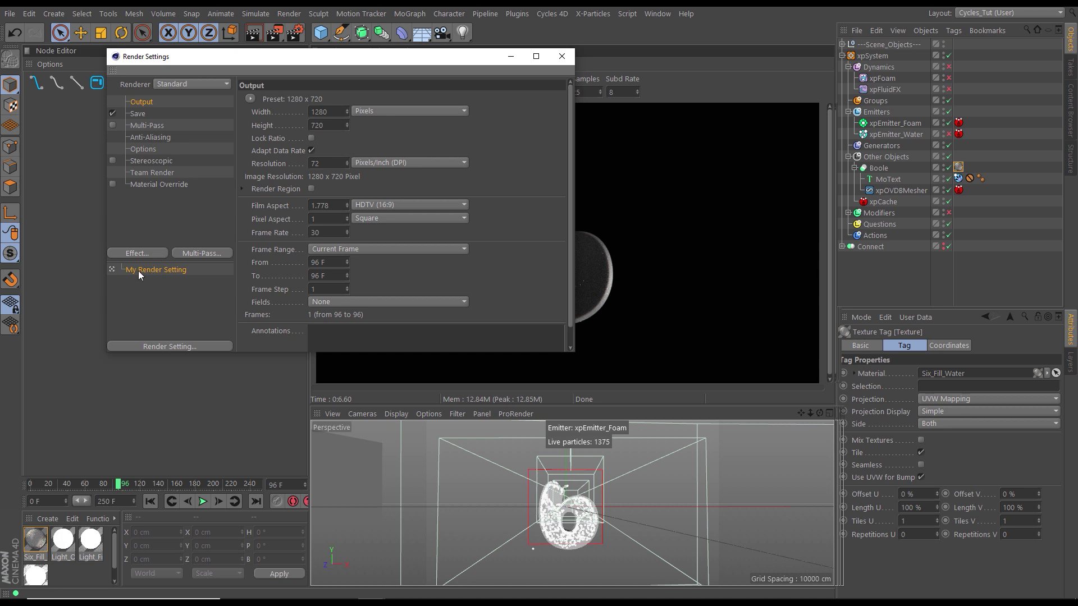
click(143, 114)
click(142, 137)
key(Down)
click(145, 102)
click(170, 345)
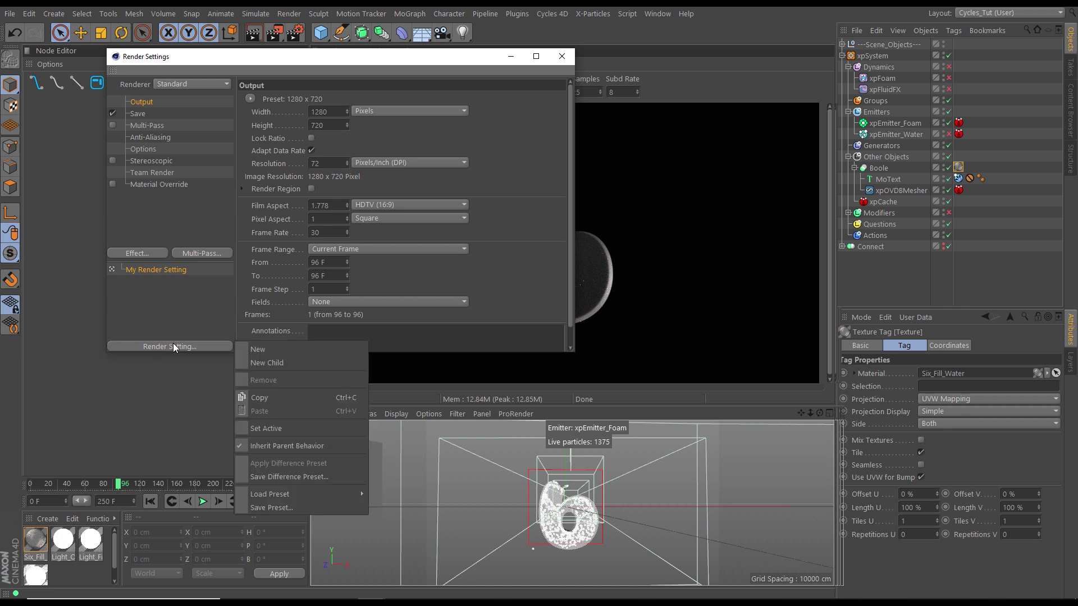
click(258, 349)
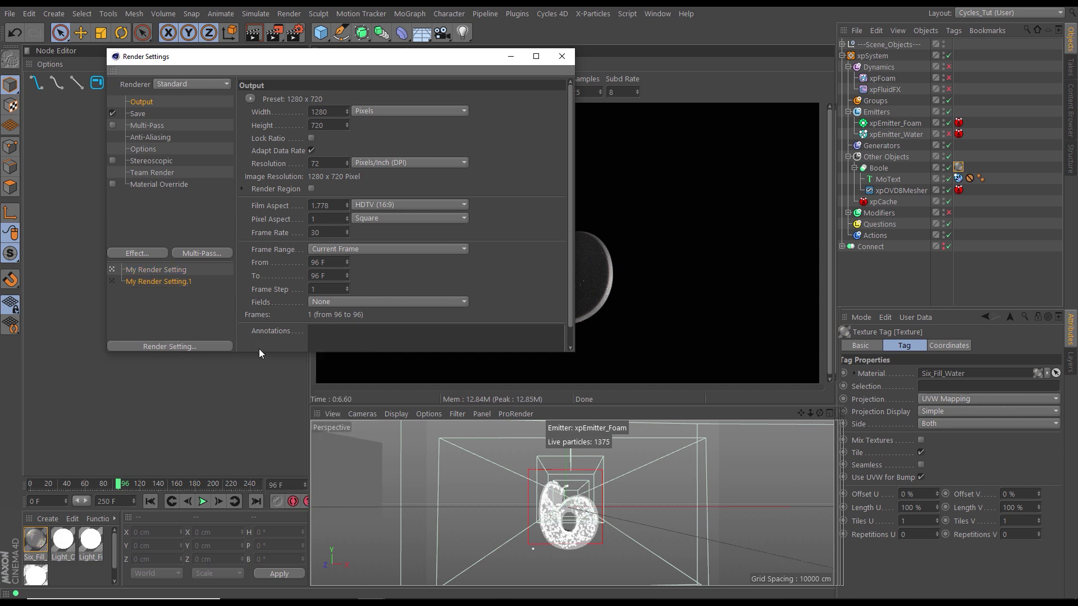
double_click(160, 281)
text(C)
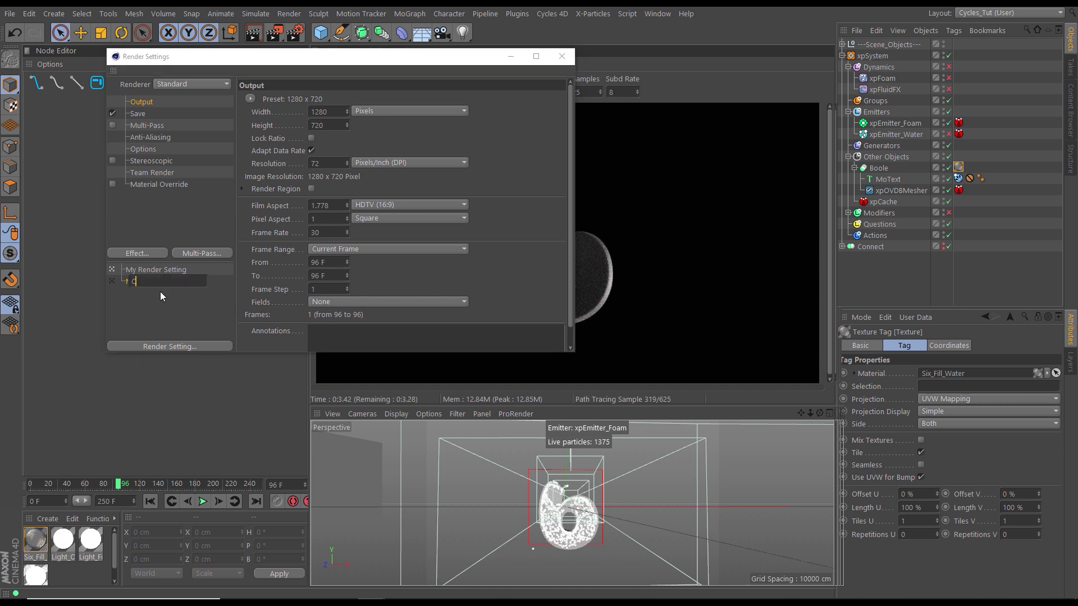
text(ycles_Start)
key(Return)
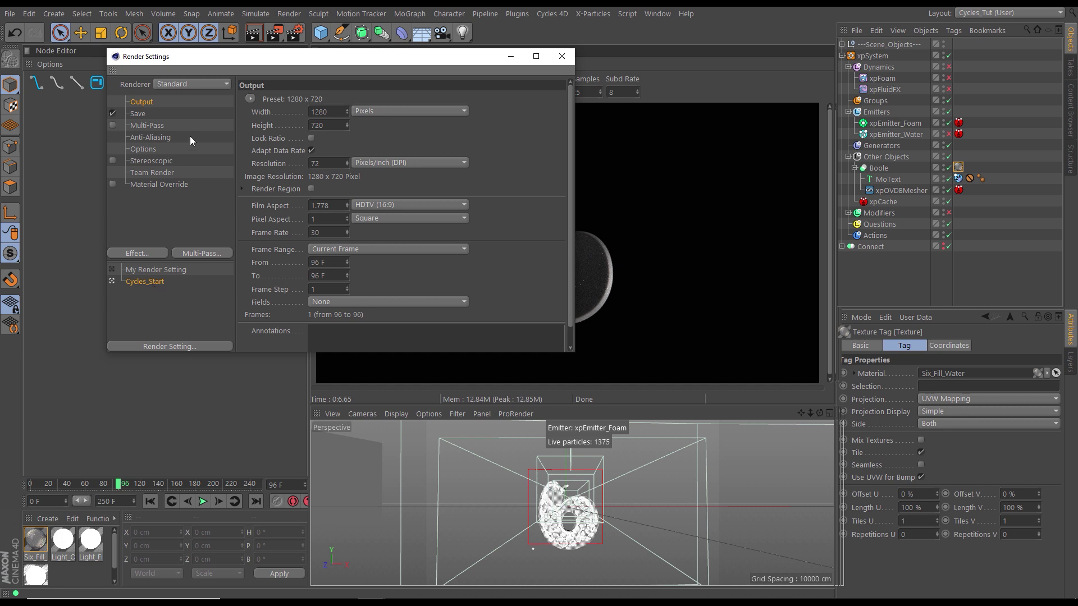
Step: Set the Cycles_Start renderer to Cycles 4D with CUDA as its device, and check which graphics cards are enabled
click(184, 83)
click(174, 165)
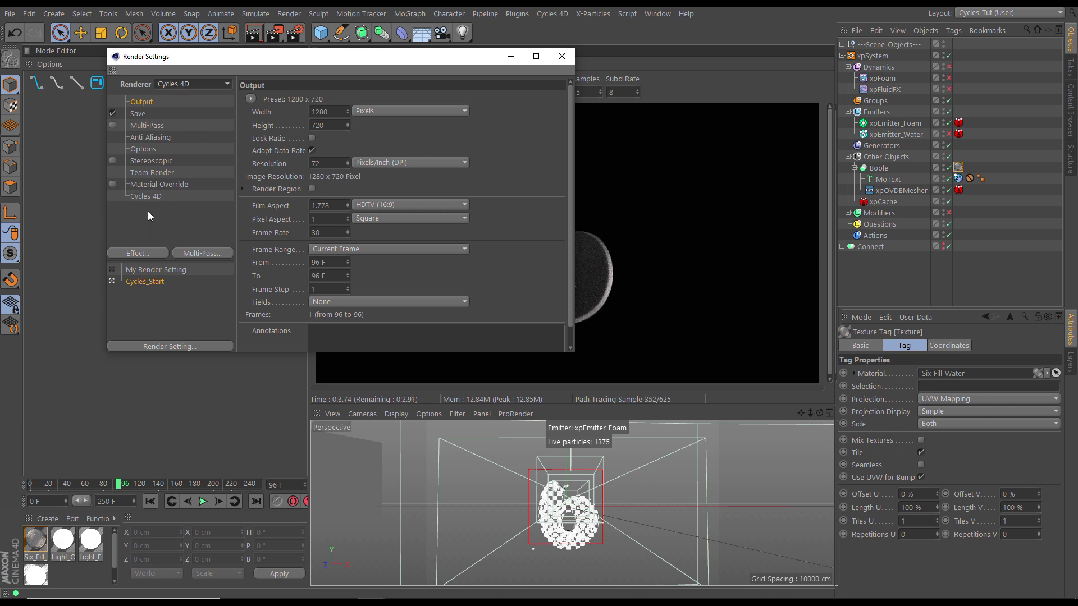
click(147, 195)
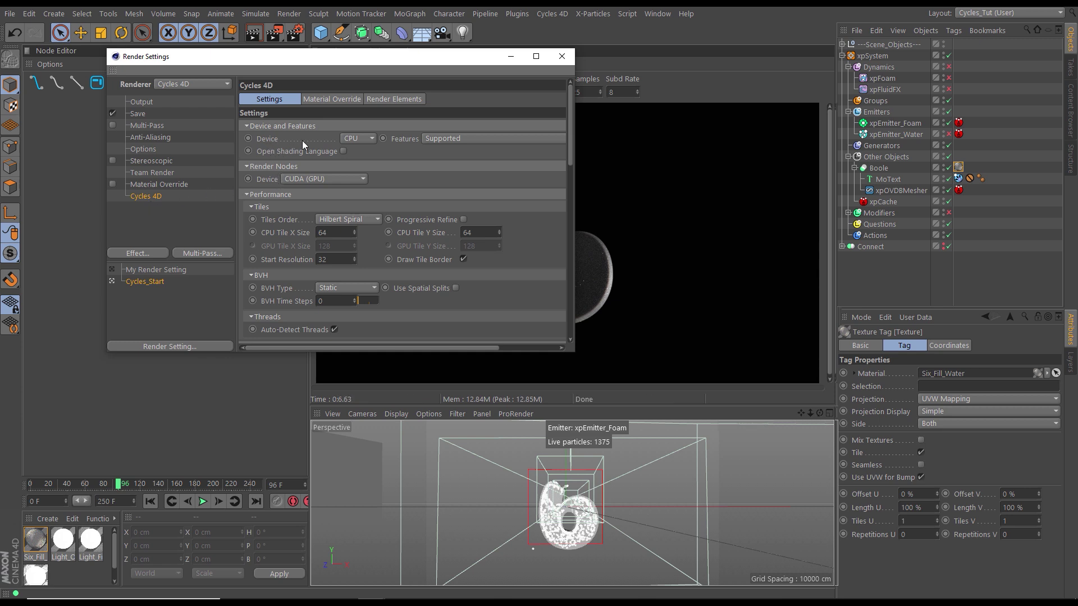
click(360, 140)
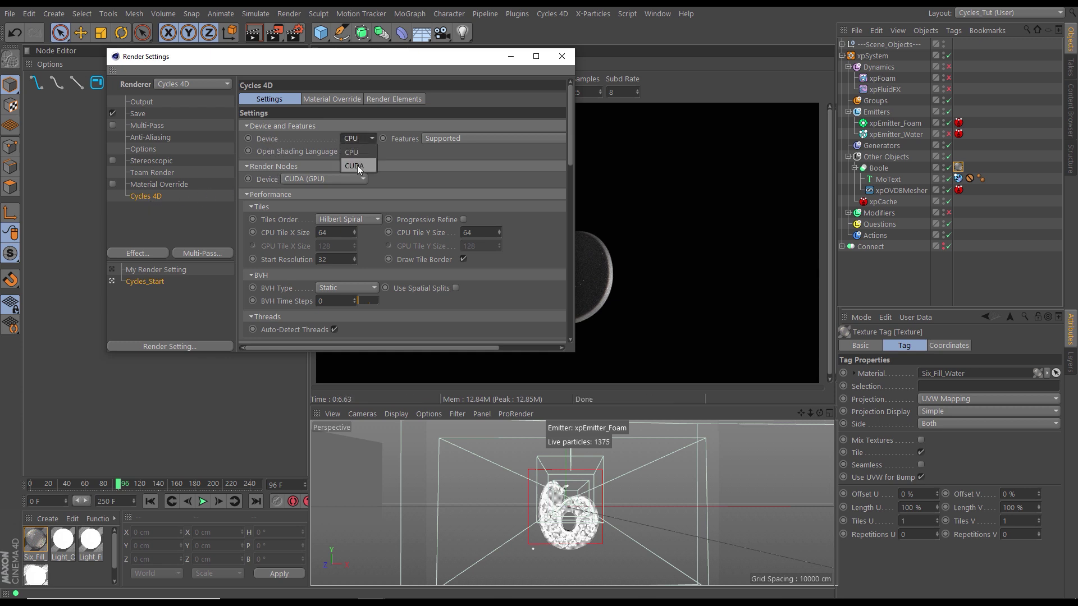
click(357, 165)
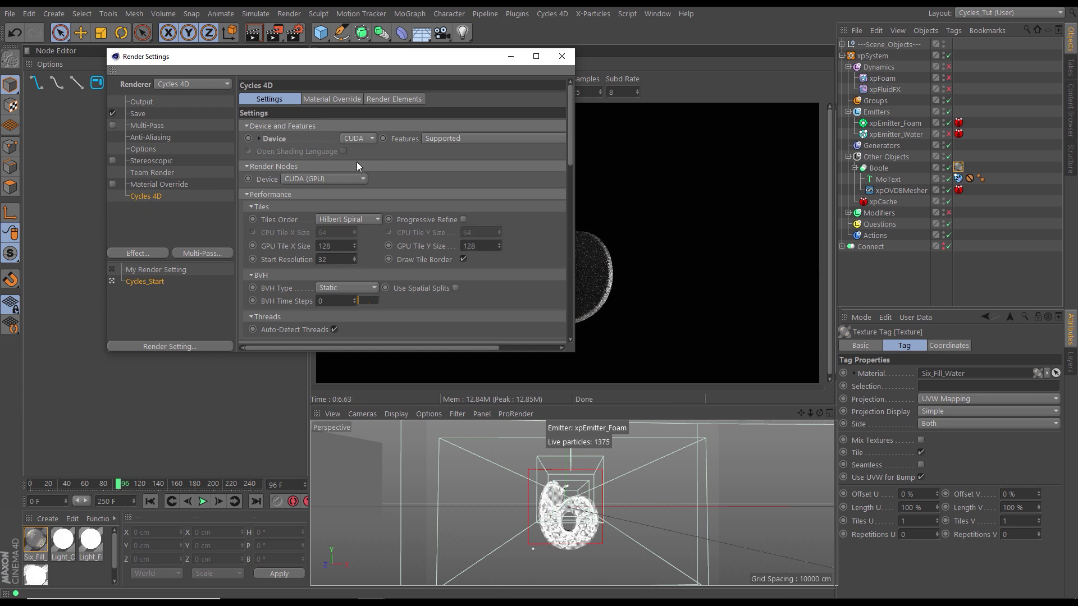
click(258, 139)
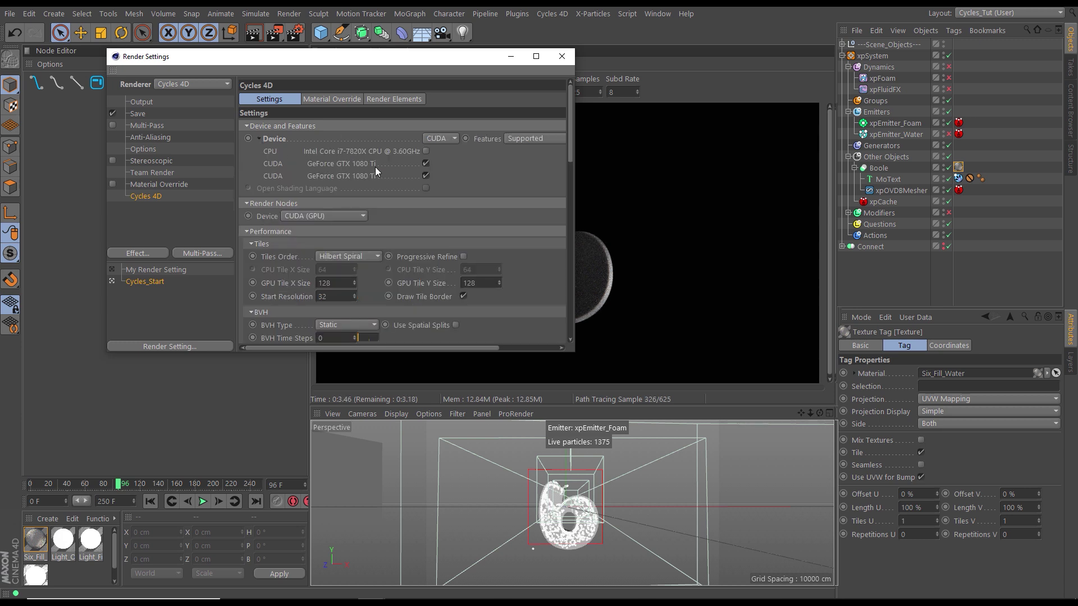
click(259, 139)
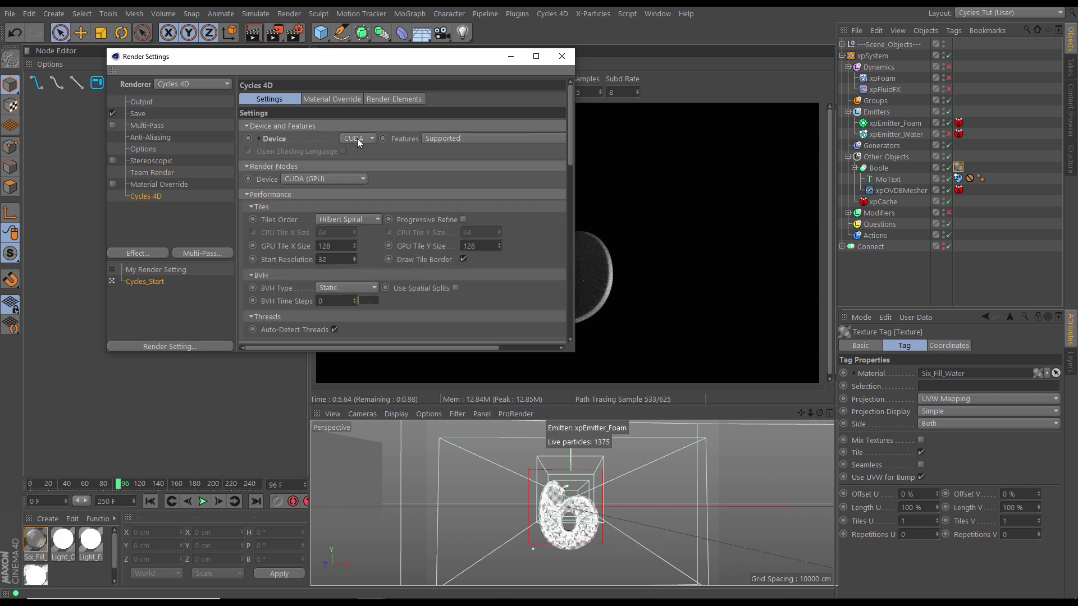
Step: Collapse all groups of the Cycles 4D render settings, from Device and Features through Denoising
click(245, 125)
click(247, 138)
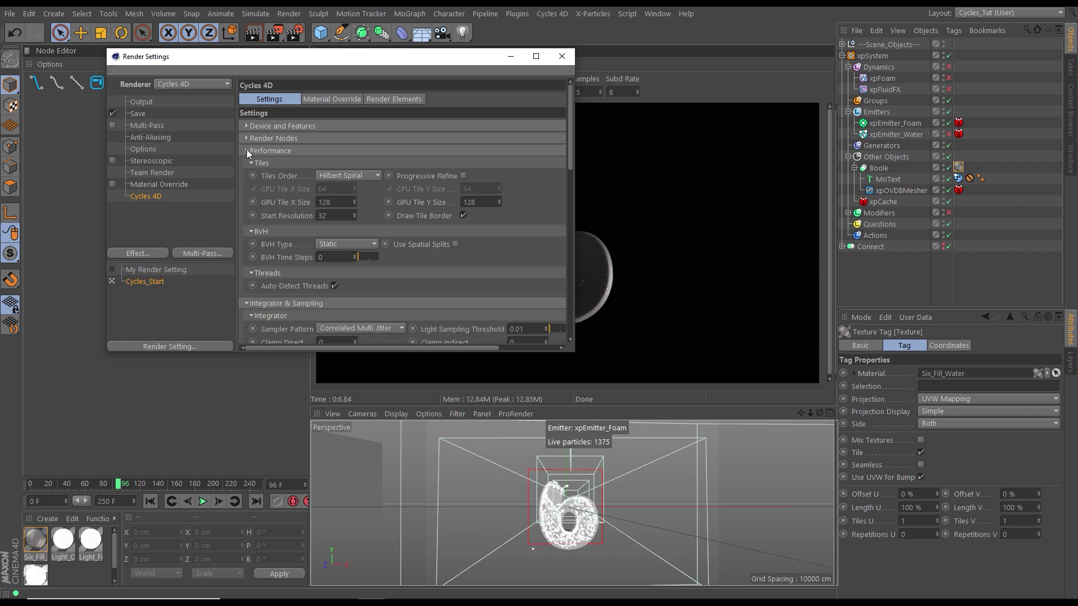
click(247, 150)
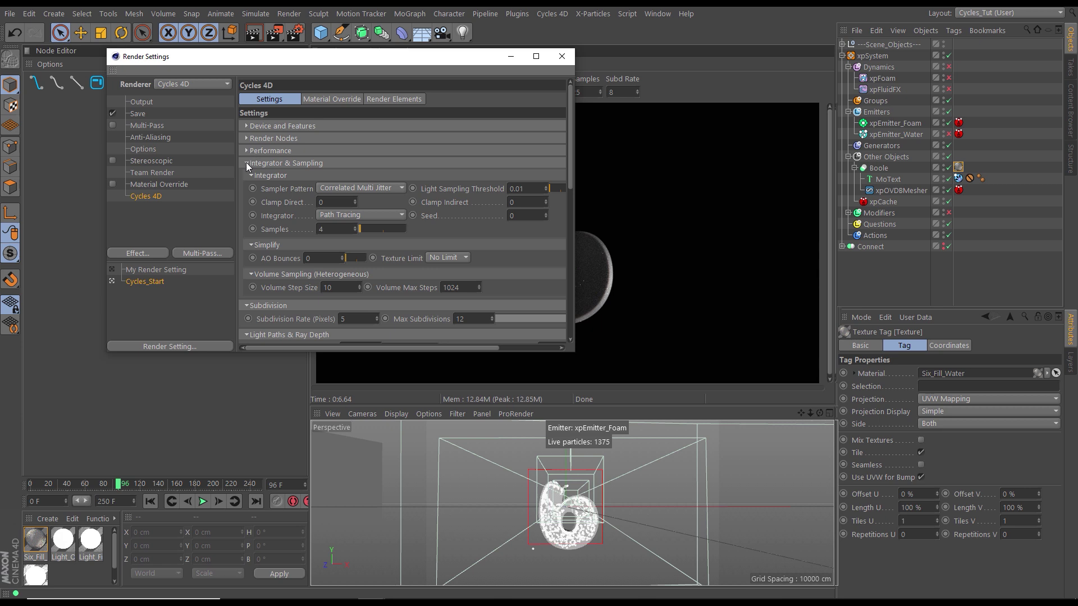
click(246, 163)
click(246, 176)
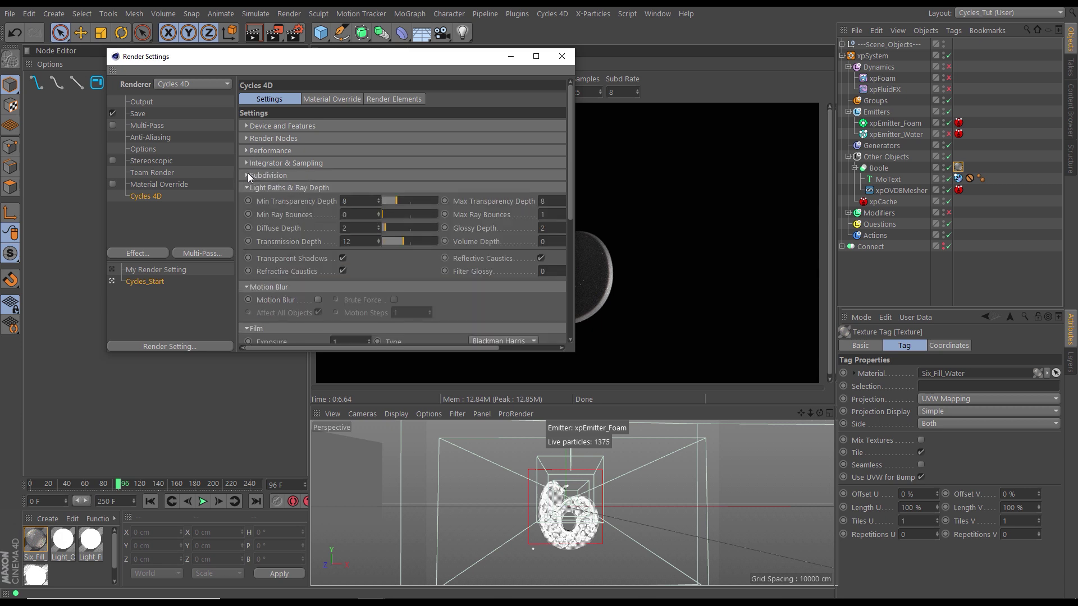
click(247, 187)
click(246, 202)
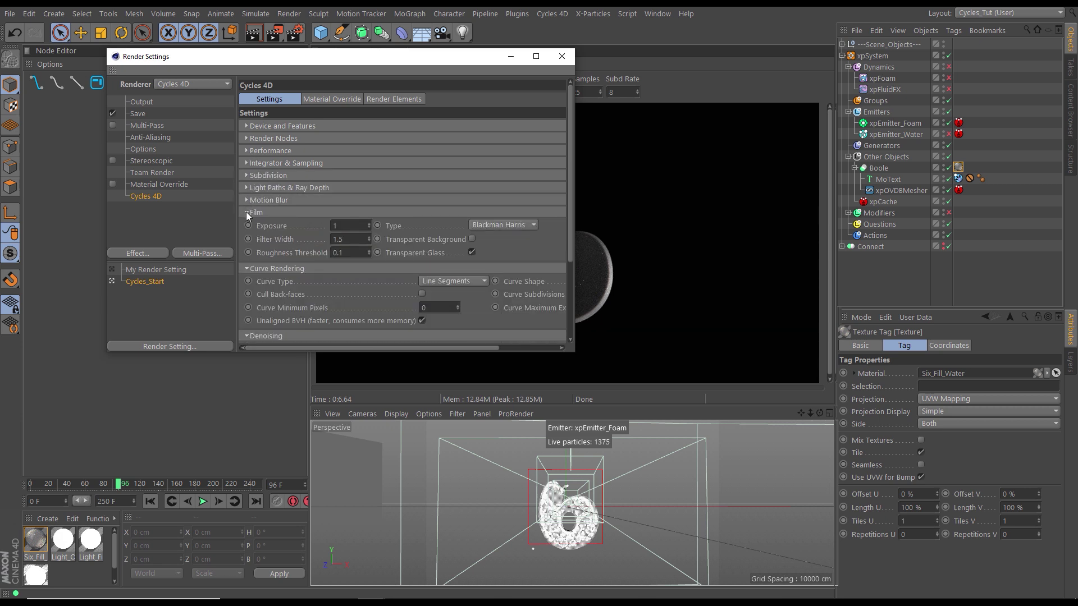
click(247, 212)
click(247, 225)
click(247, 237)
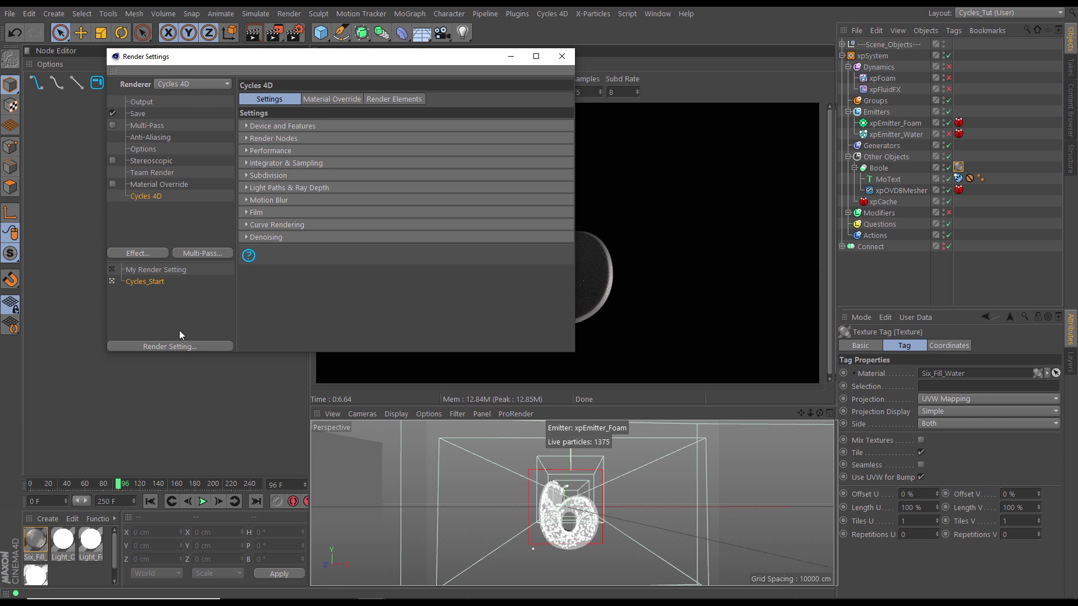
Step: Save the Cycles_Start render setting as a preset under its own name, and move the render settings window aside
click(174, 345)
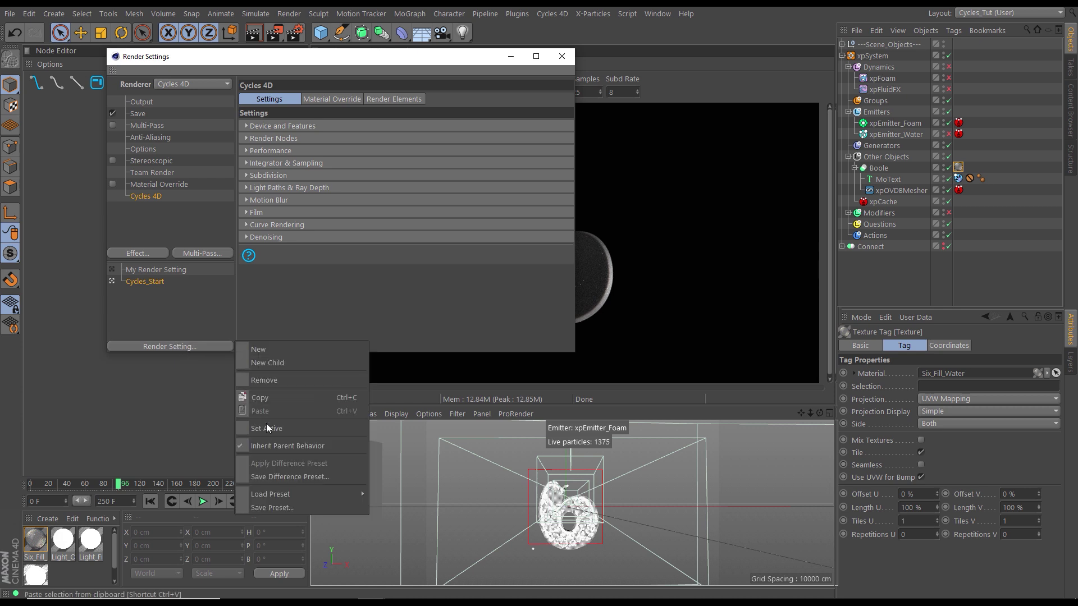
click(271, 508)
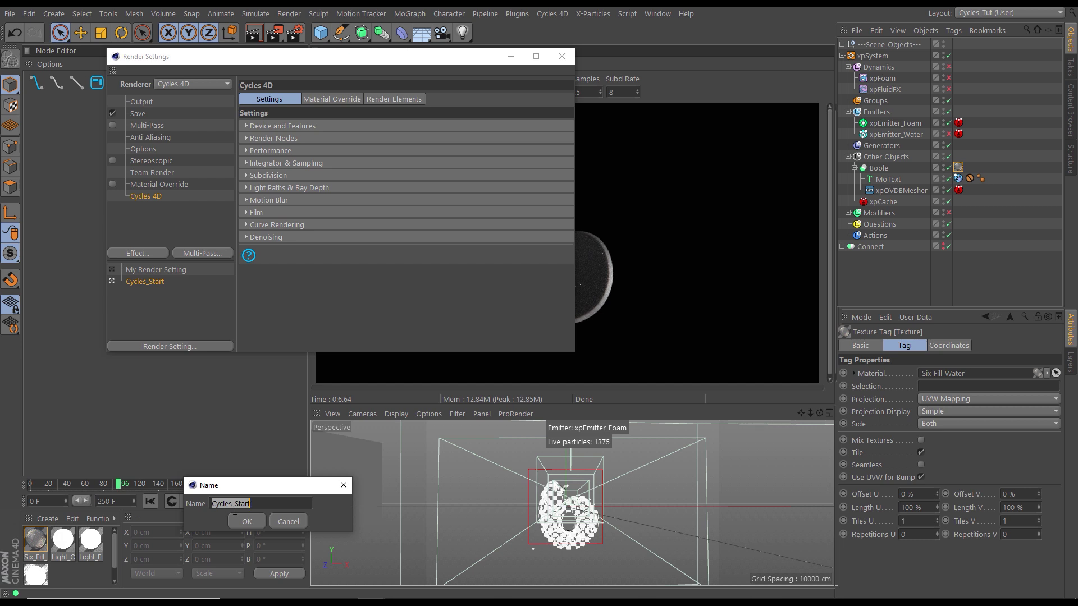
click(247, 522)
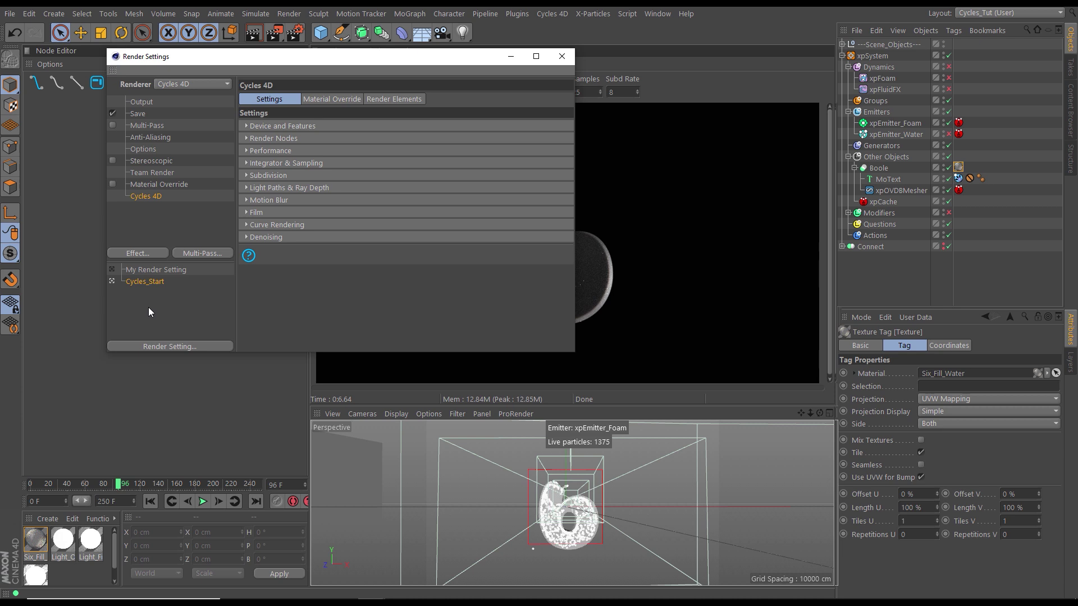
drag(396, 58, 311, 46)
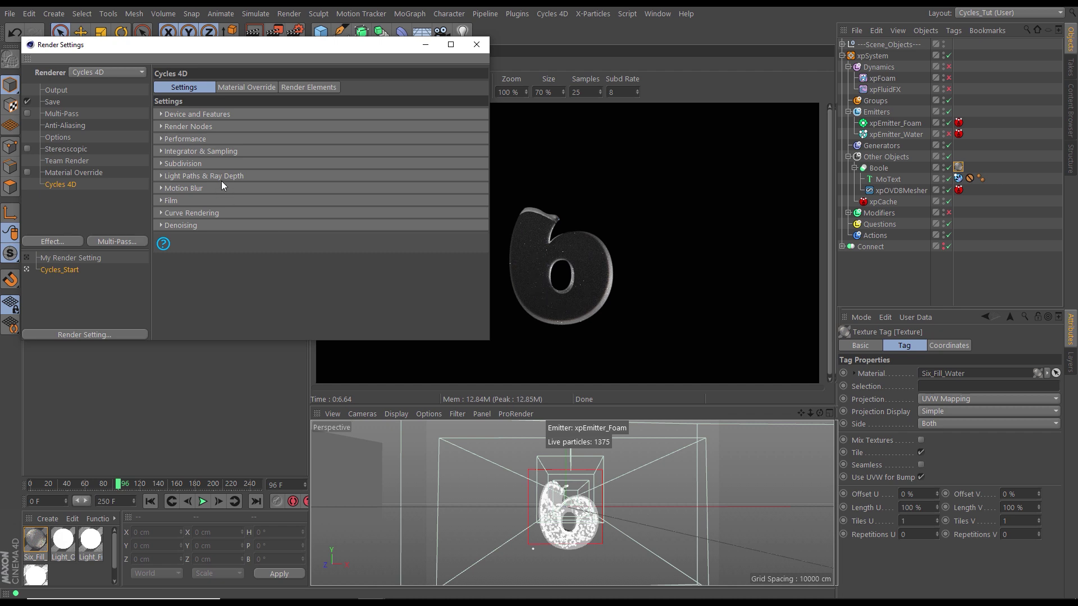
Step: Set Clamp Indirect to 5 in the Cycles 4D Integrator & Sampling settings and collapse that group
click(162, 150)
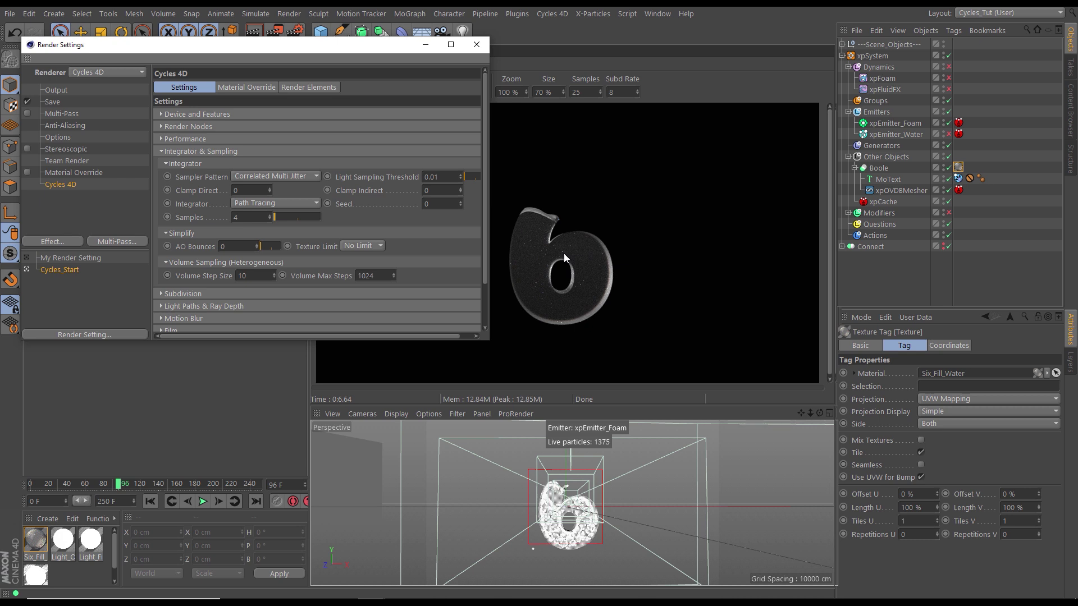
click(444, 189)
text(5)
key(Return)
click(161, 150)
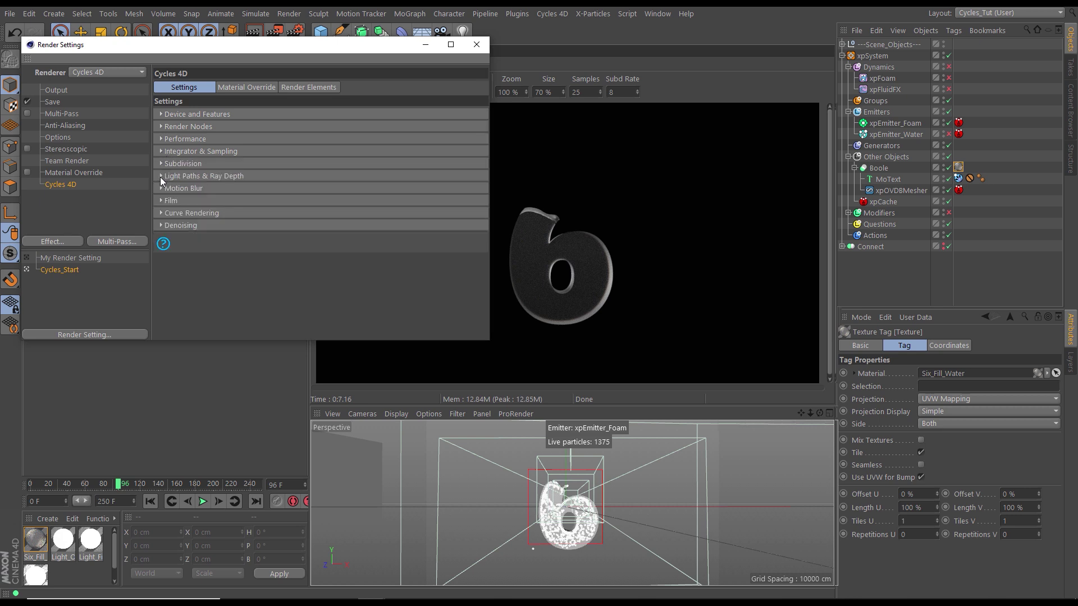
Step: Set Max Ray Bounces to 5 in the Light Paths & Ray Depth settings and close the render settings
click(161, 176)
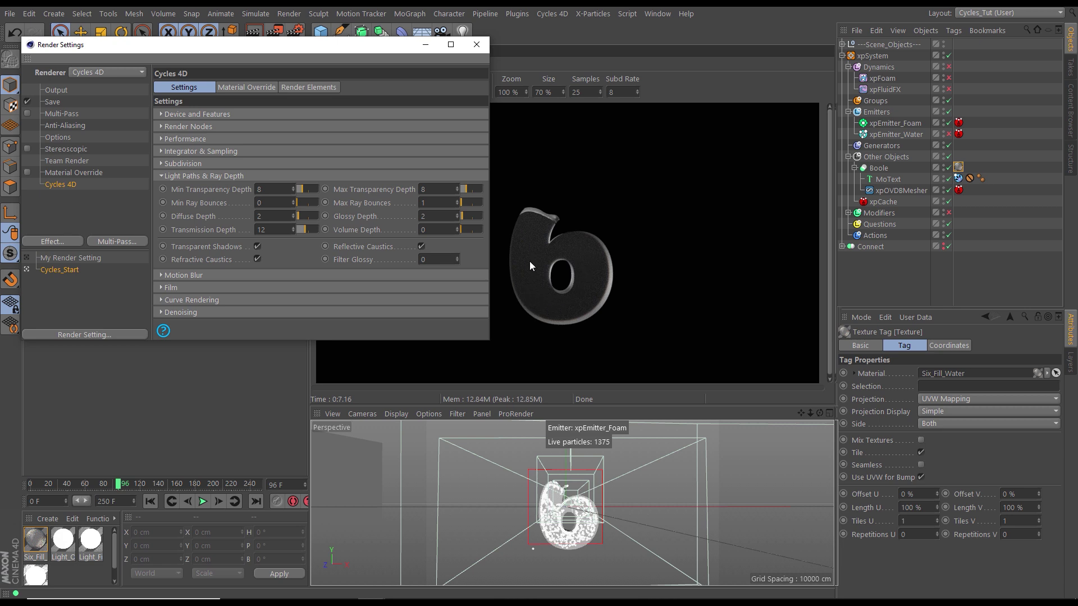
double_click(439, 203)
text(5)
key(Return)
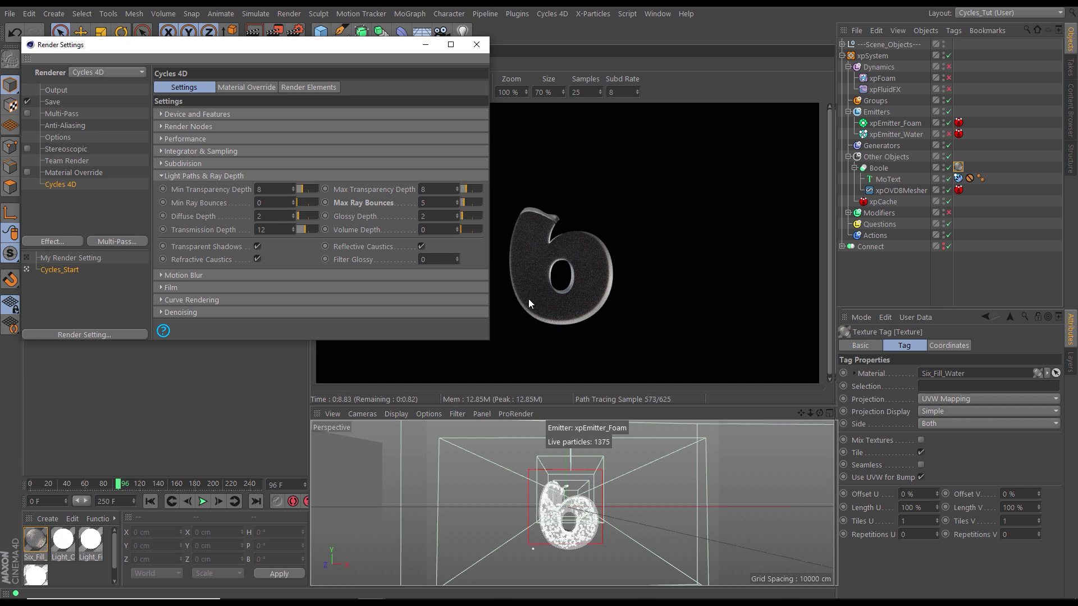
click(477, 45)
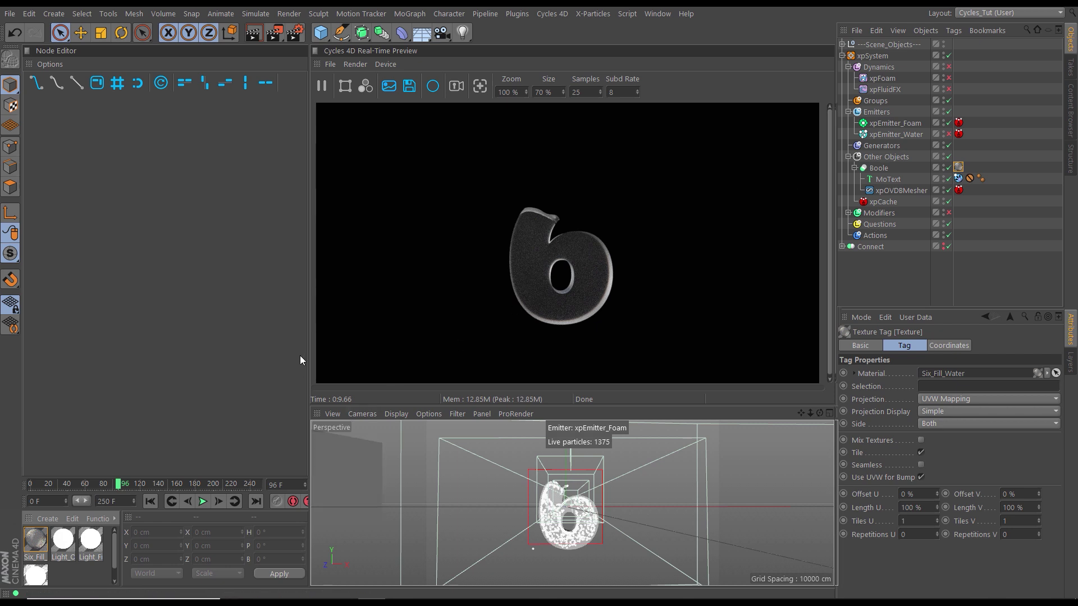
Step: Widen the node editor, make the material area taller, and create a Cycles 4D Principled BSDF surface material
drag(309, 353, 368, 555)
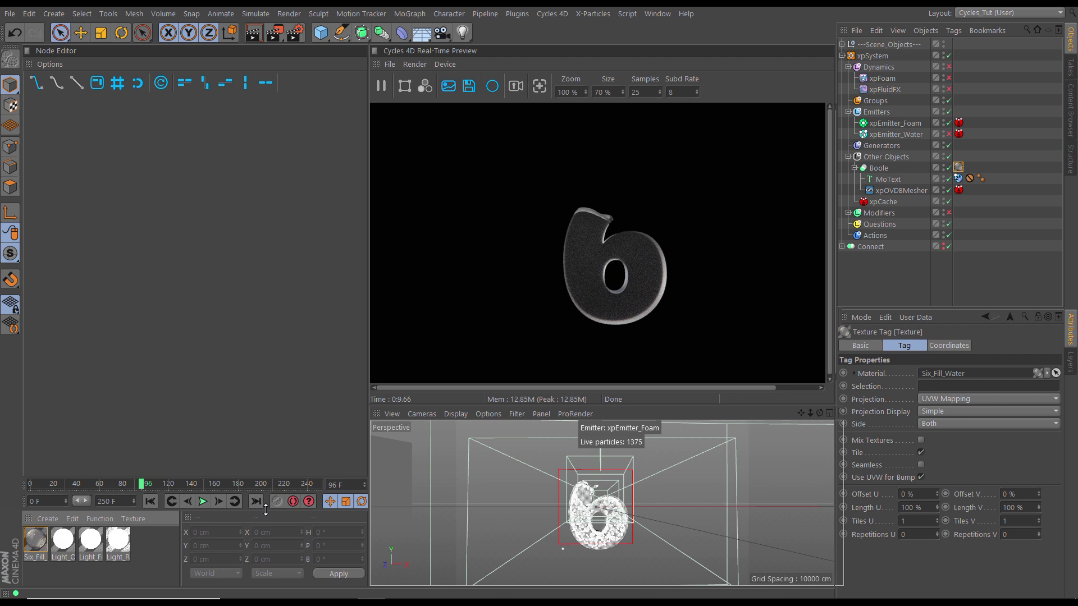
drag(268, 510, 286, 451)
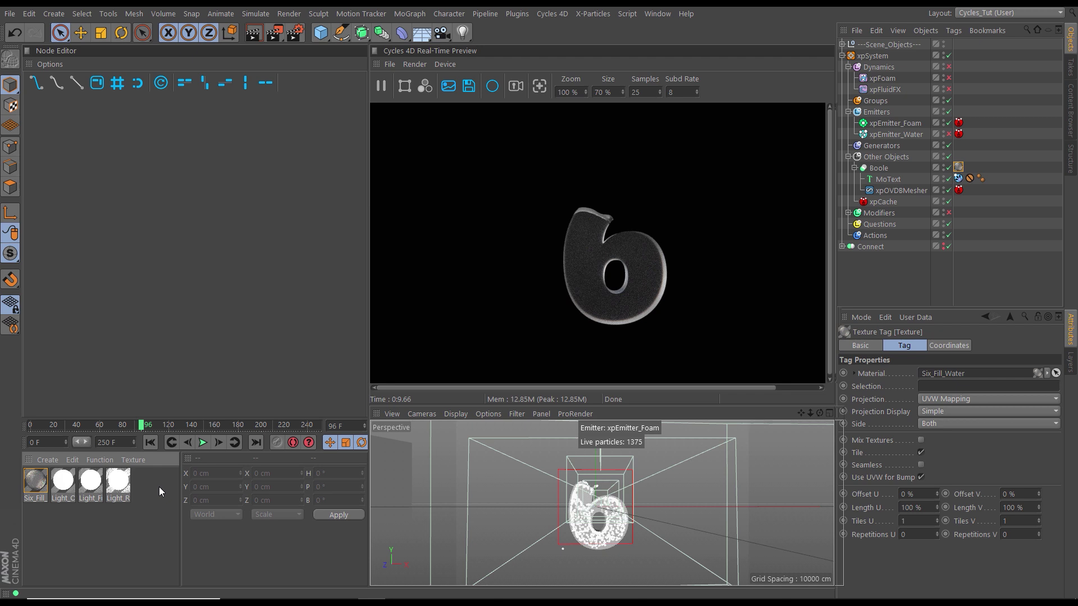
click(45, 459)
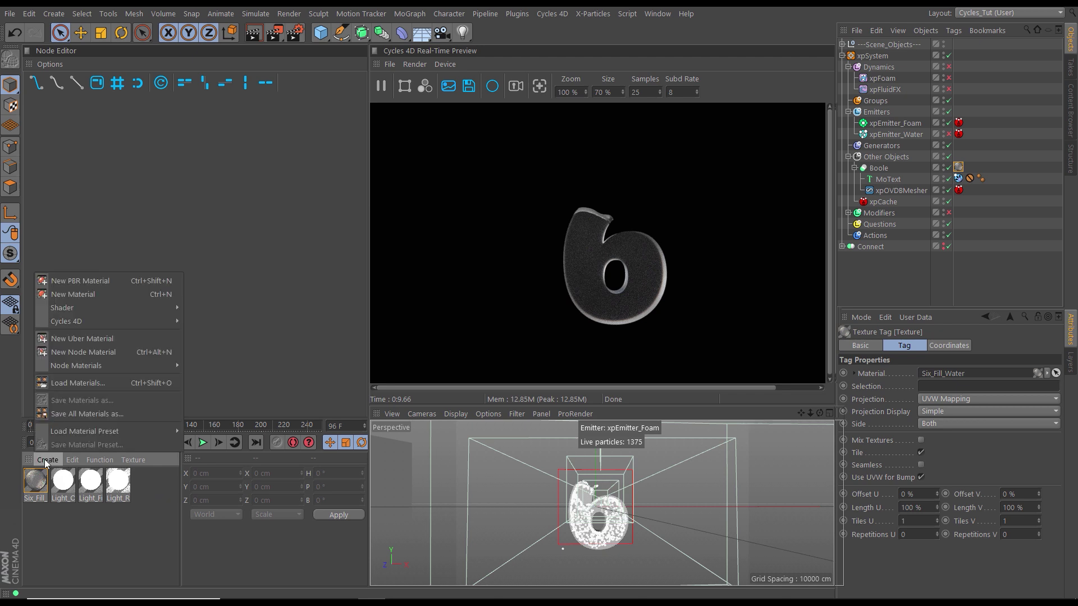
mouse_move(166, 324)
mouse_move(230, 365)
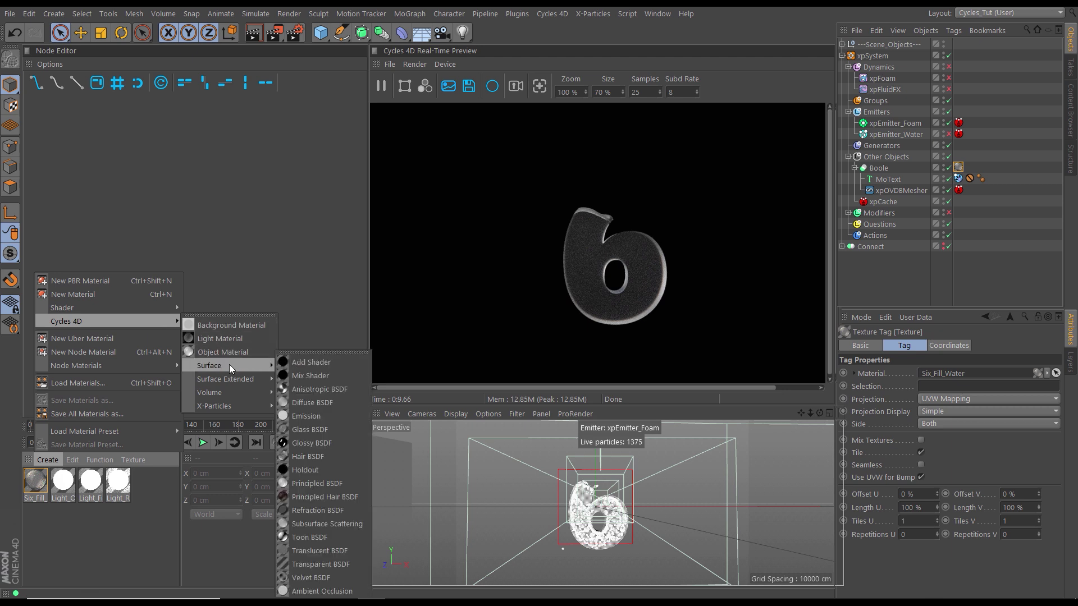
click(309, 483)
drag(229, 192, 202, 147)
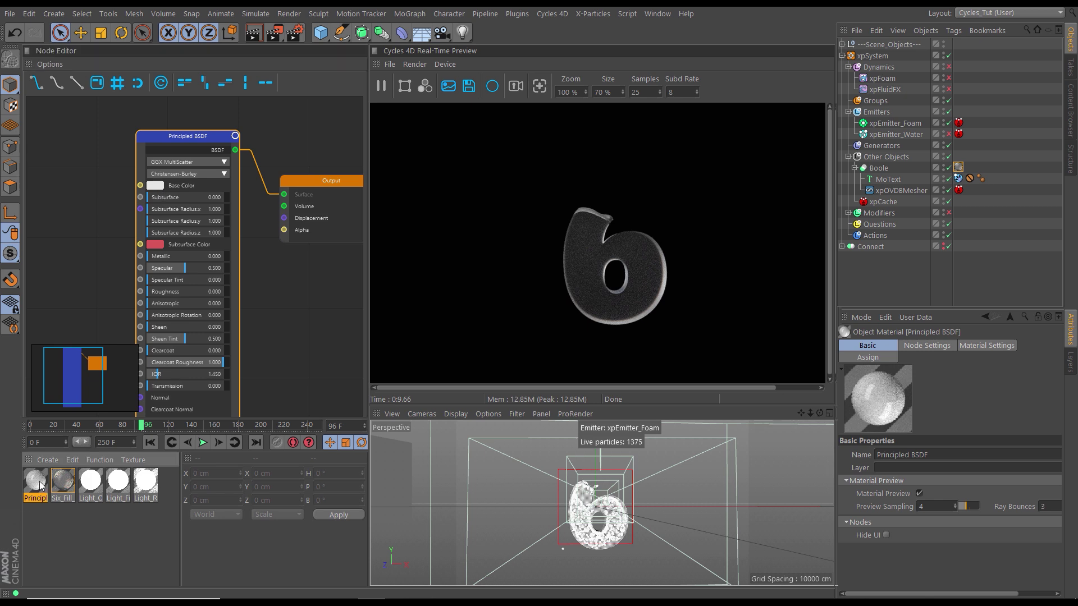
Step: Rename the Principled BSDF material as Bubbles and apply it to xpEmitter_Foam
drag(927, 454, 861, 453)
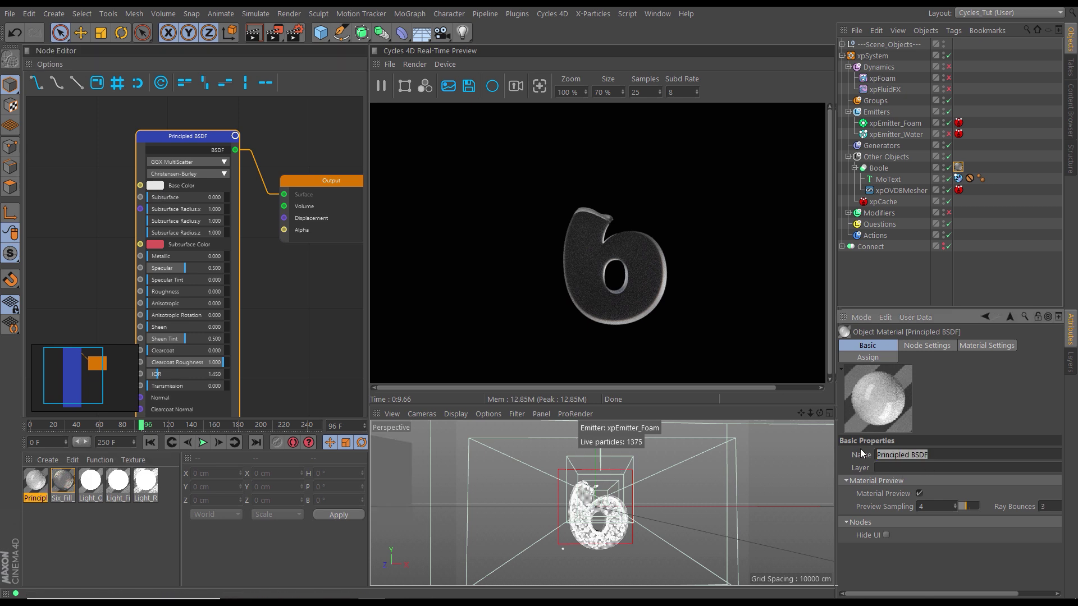
text(Bubbles)
key(Return)
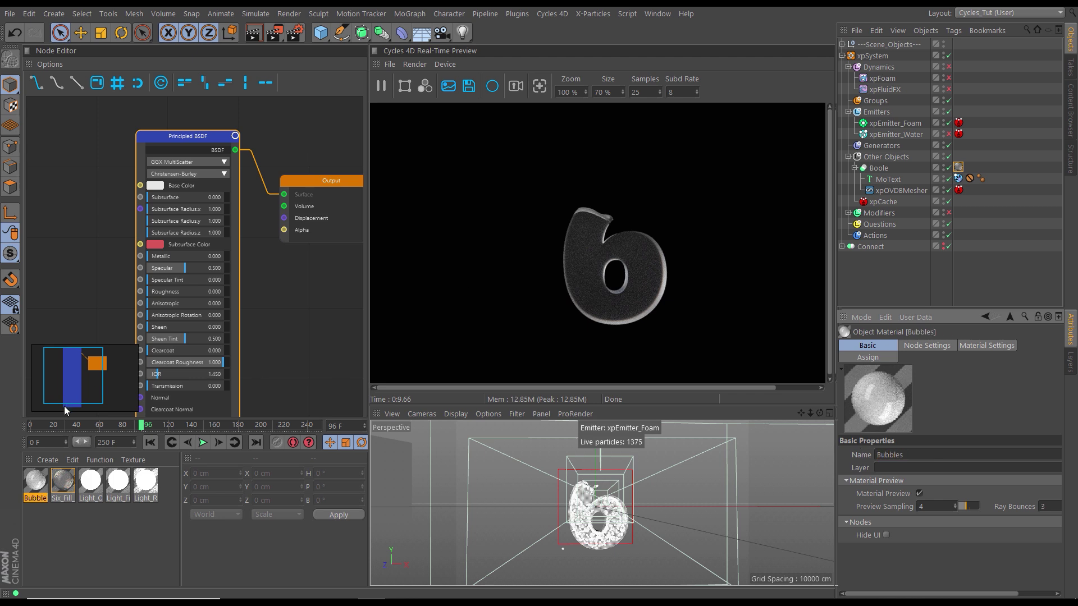
drag(42, 484, 899, 123)
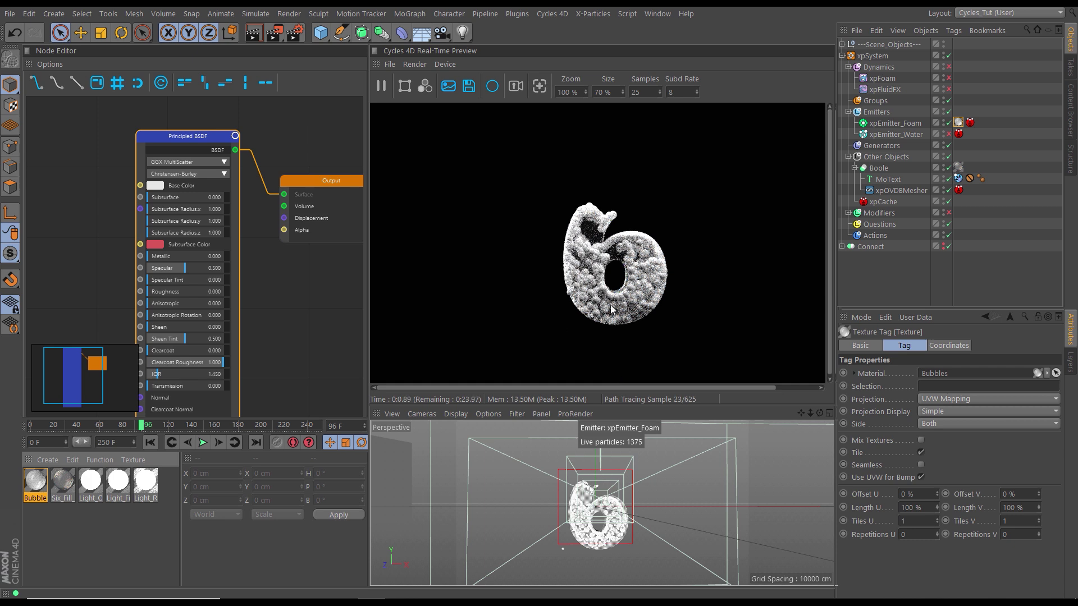
Step: Play the animation from the start and stop it at frame 61 to check the foam particles
click(150, 442)
click(202, 443)
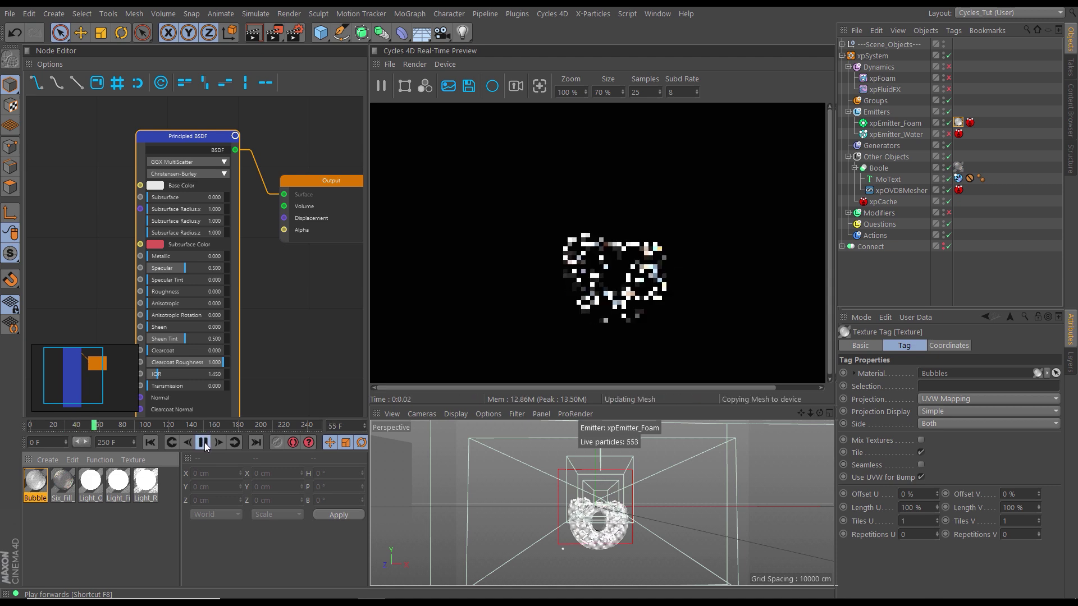
click(204, 442)
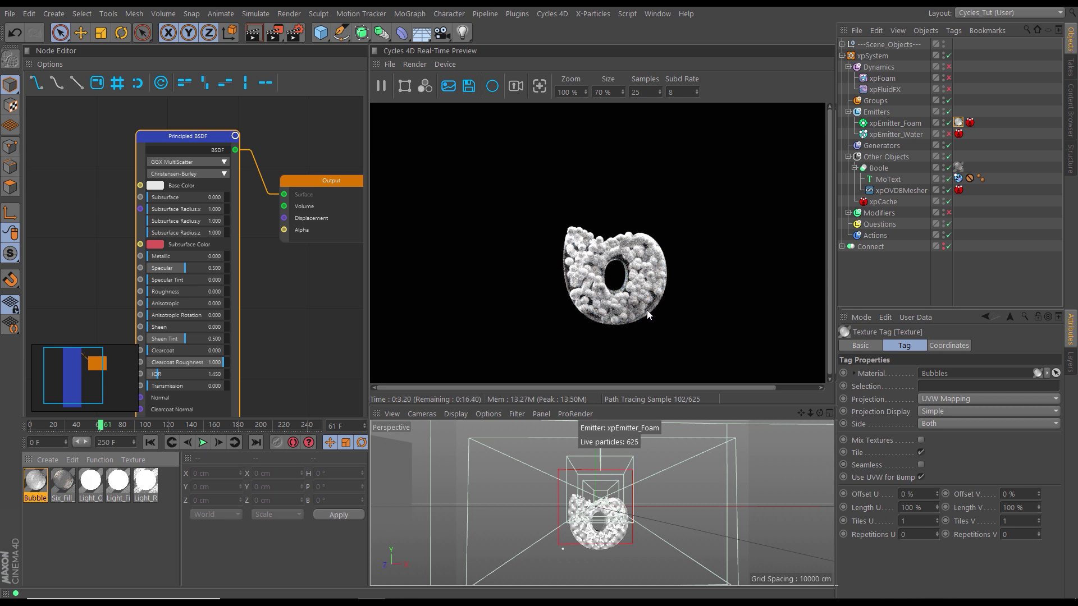
Step: Add a cyInstance tag to xpEmitter_Foam and set its Sphere Segments to 8
click(903, 124)
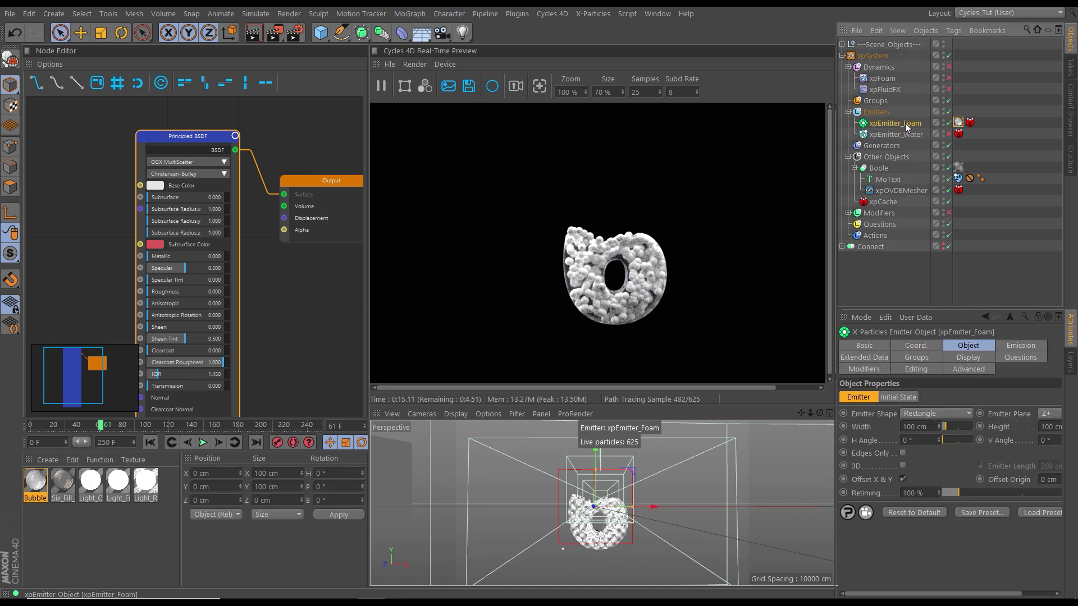
click(954, 32)
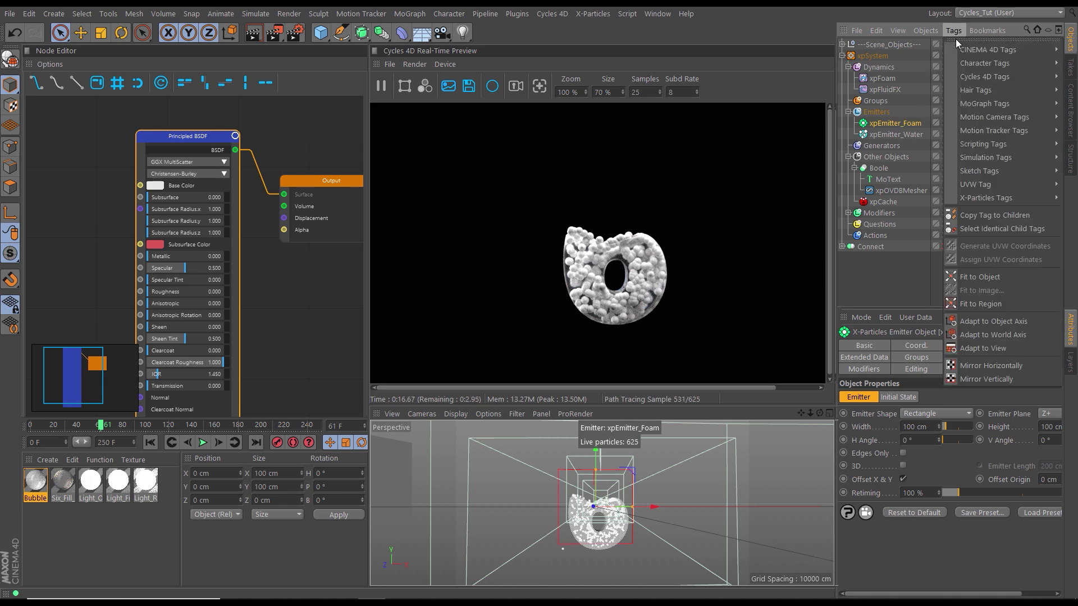
mouse_move(969, 78)
click(909, 116)
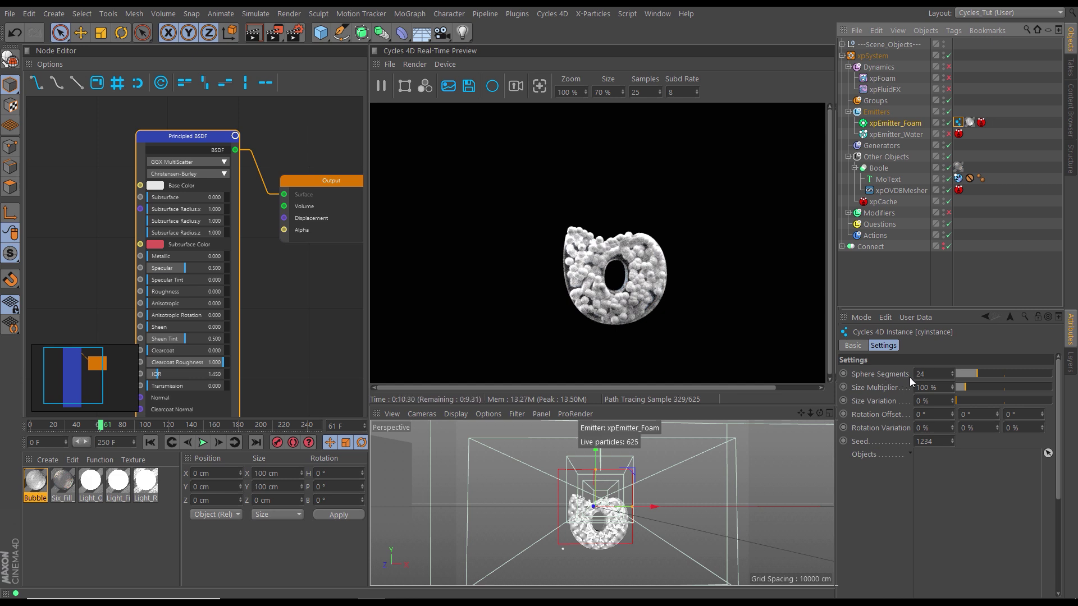
drag(933, 375, 915, 373)
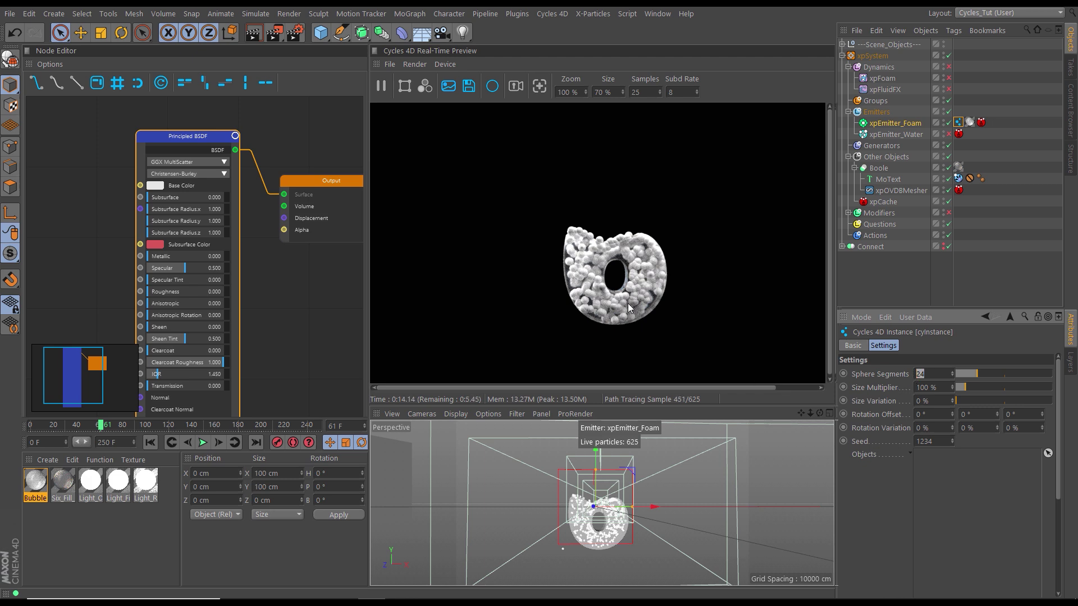
text(8)
key(Return)
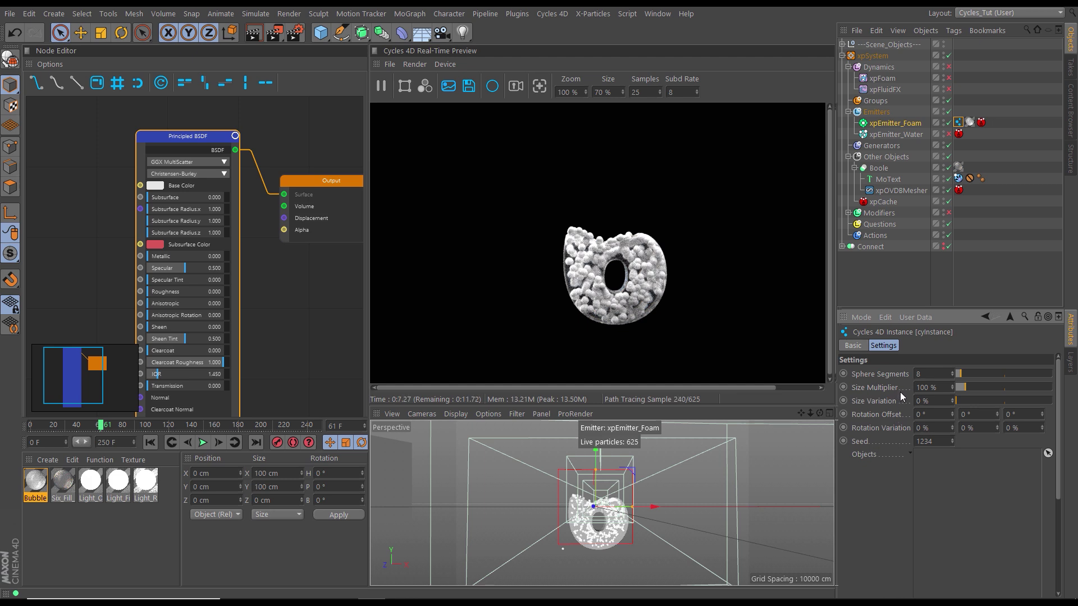
Step: Try a Size Multiplier of 20 % on the foam emitter's cyInstance tag
drag(943, 387, 908, 389)
text(20)
key(Return)
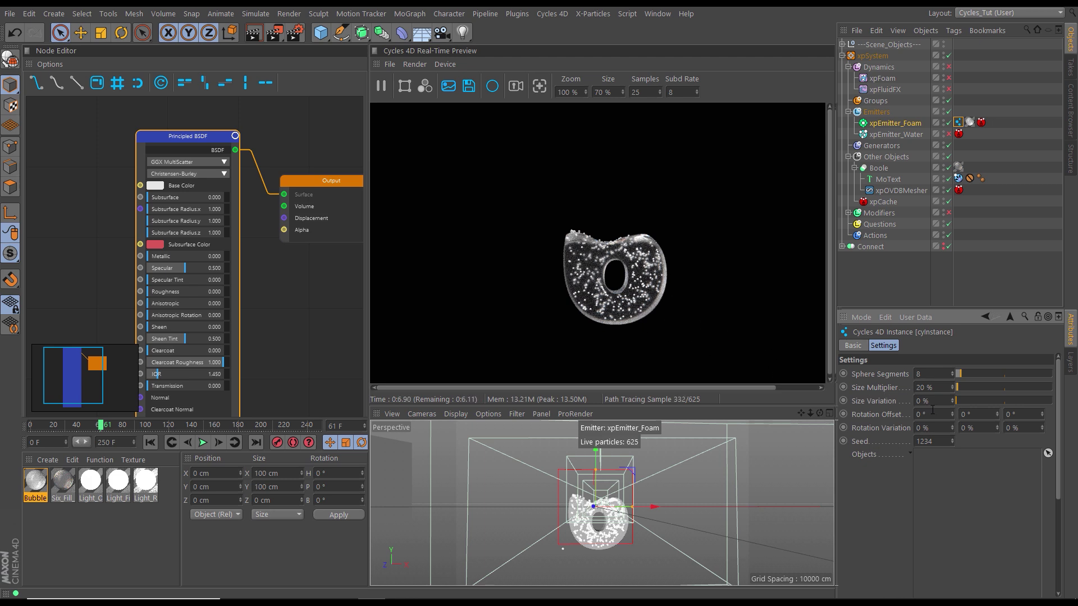
Step: Set the cyInstance tag's Size Variation to 20 % and its Size Multiplier to 15 %
double_click(918, 400)
text(20)
key(Return)
click(938, 386)
text(15)
key(Return)
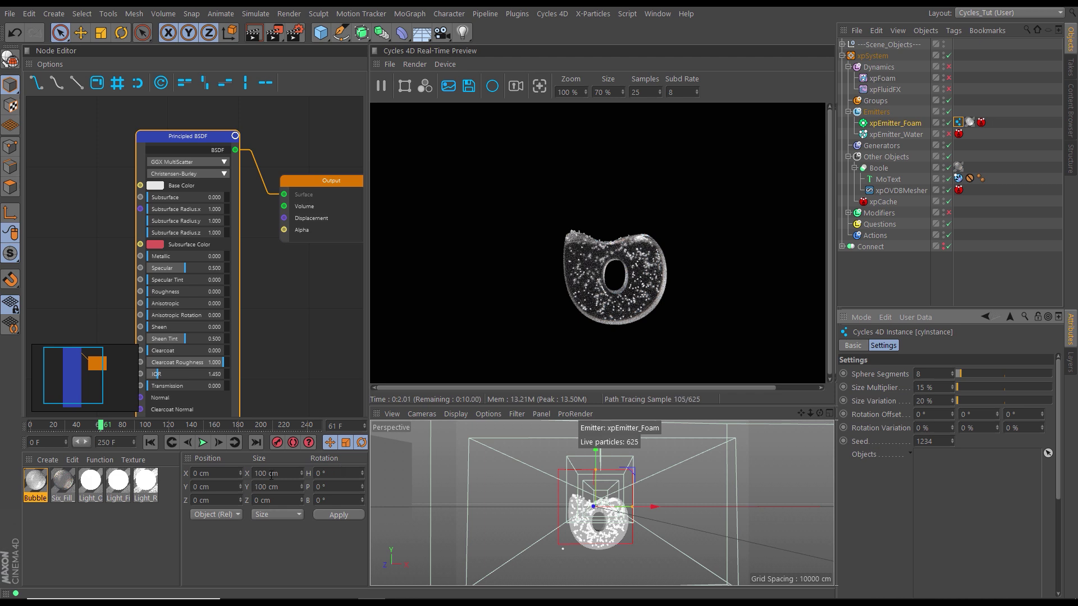
Step: Replay the animation from the start, pausing at frame 54 and stopping at frame 80, to examine the smaller bubbles
click(149, 442)
click(203, 442)
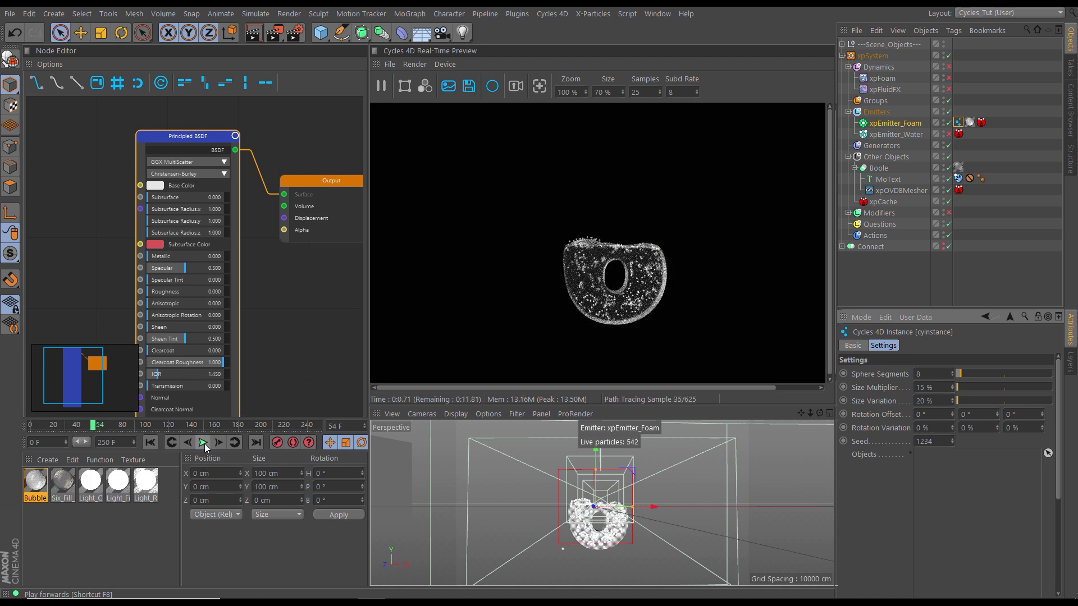
click(204, 443)
click(203, 443)
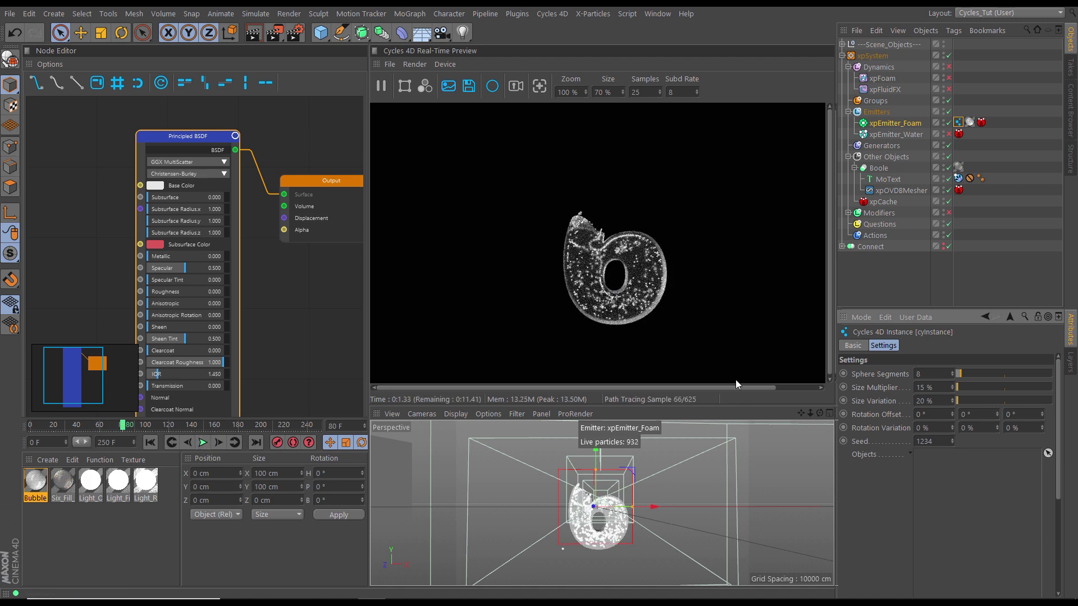
Step: Expand the Scene_Objects null, look through Camera_Reference, and play the animation forward to frame 93
click(843, 44)
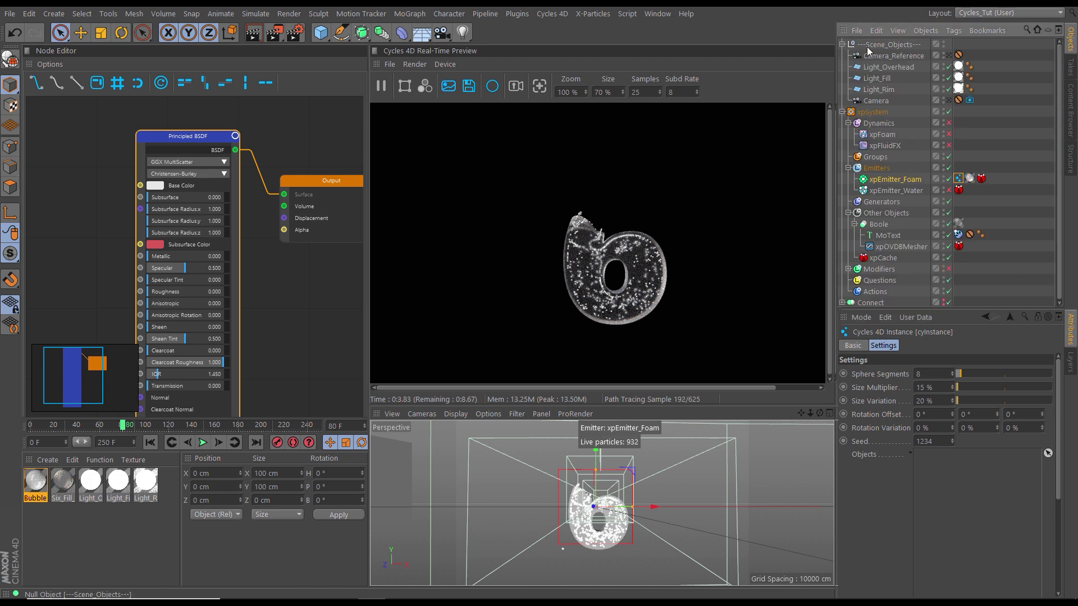
click(949, 55)
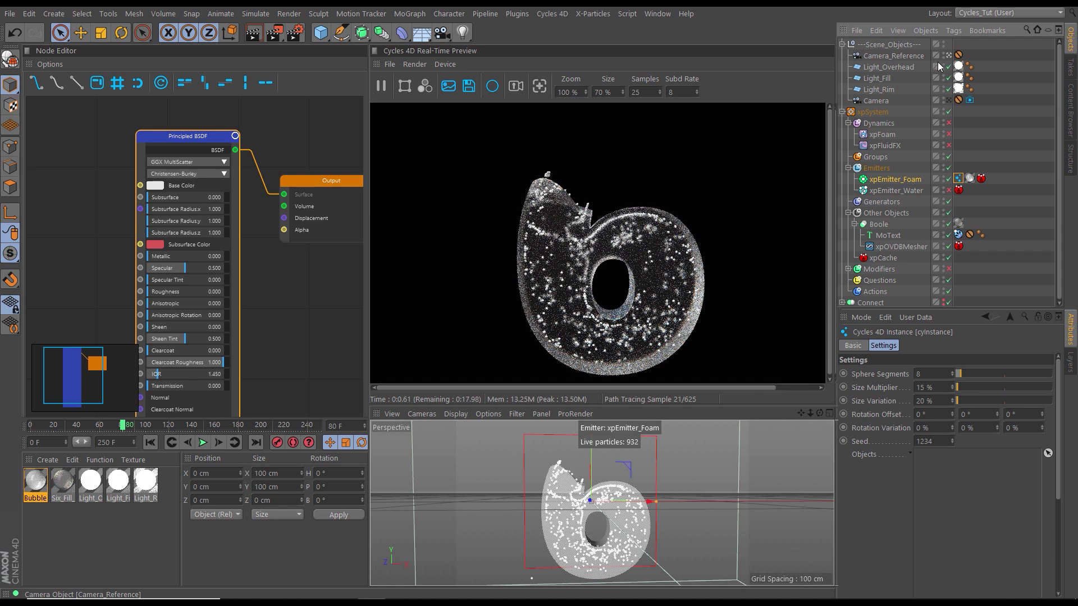
click(203, 443)
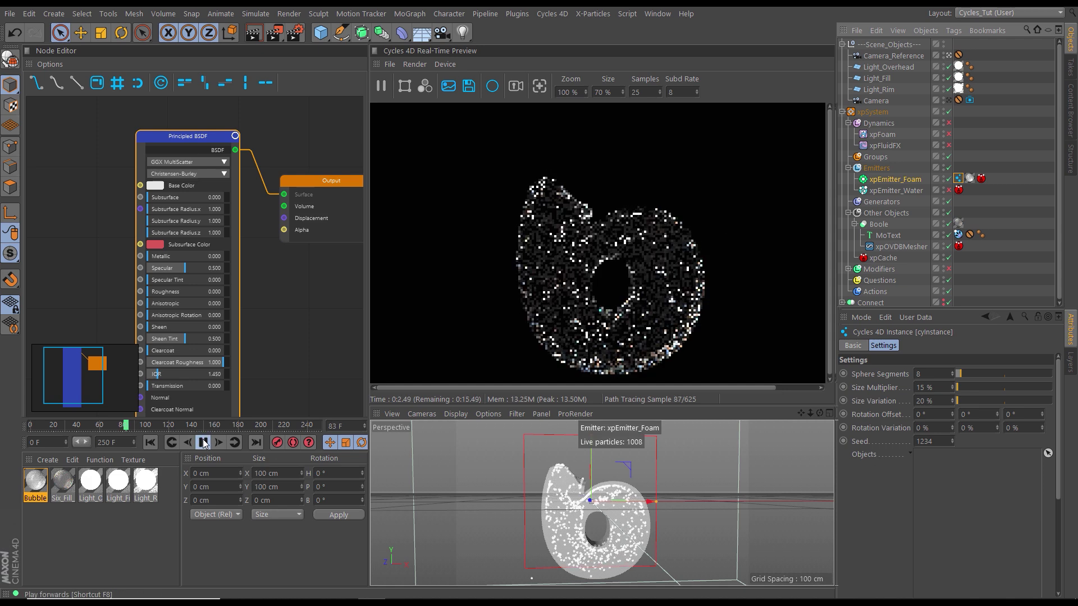
click(202, 443)
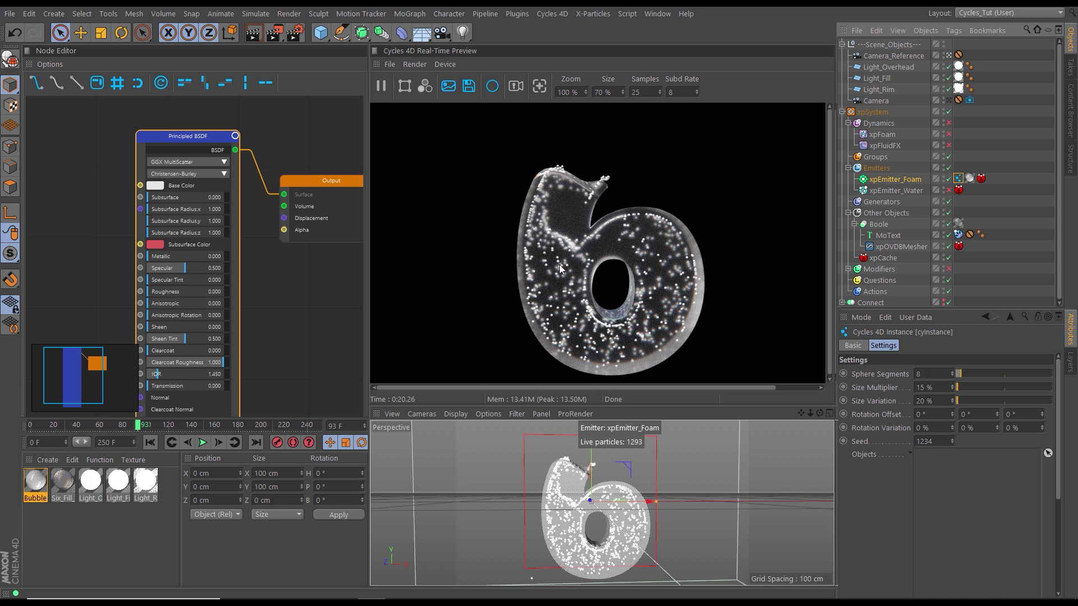
Step: Add a cyObject tag to xpEmitter_Foam and turn off its Camera visibility
click(884, 180)
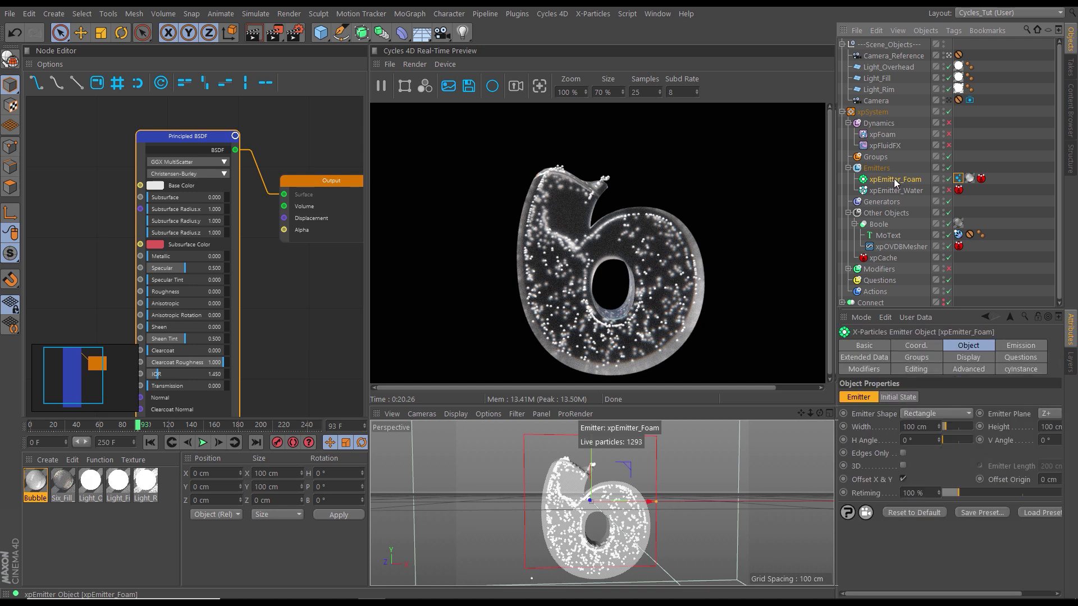
click(954, 31)
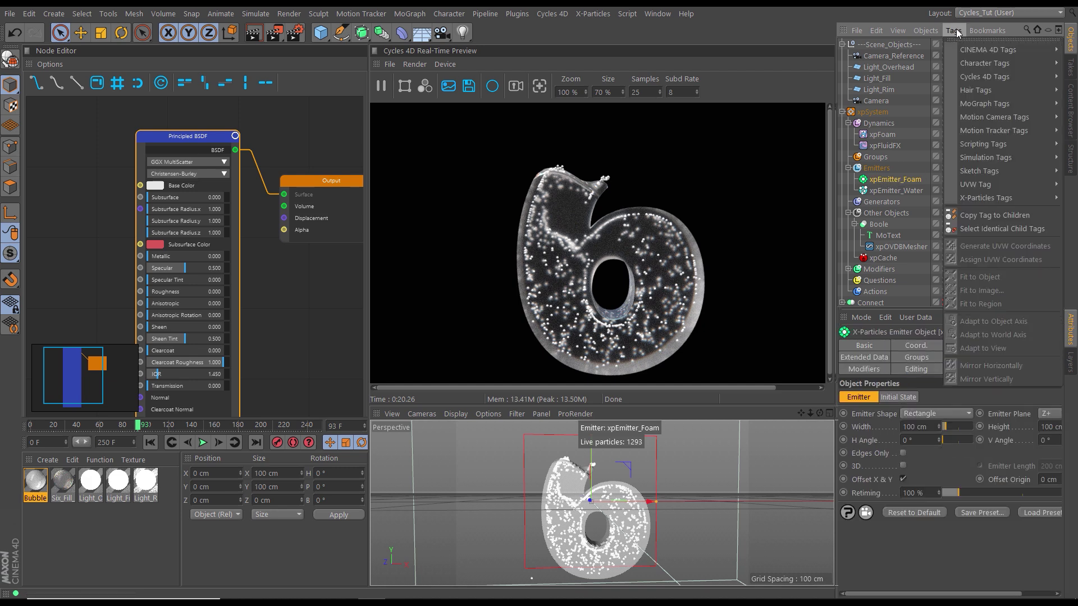
mouse_move(964, 76)
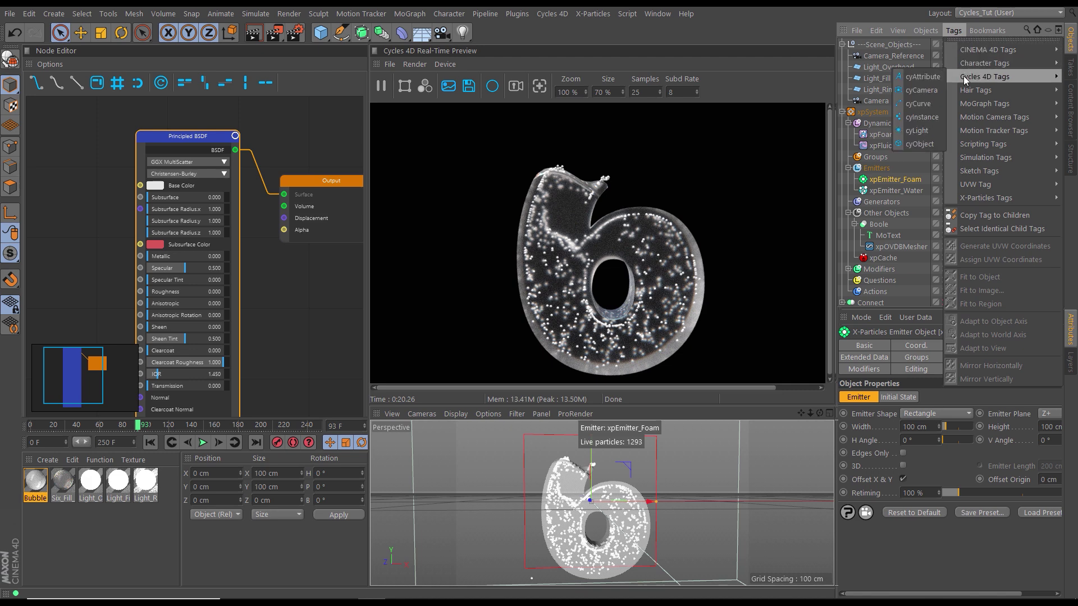
click(919, 144)
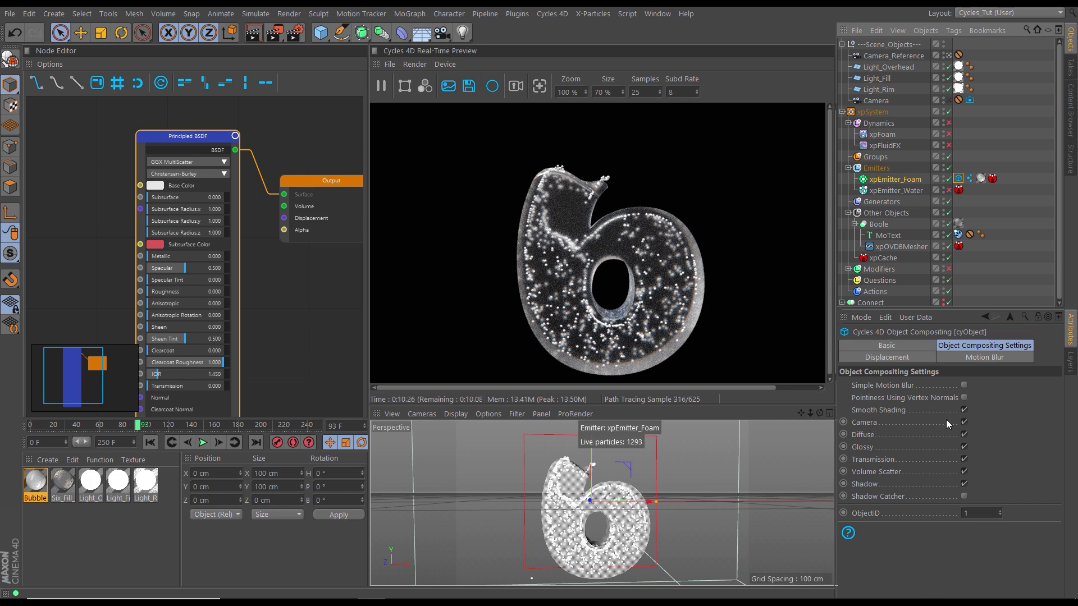
click(964, 421)
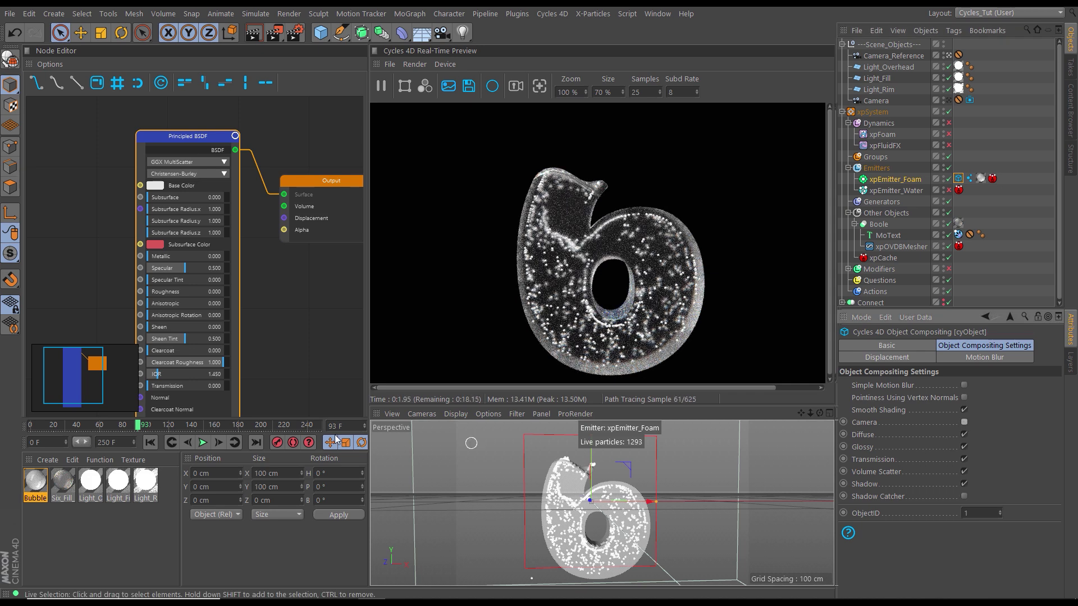
Step: Play the animation forward to frame 118, stop it there, and save the scene
click(202, 442)
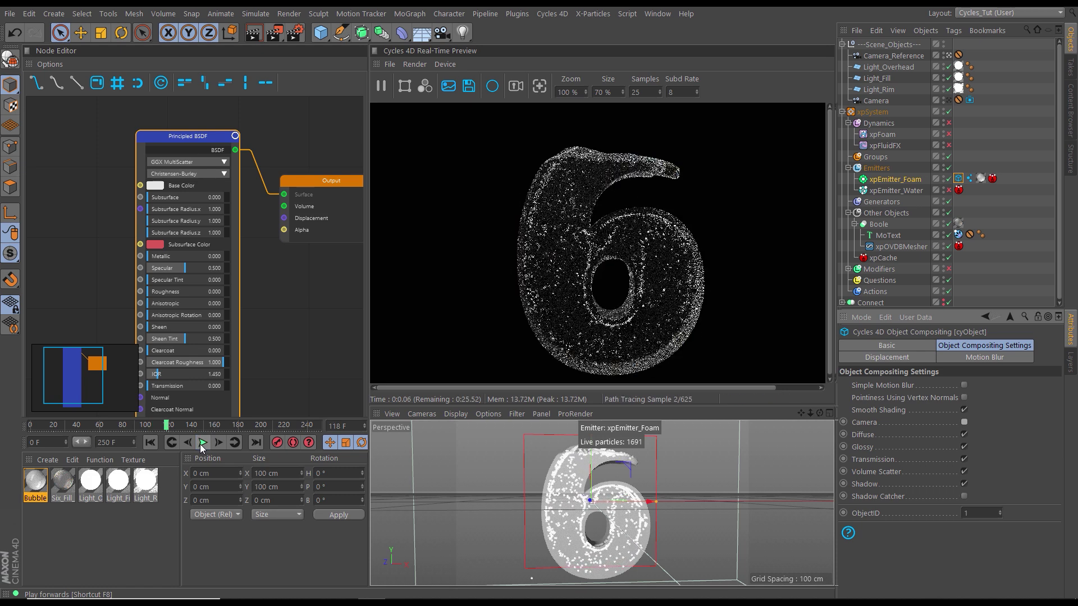
click(202, 443)
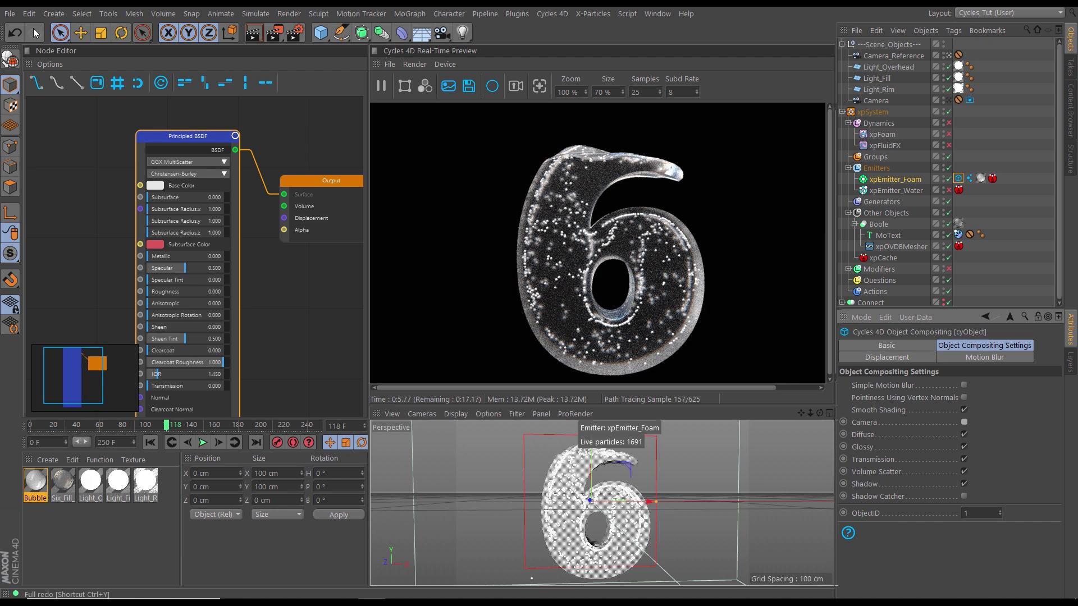
click(10, 17)
click(42, 149)
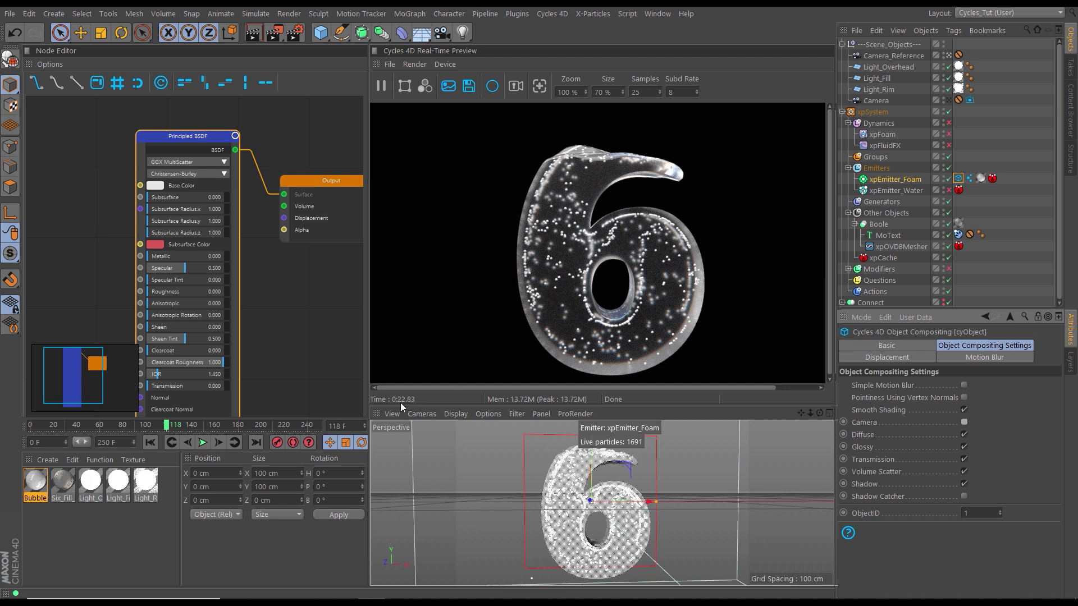
Step: Set the real-time preview's Samples to 30 and pause the preview once it has rendered
click(650, 93)
text(30)
key(Return)
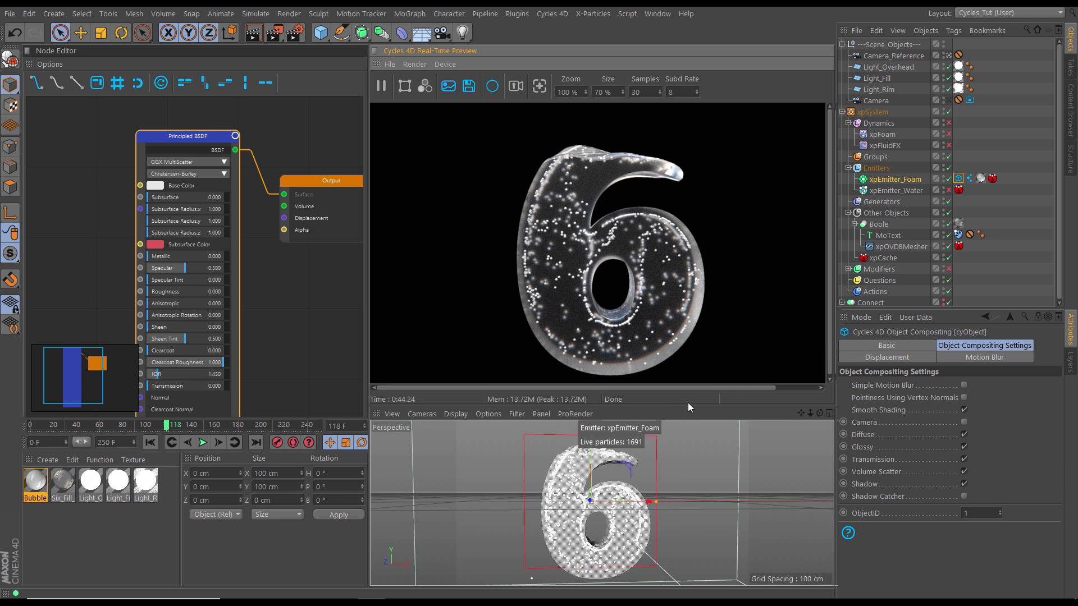
click(381, 85)
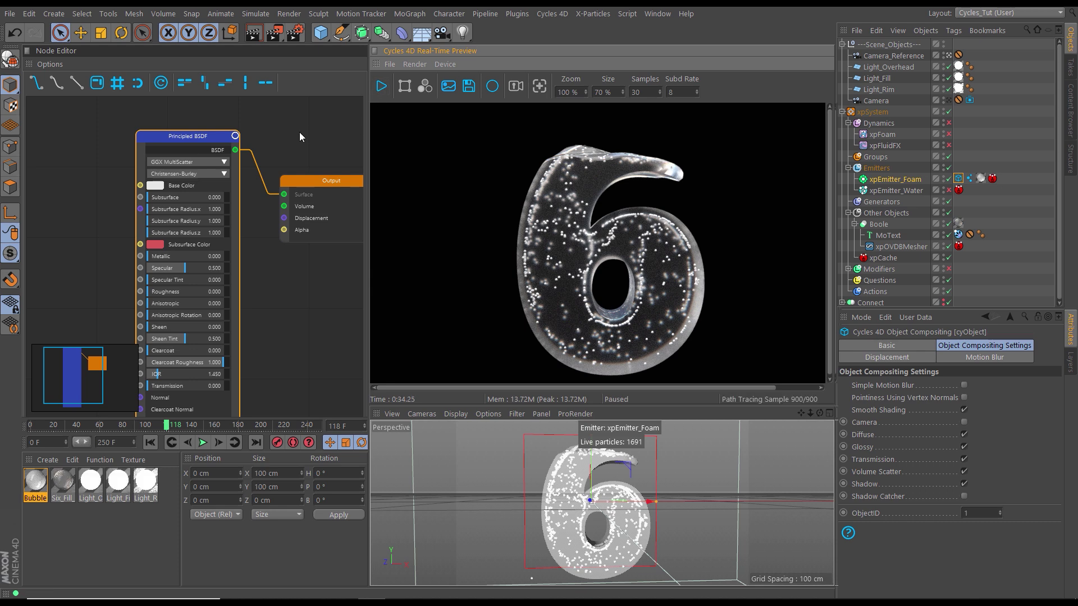
Step: Review the Integrator & Sampling, Light Paths & Ray Depth and Film groups in the Cycles 4D render settings
click(297, 33)
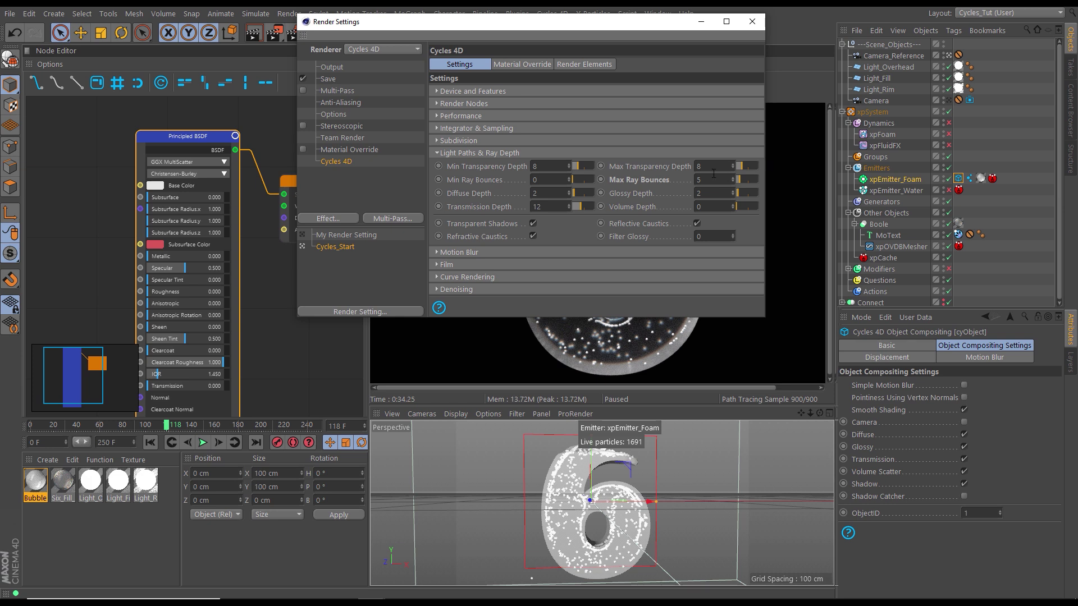
click(437, 151)
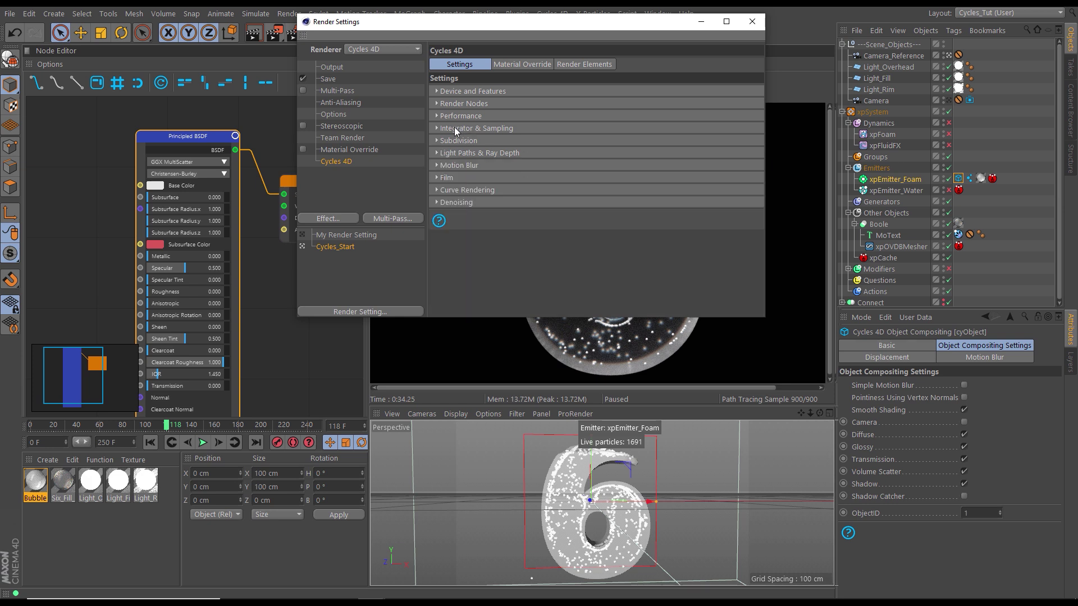
click(437, 128)
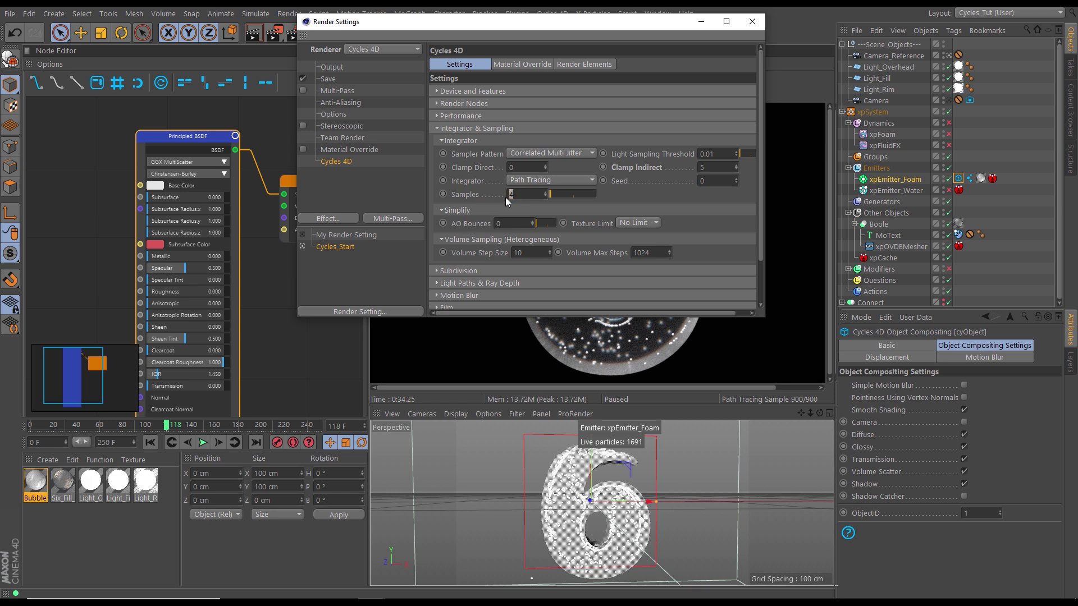
key(Return)
click(437, 128)
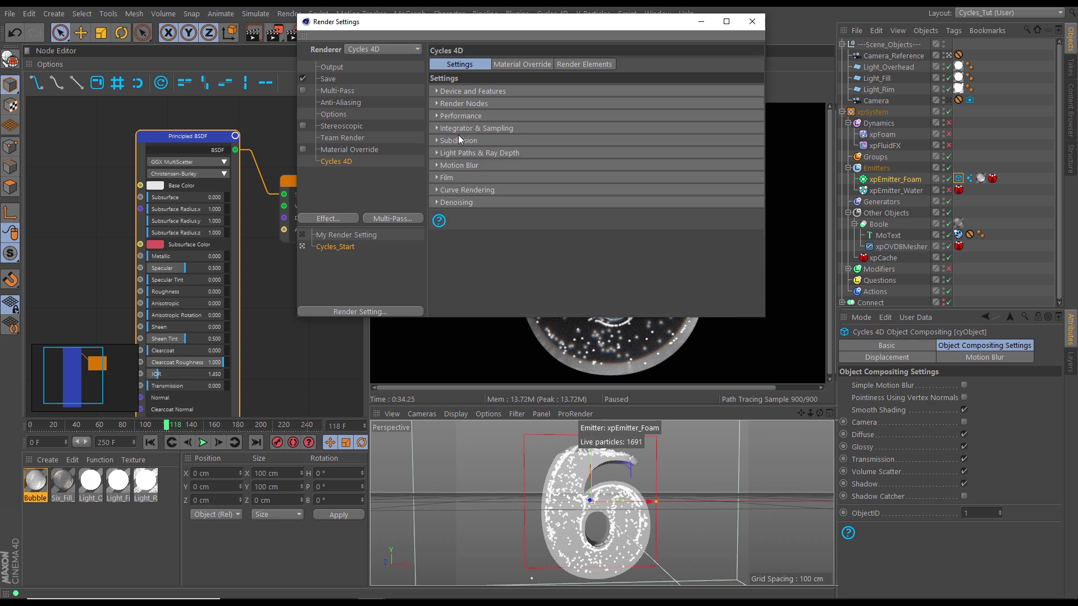
click(438, 153)
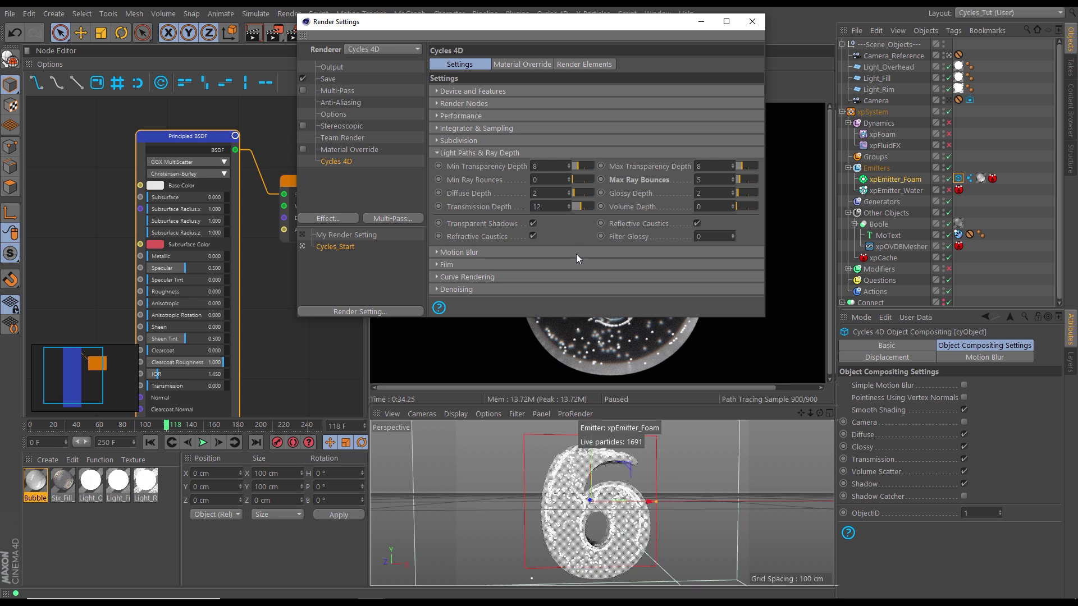
click(437, 152)
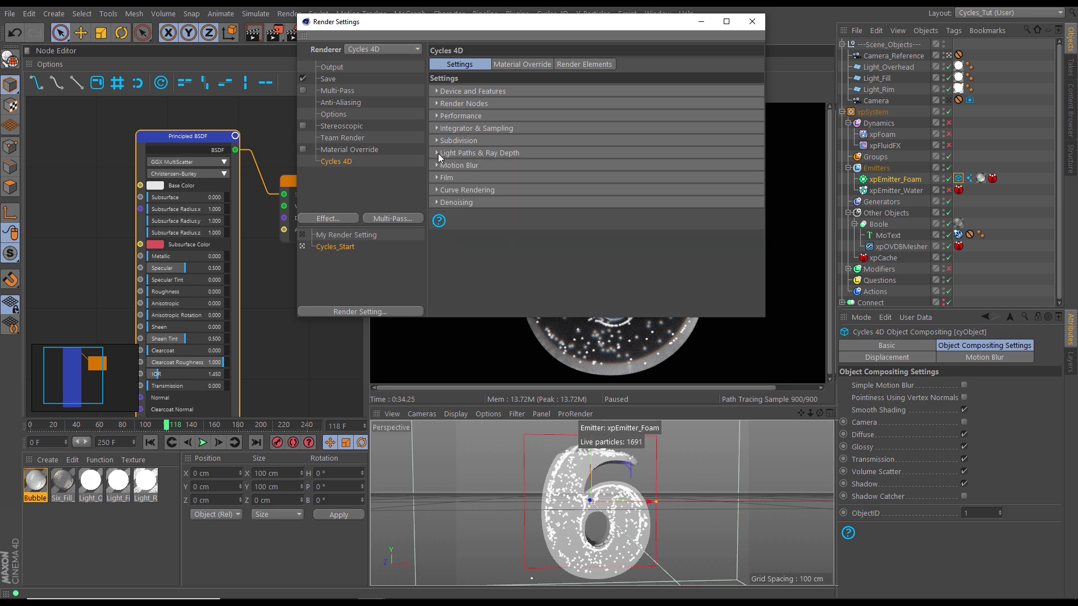
click(441, 178)
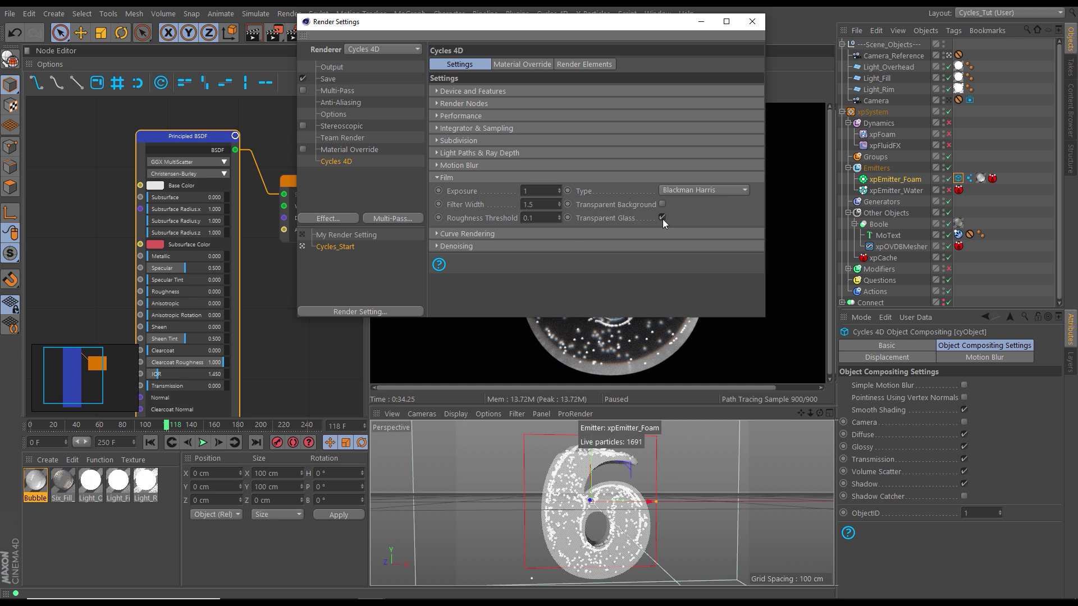
click(437, 177)
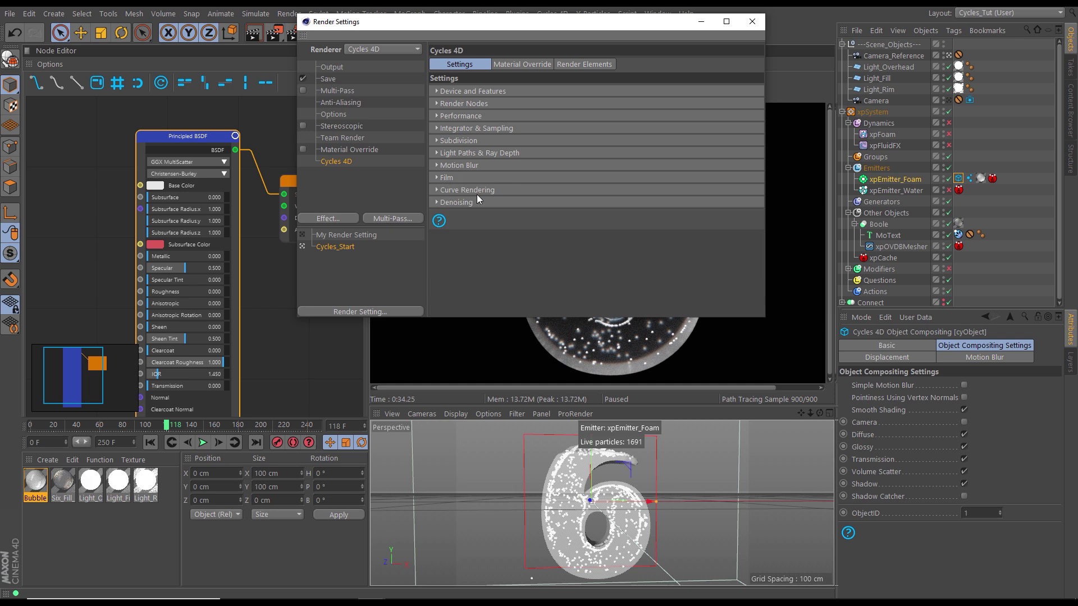
drag(519, 25, 451, 139)
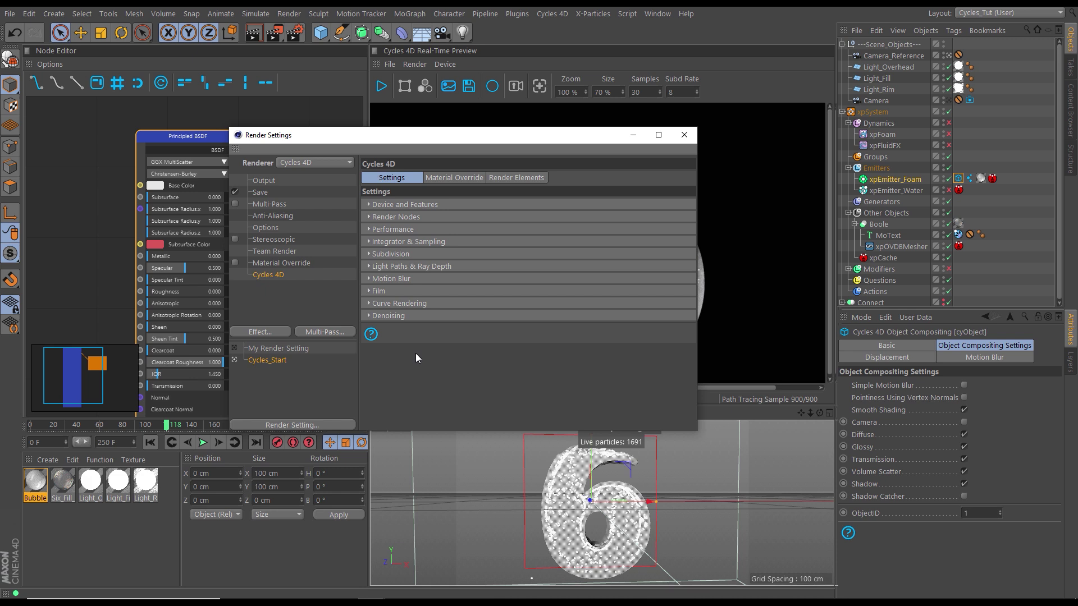
drag(523, 153, 478, 130)
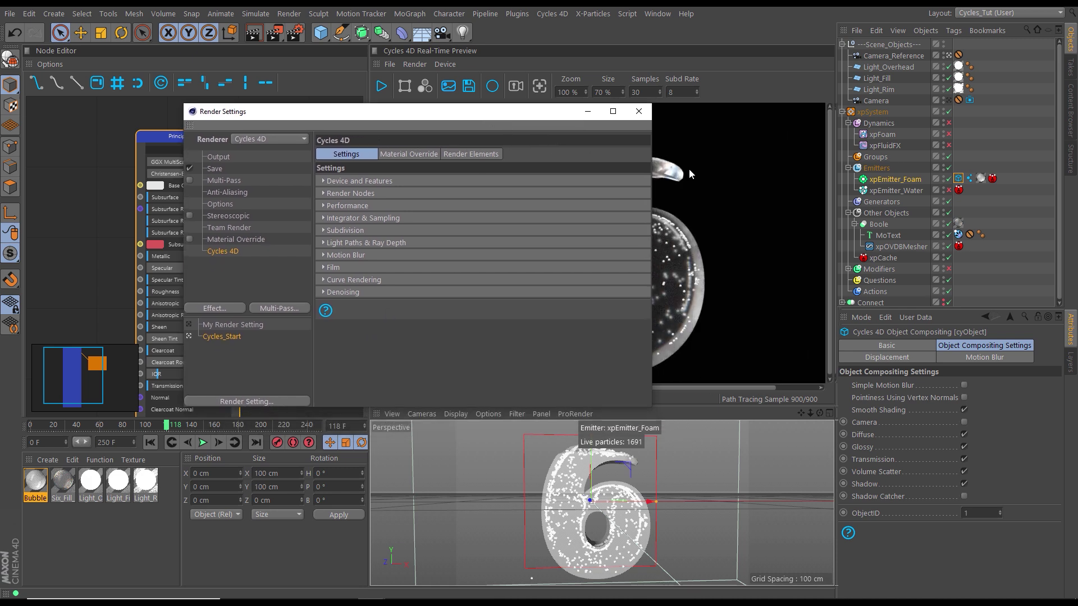
click(639, 114)
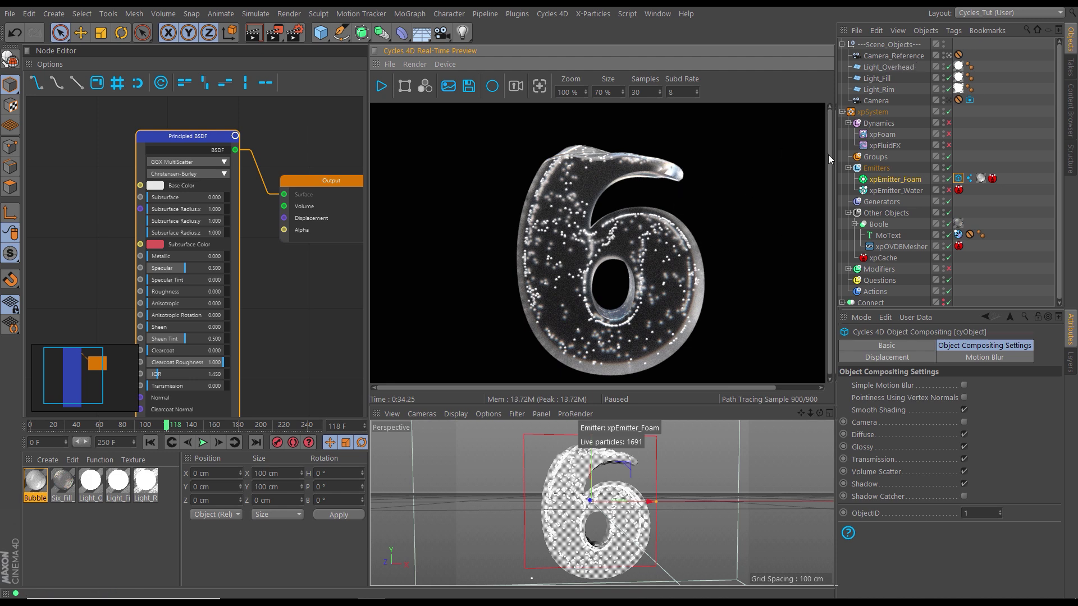
Step: Look through the Camera object and set the render output's Frame Range to Manual
click(949, 101)
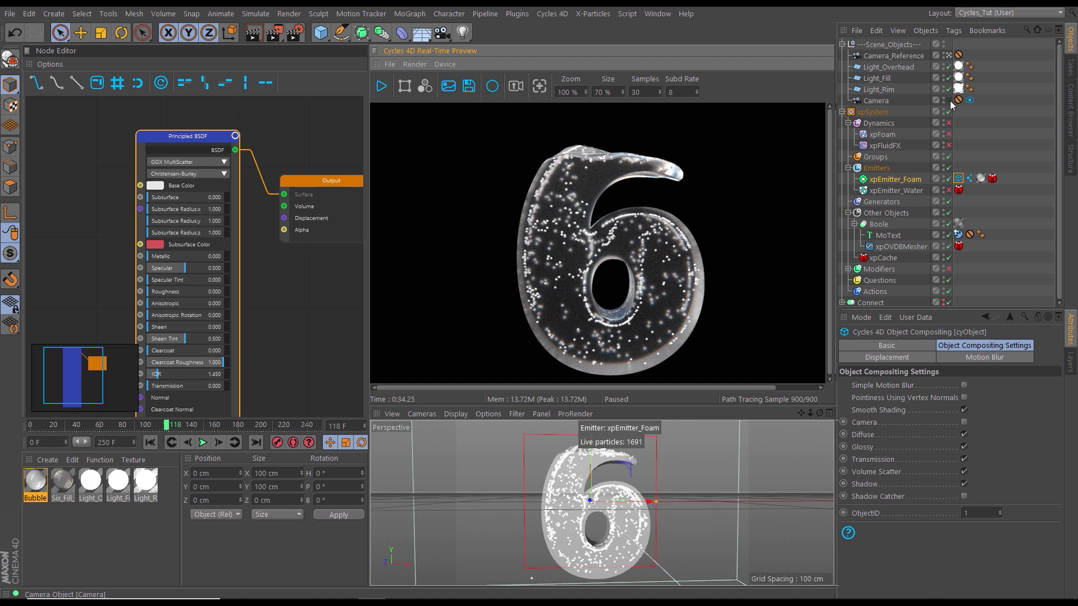
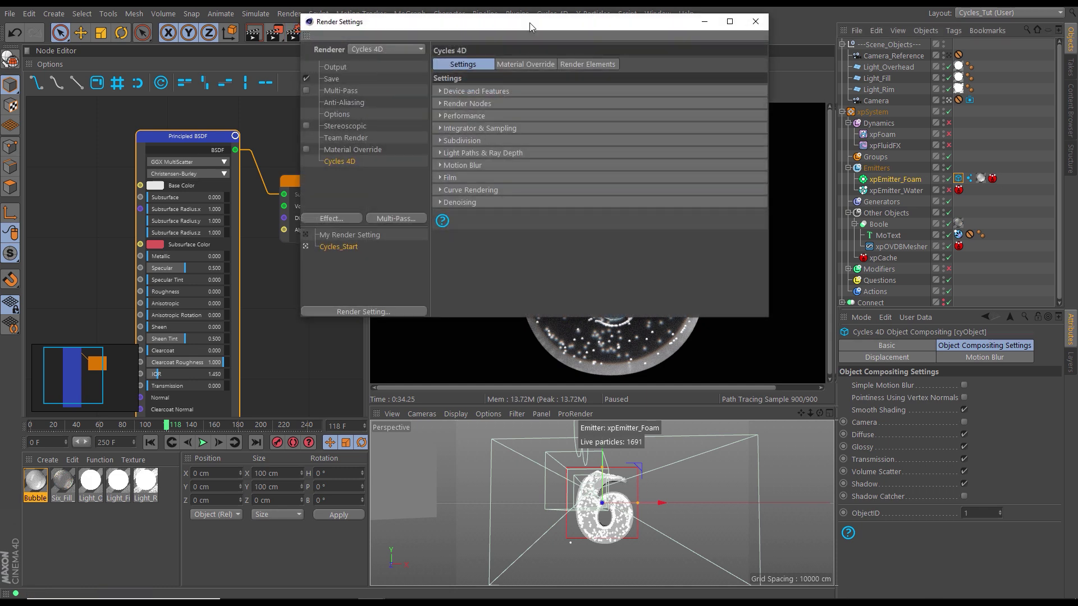
click(330, 119)
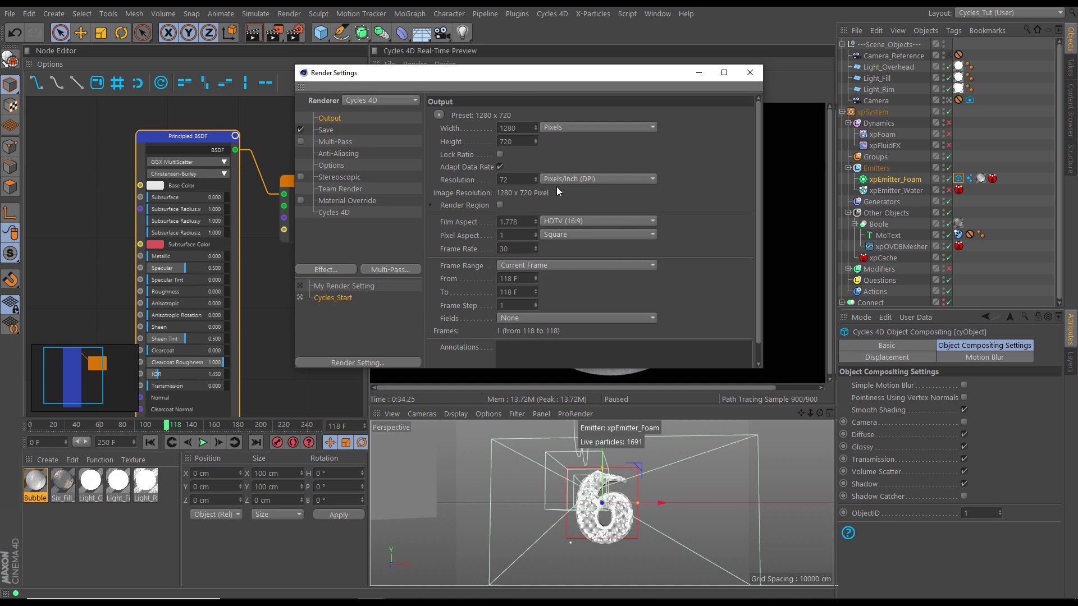
drag(568, 78, 800, 64)
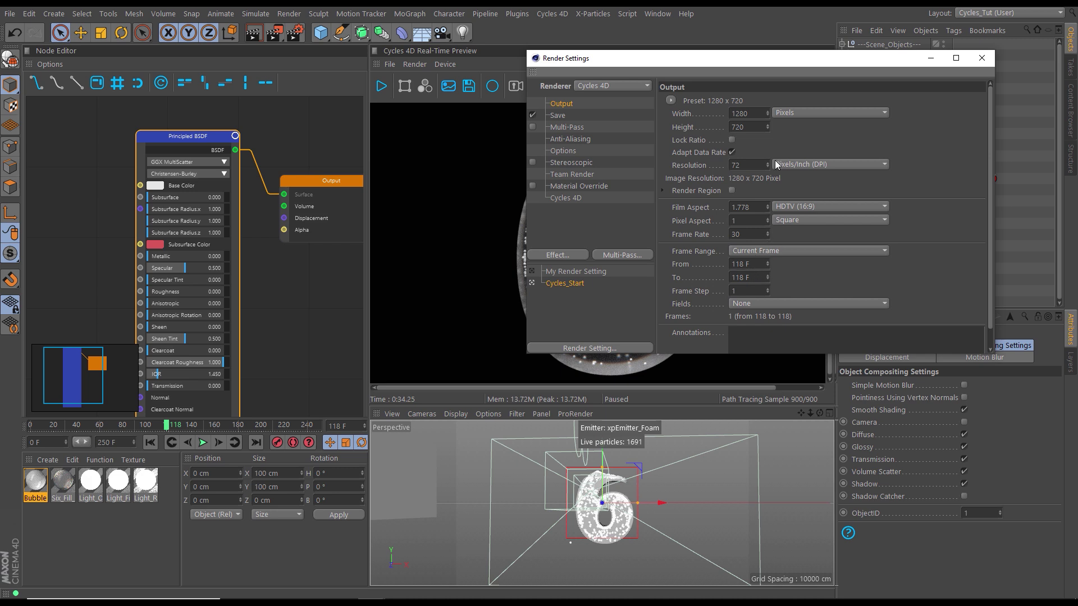
click(769, 250)
click(767, 262)
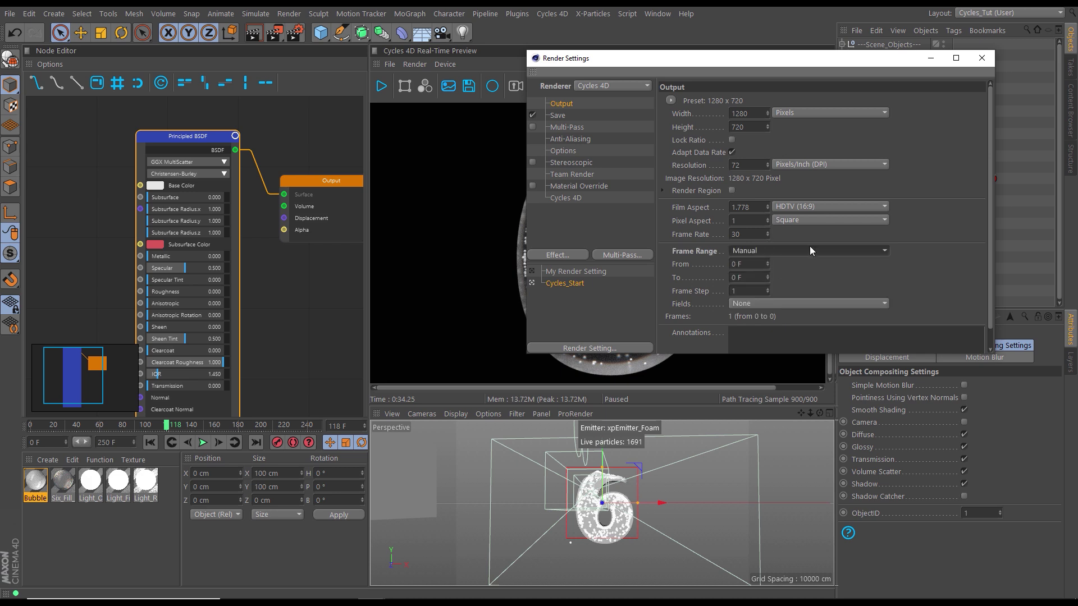
drag(783, 71, 300, 35)
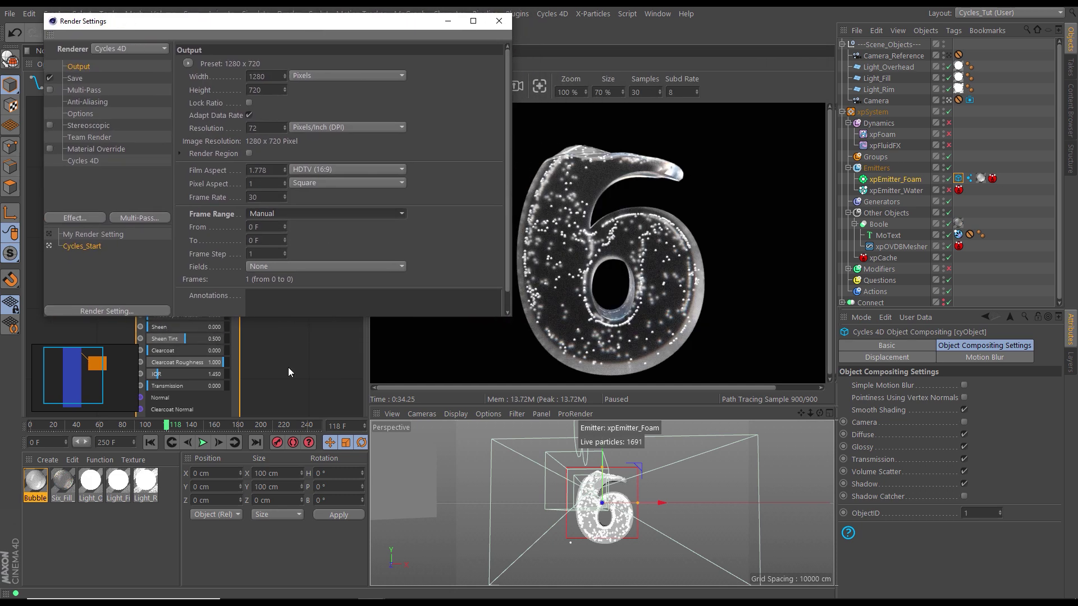
Step: Scrub the timeline to frame 175 in an enlarged viewport and set the render range's end to frame 175
drag(176, 427, 217, 430)
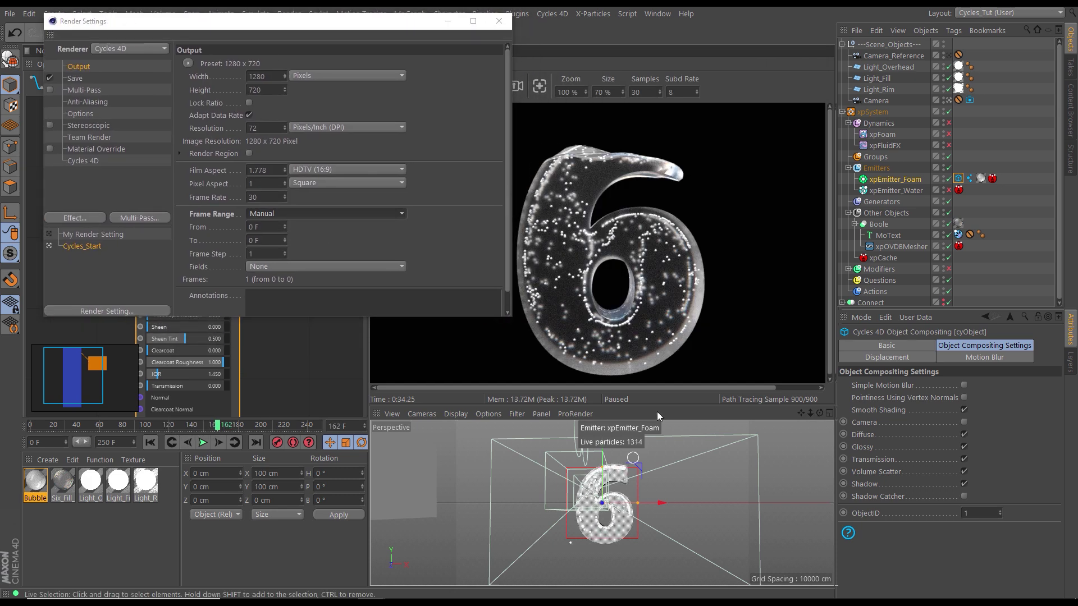
drag(691, 405, 690, 266)
mouse_move(219, 430)
mouse_down()
mouse_move(193, 430)
mouse_move(230, 429)
mouse_up()
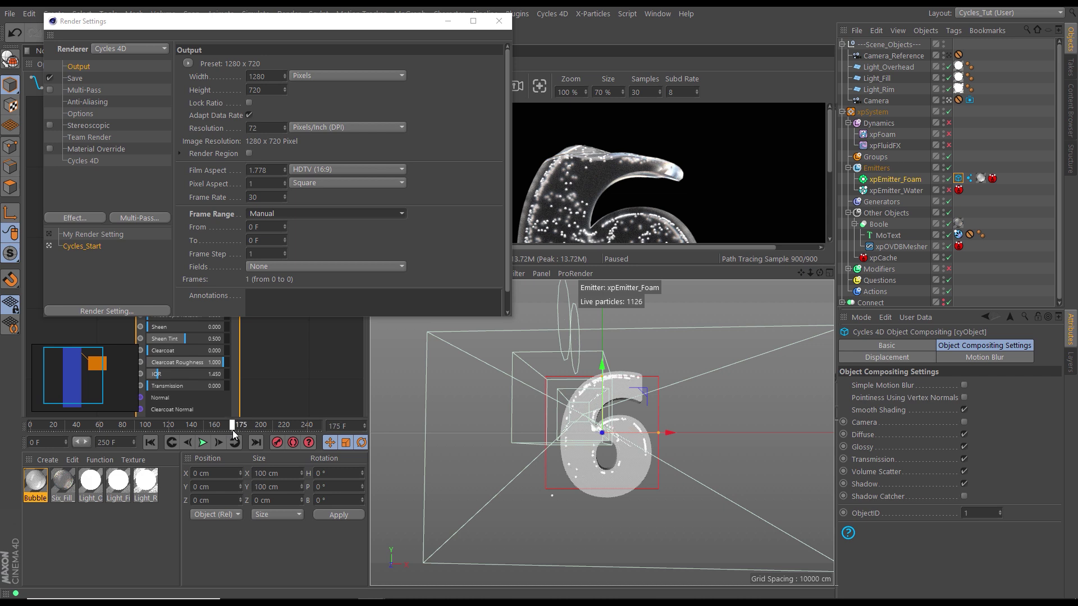
drag(411, 24, 608, 108)
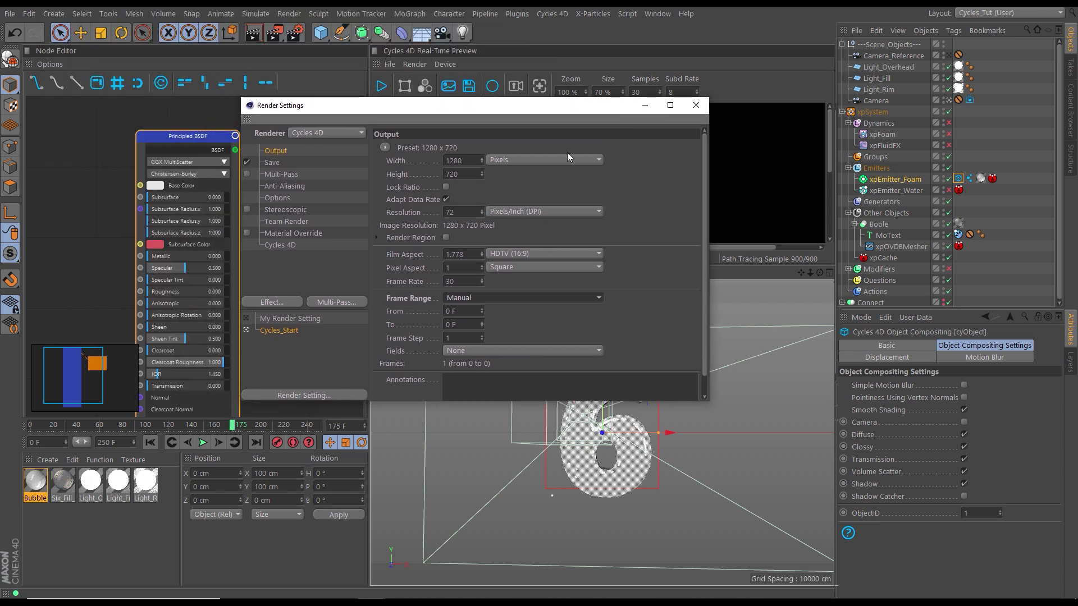
click(452, 325)
text(175)
key(Return)
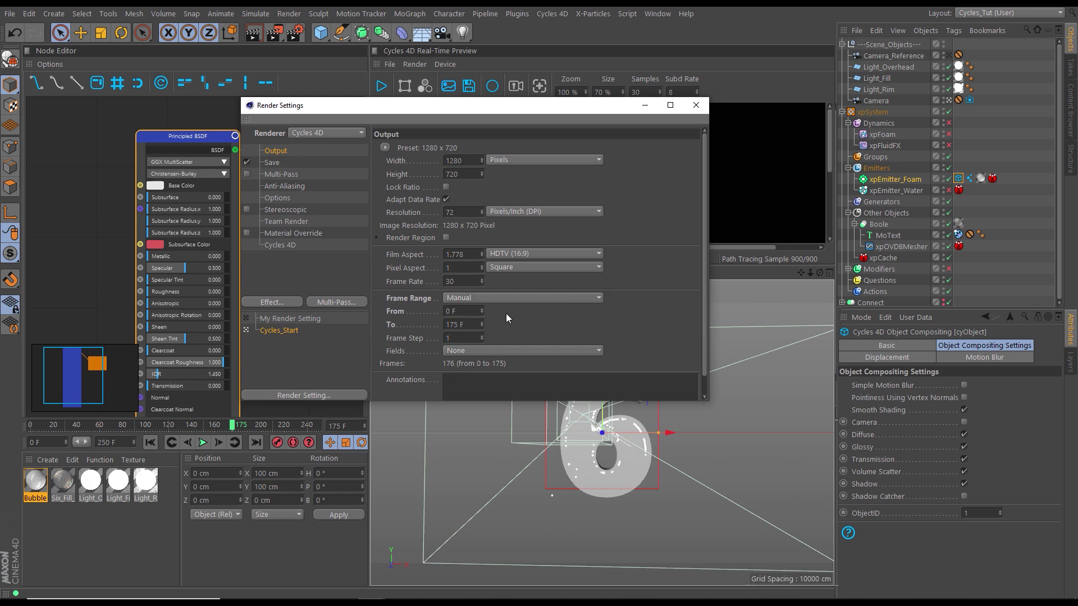
Step: Set the saved image format to OpenEXR with a depth of 16 Bit/Channel
click(272, 164)
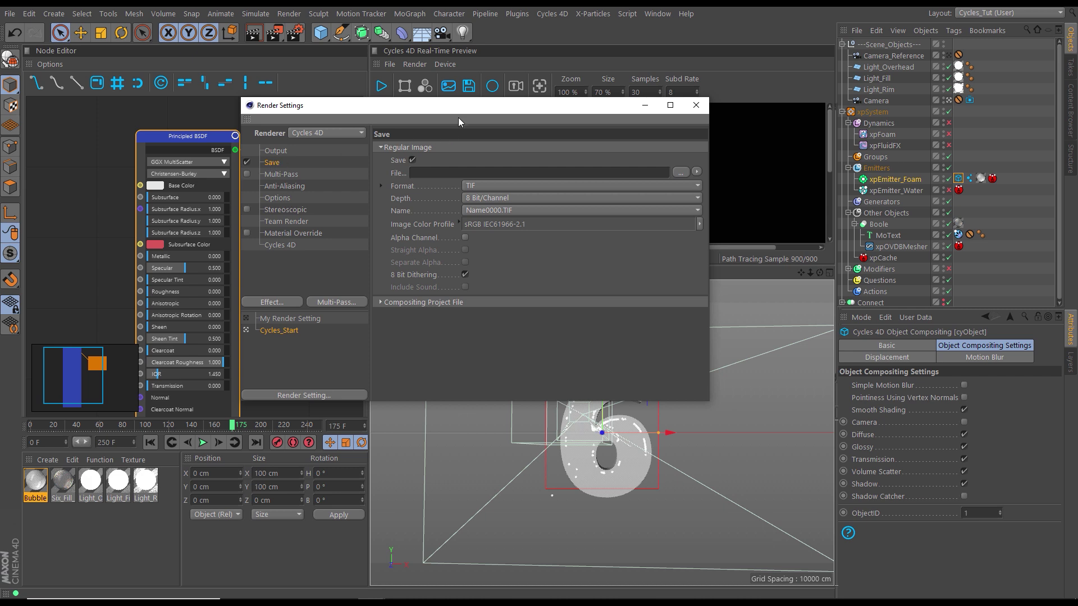
drag(458, 117, 446, 93)
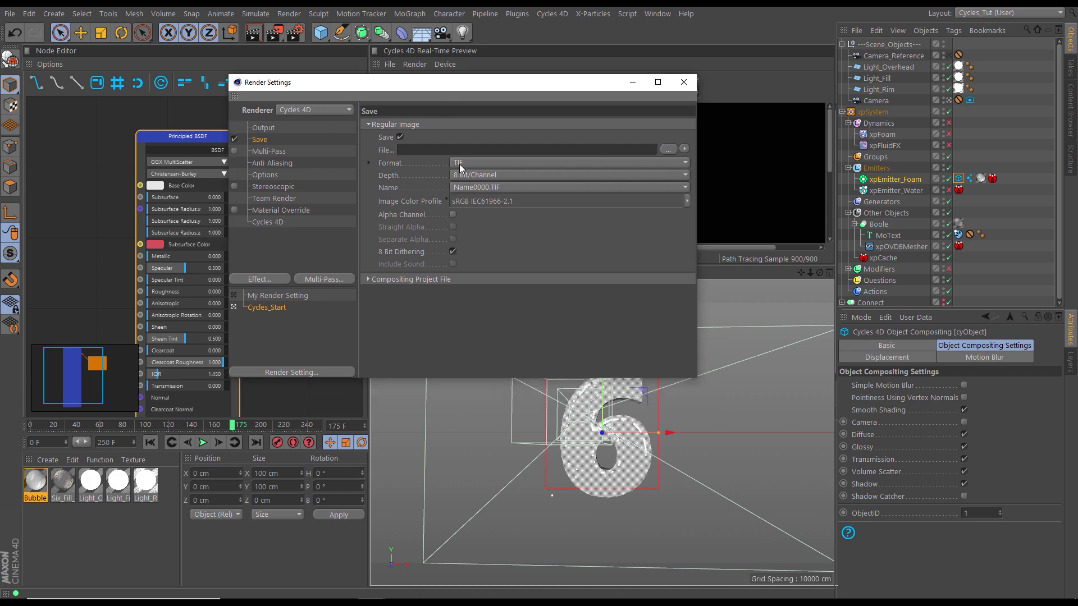
click(460, 167)
click(471, 271)
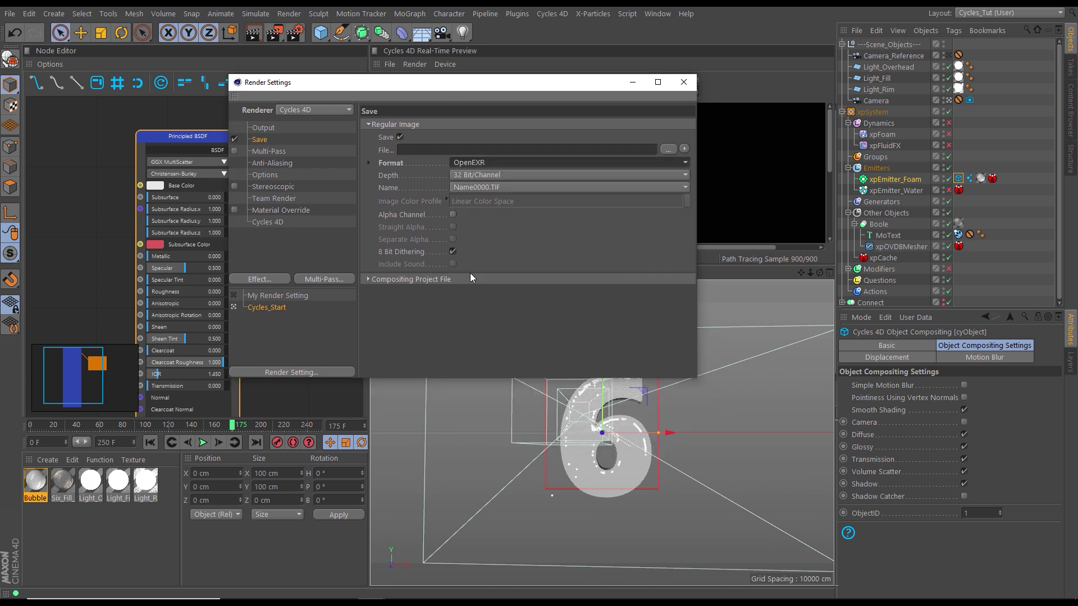
click(473, 179)
click(475, 194)
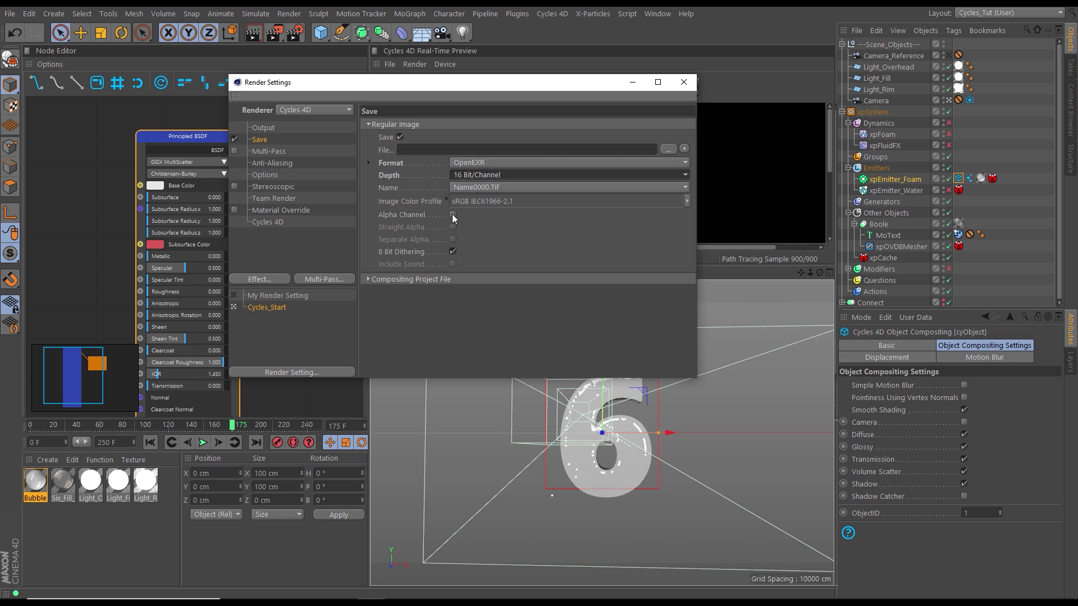
Step: Enable the Alpha Channel for the saved image and create a folder named Render inside XP_Countdown_6_fill for the output
click(452, 214)
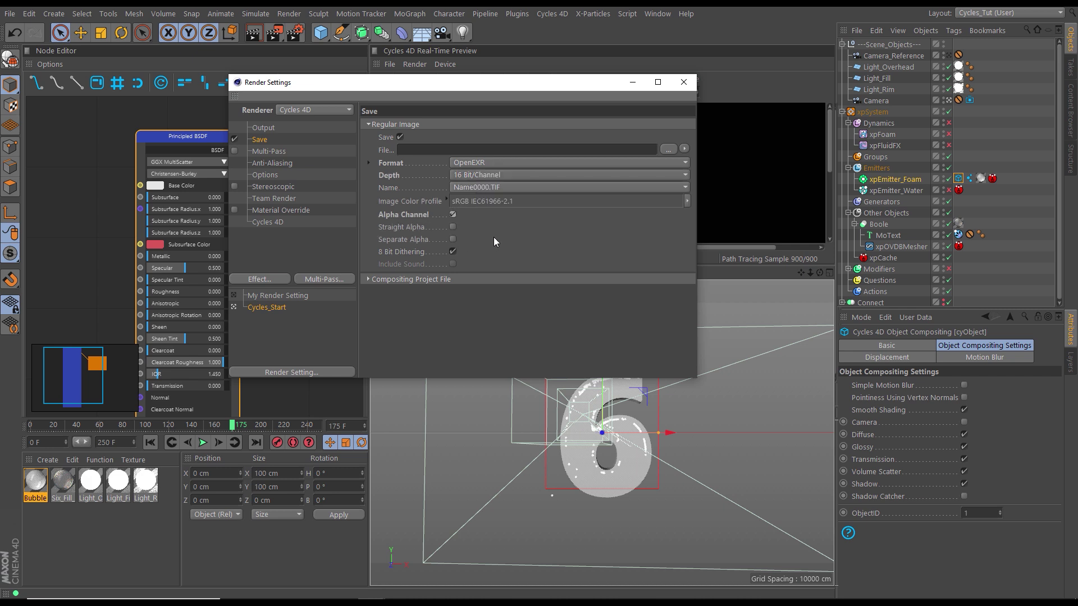
click(669, 149)
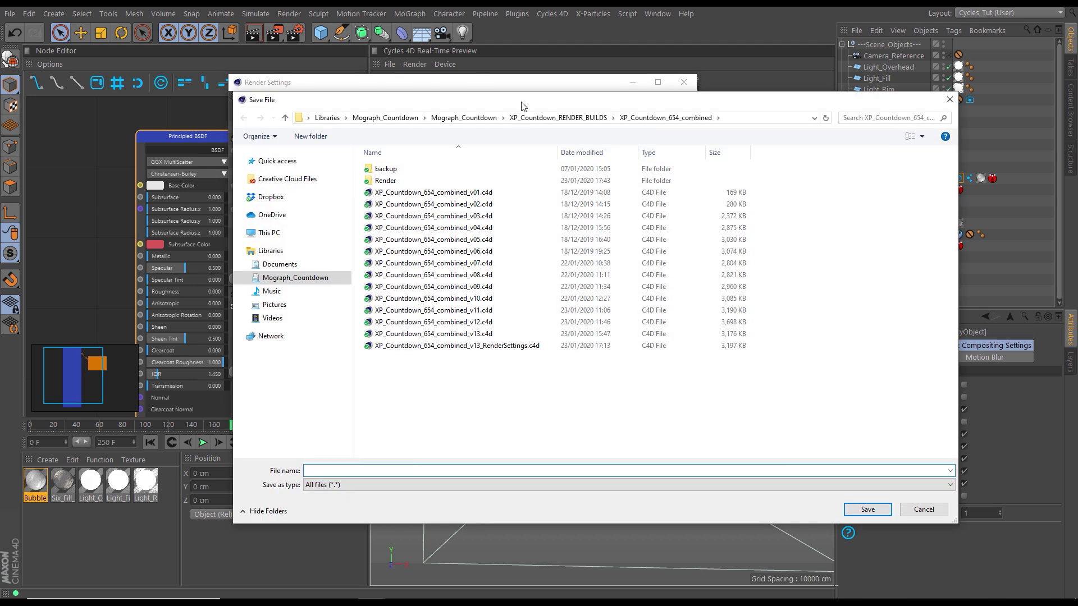
drag(522, 105, 438, 73)
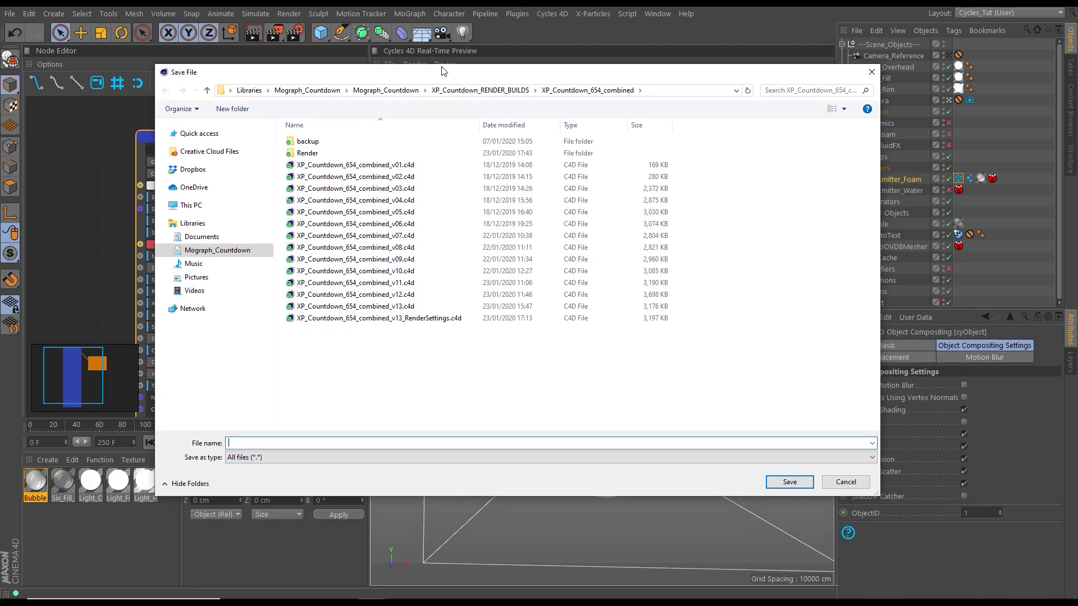
click(497, 85)
double_click(337, 138)
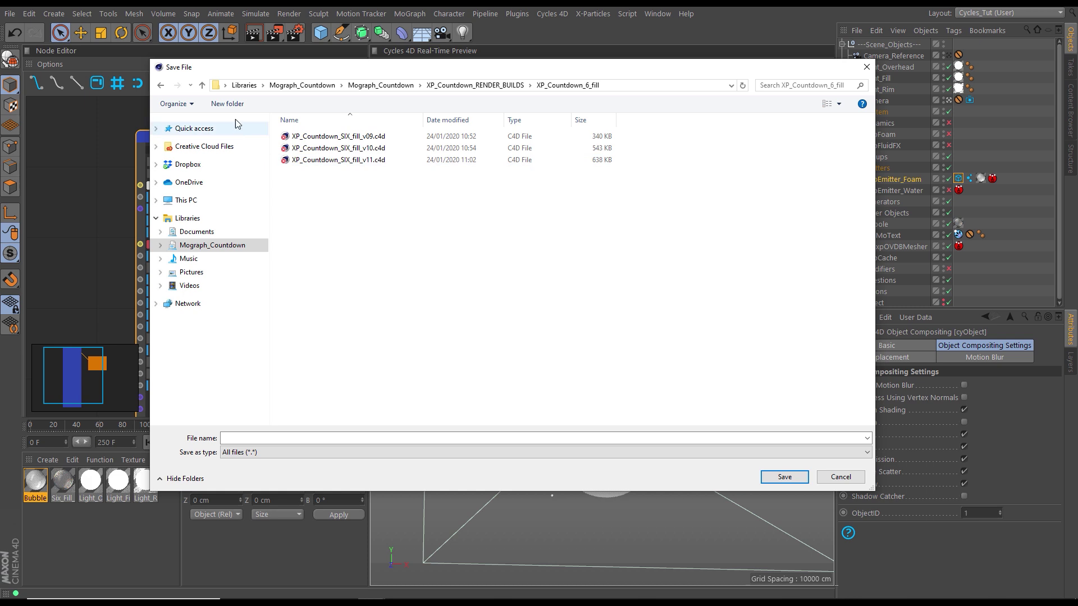
click(227, 104)
text(Render)
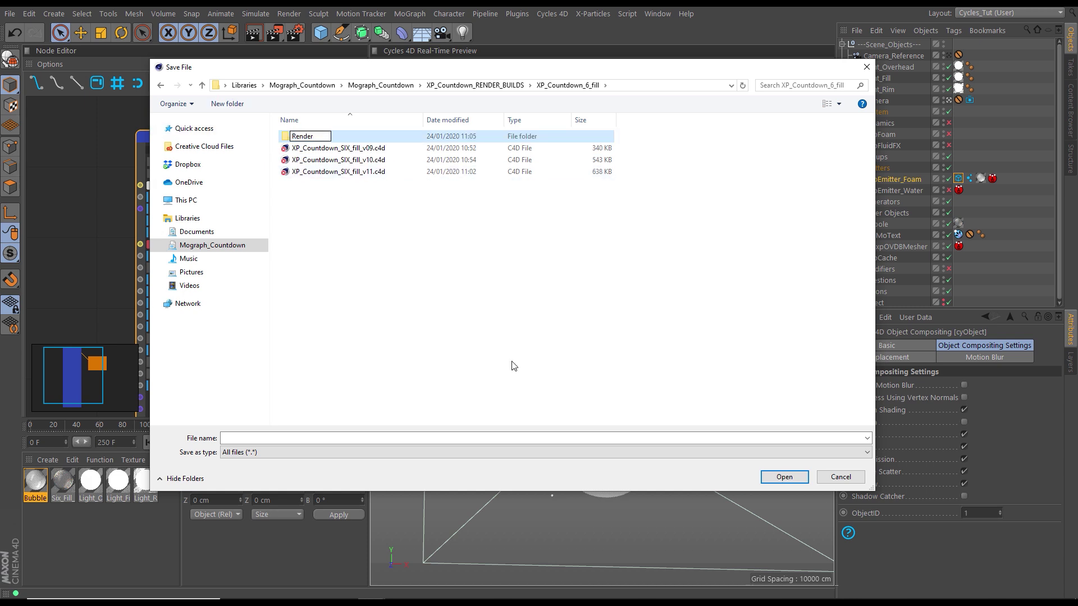
key(Return)
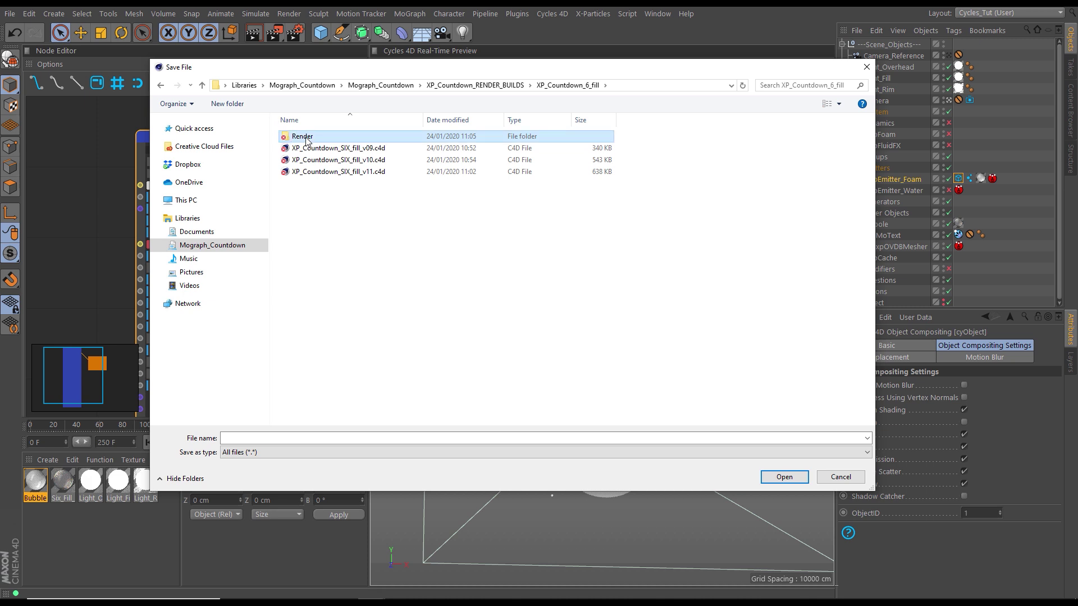
Step: Set the render's save file to XP_Countdown_SIX_fill_v11, without the .c4d extension, in the Render folder and close the render settings
double_click(306, 140)
click(162, 85)
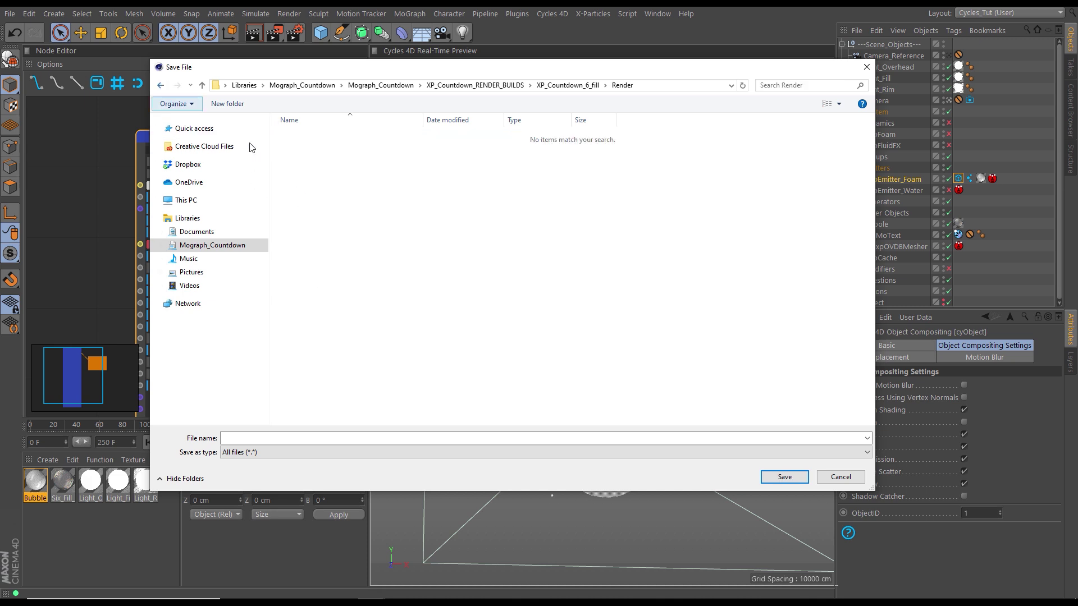
click(339, 172)
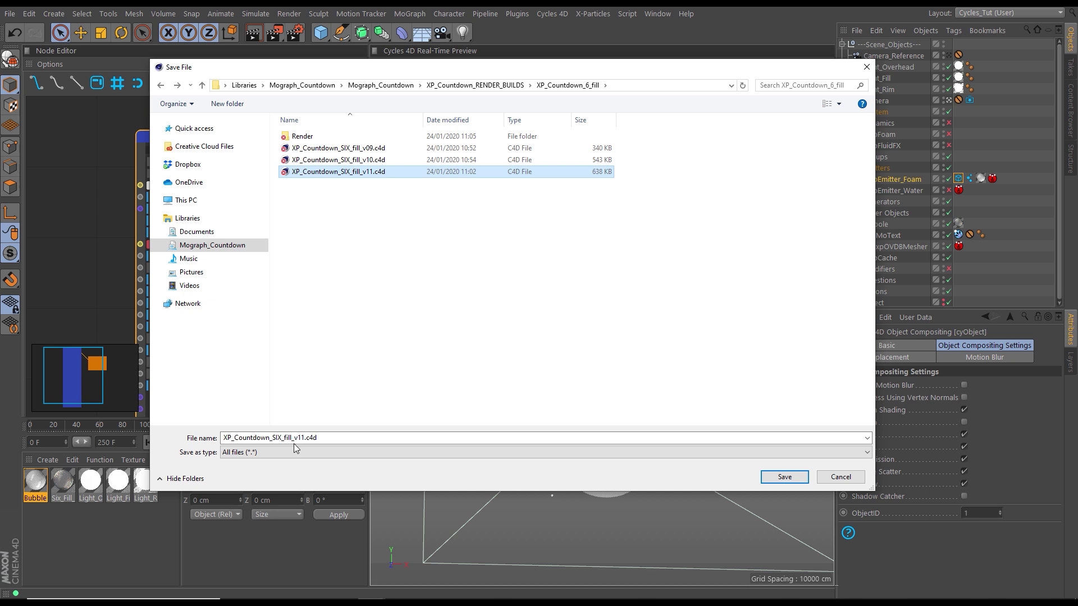
double_click(308, 138)
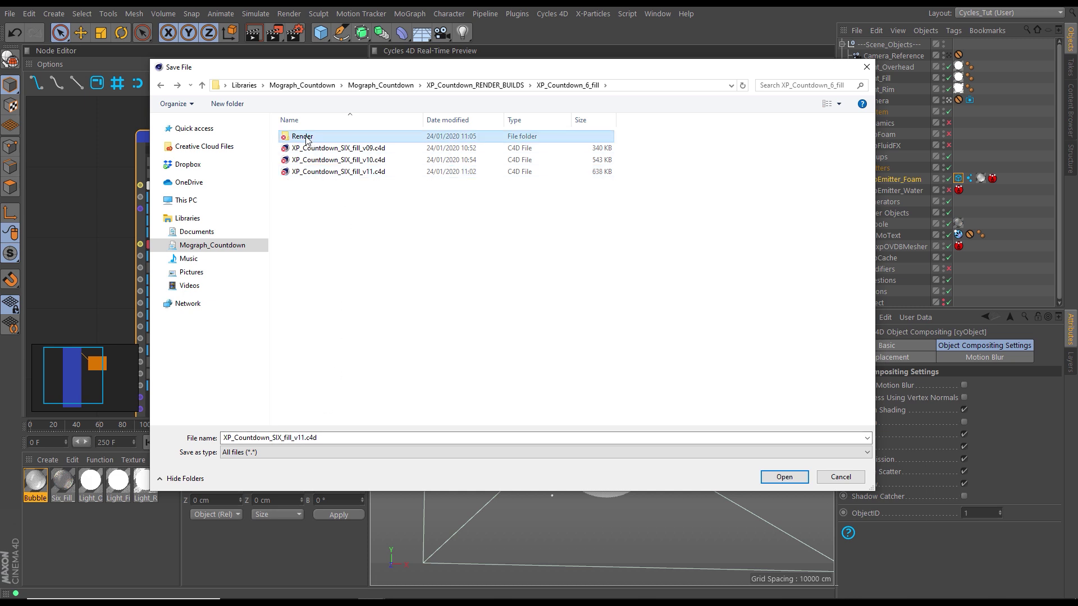
click(328, 438)
double_click(328, 437)
click(328, 438)
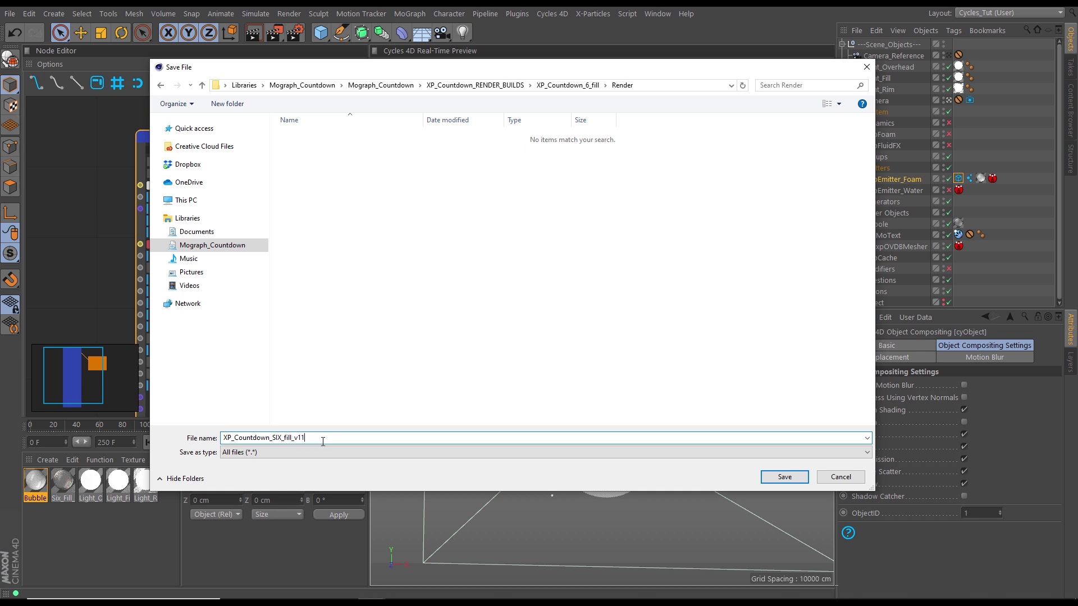
click(770, 478)
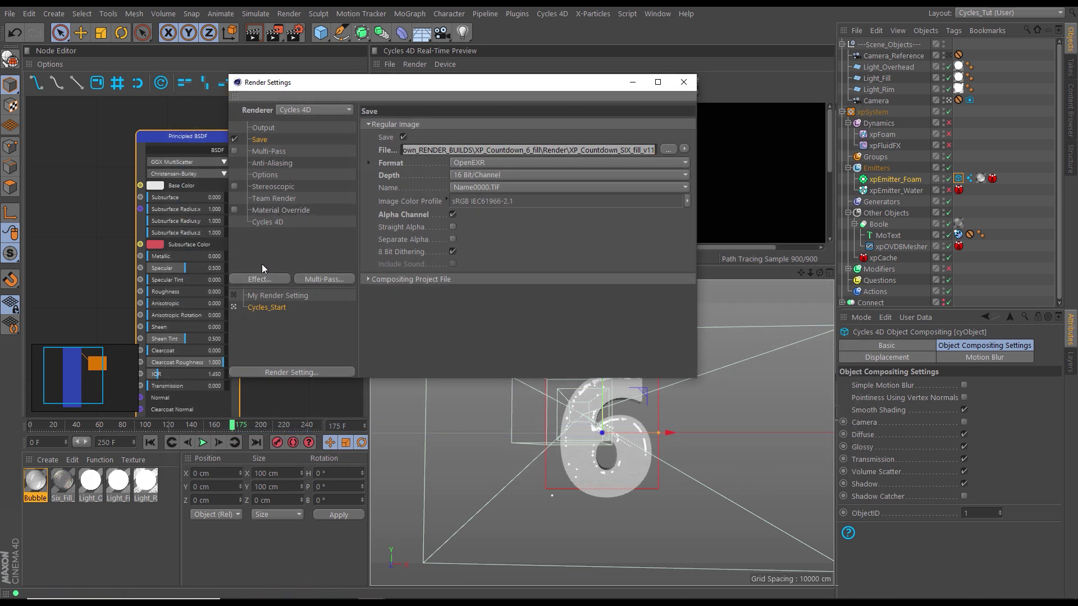
click(683, 82)
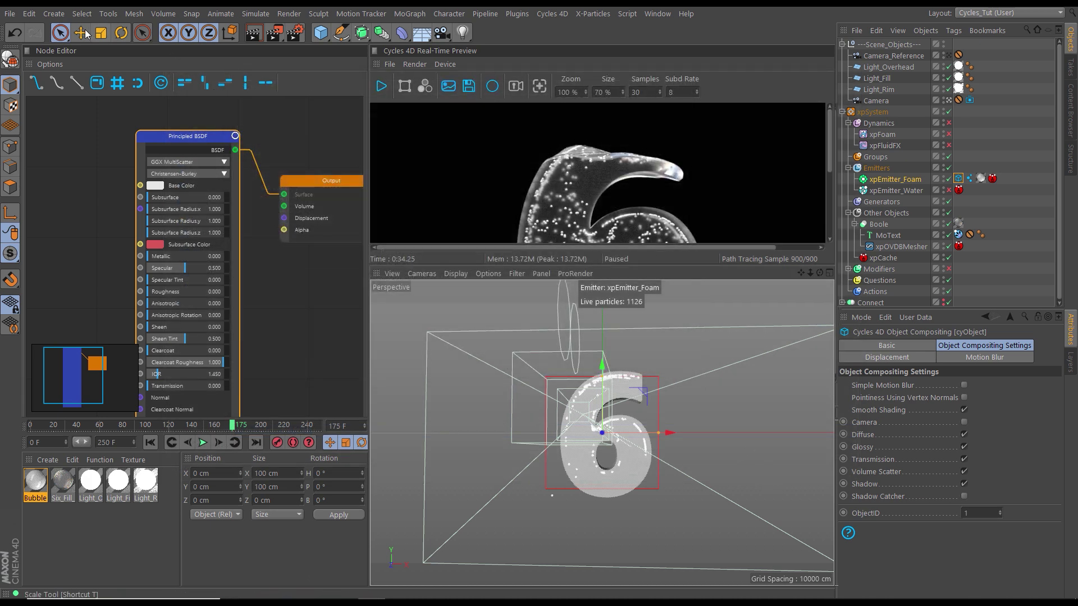
Step: Save the project under the new name XP_Countdown_SIX_fill_v11_RenderSettings in the XP_Countdown_6_fill folder
click(10, 14)
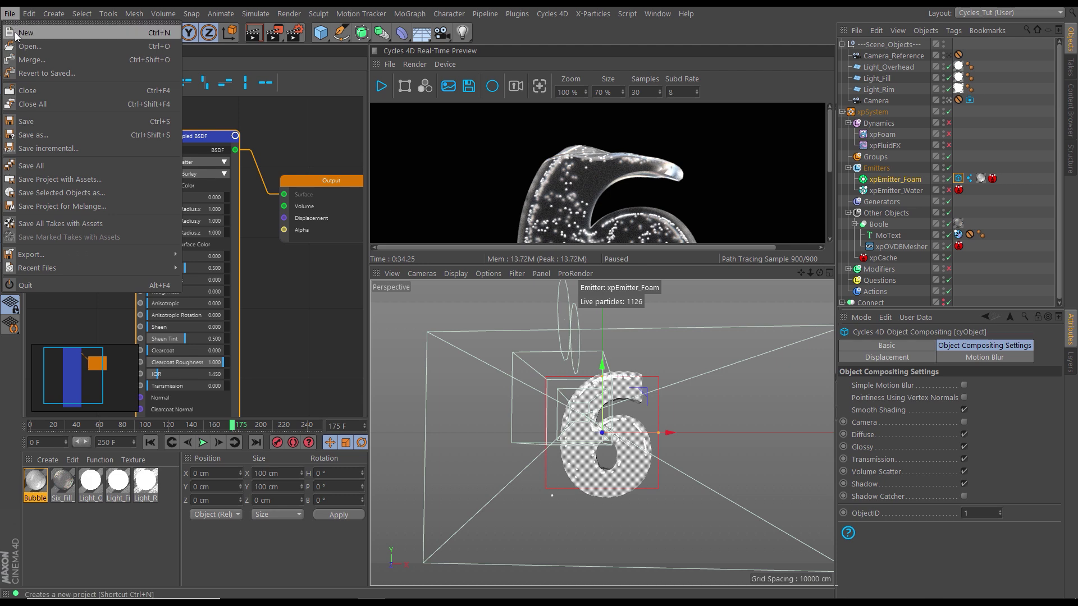
click(32, 135)
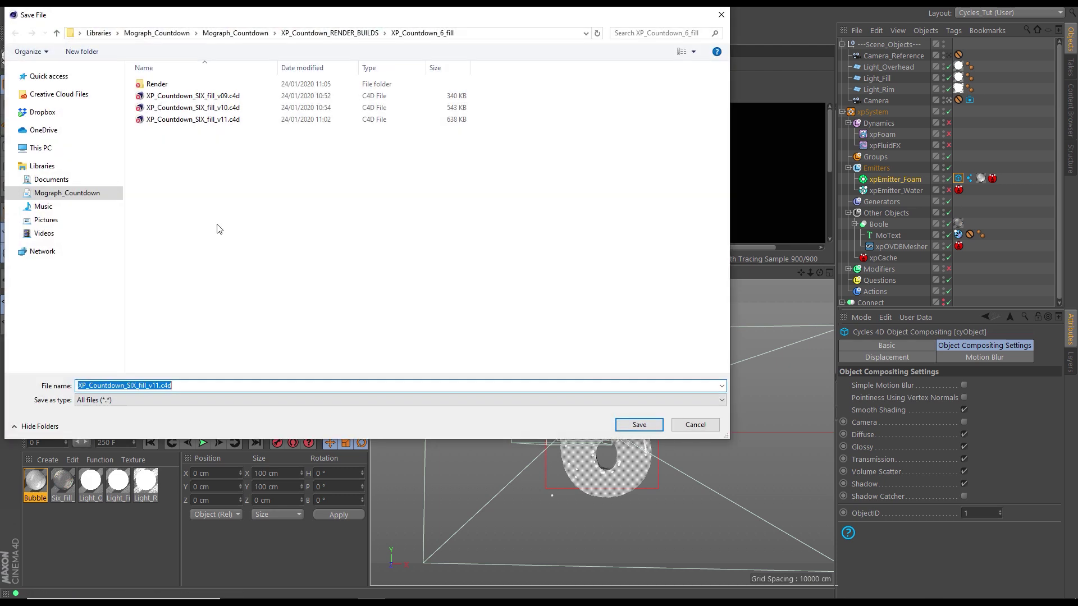
click(182, 385)
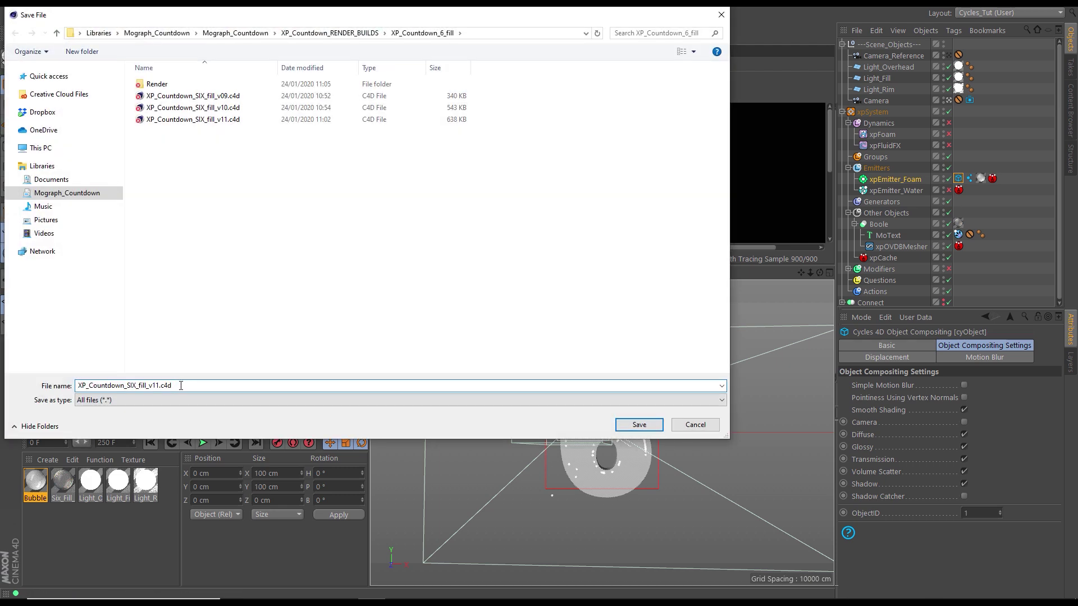
key(BackSpace)
key(BackSpace)
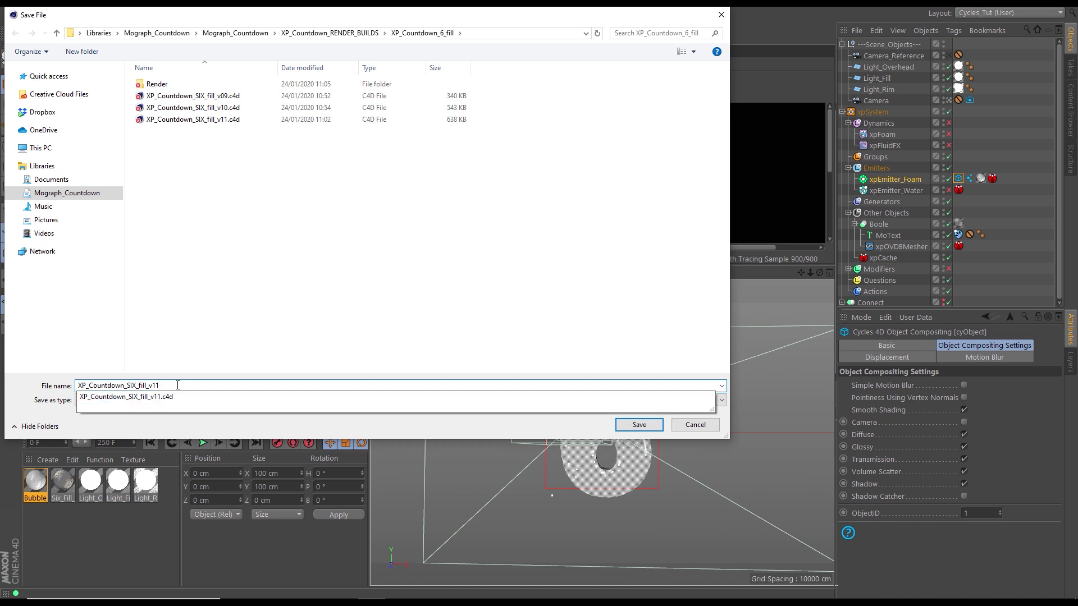
text(_RenderS)
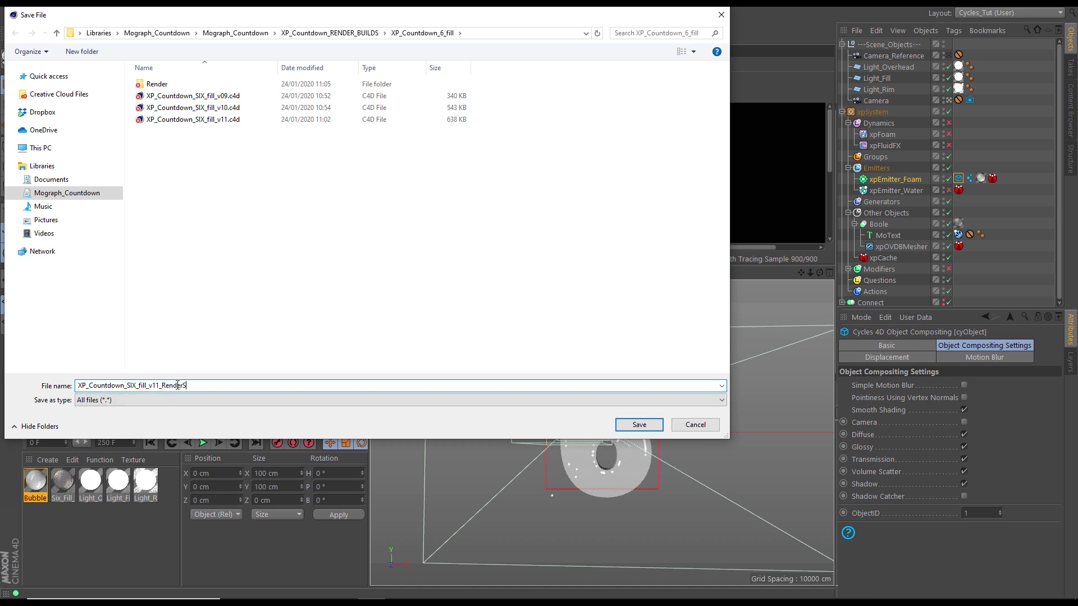
text(ettings)
click(638, 424)
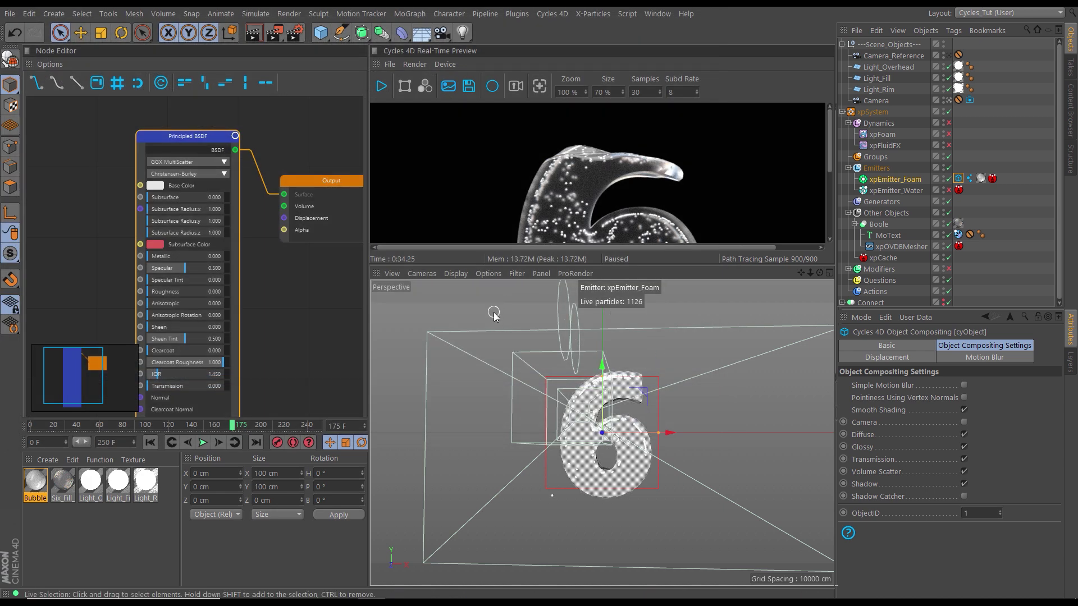
Step: Render the frame range to the Picture Viewer, maximize the viewer and widen its History area to show the render times
click(275, 34)
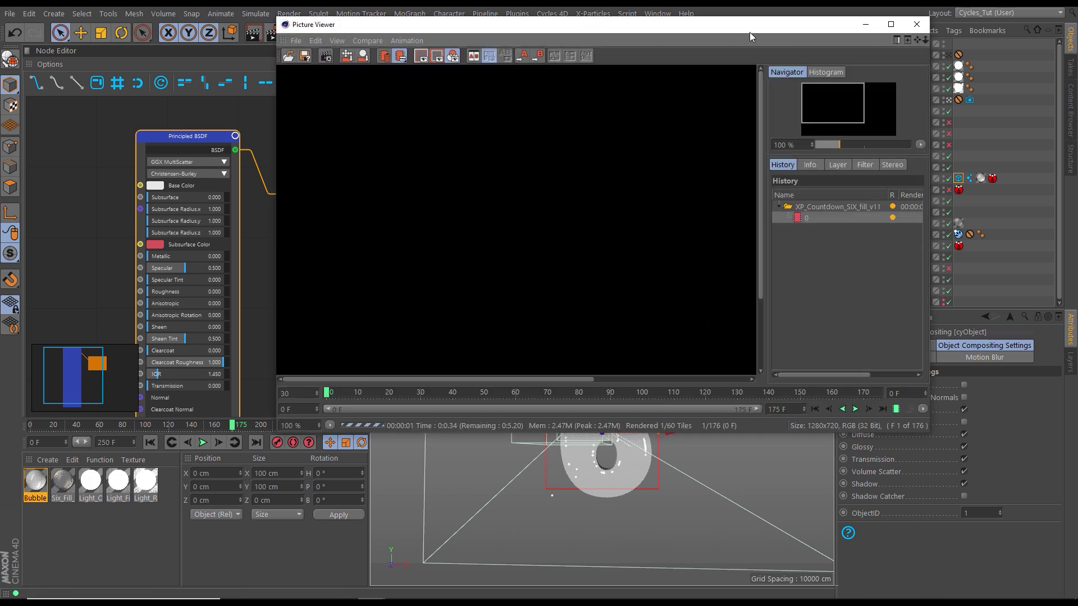
drag(729, 26, 618, 52)
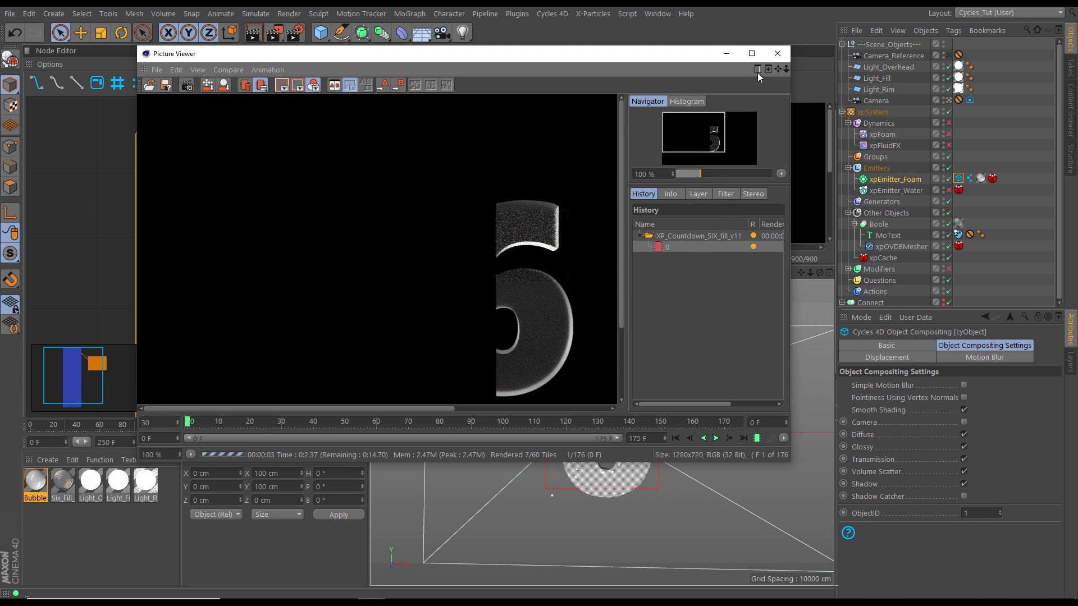
double_click(756, 55)
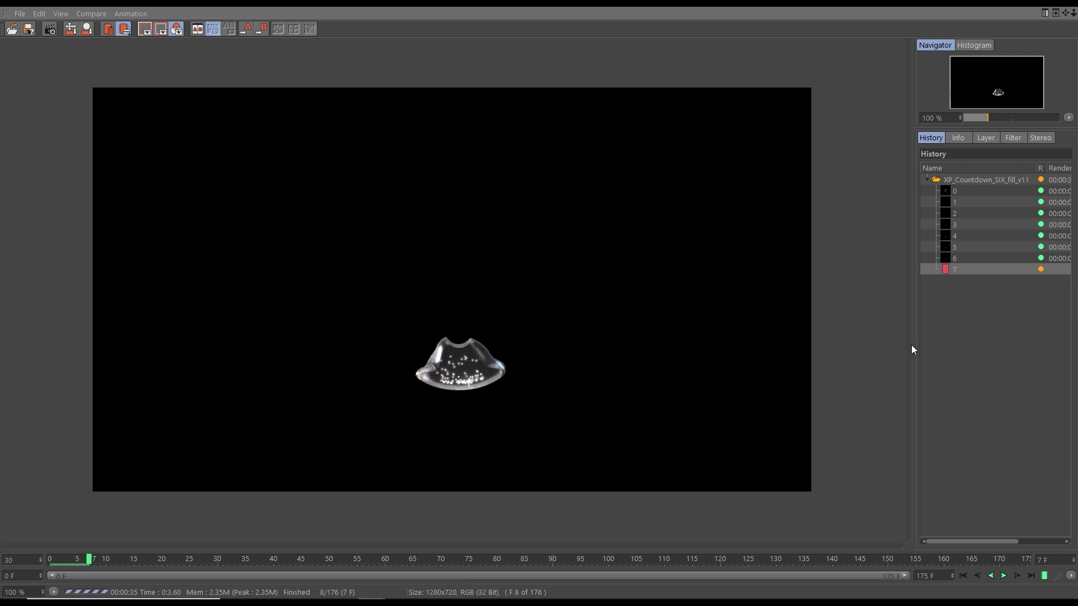
drag(914, 344, 851, 354)
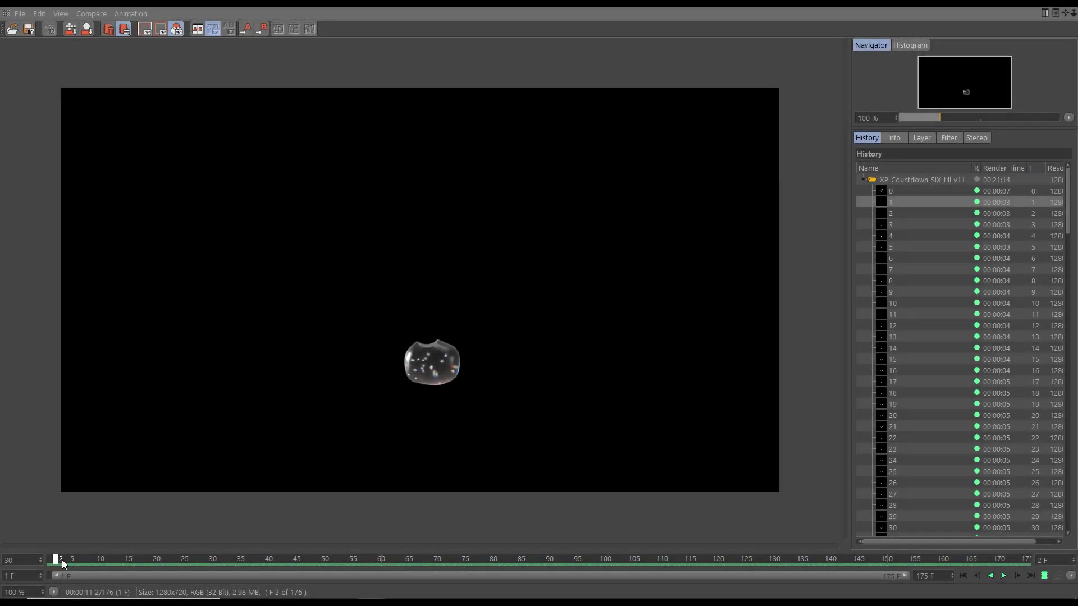
Step: Scrub and play back the rendered frames in the Picture Viewer to review the number six filling with liquid and foam
drag(62, 560, 377, 534)
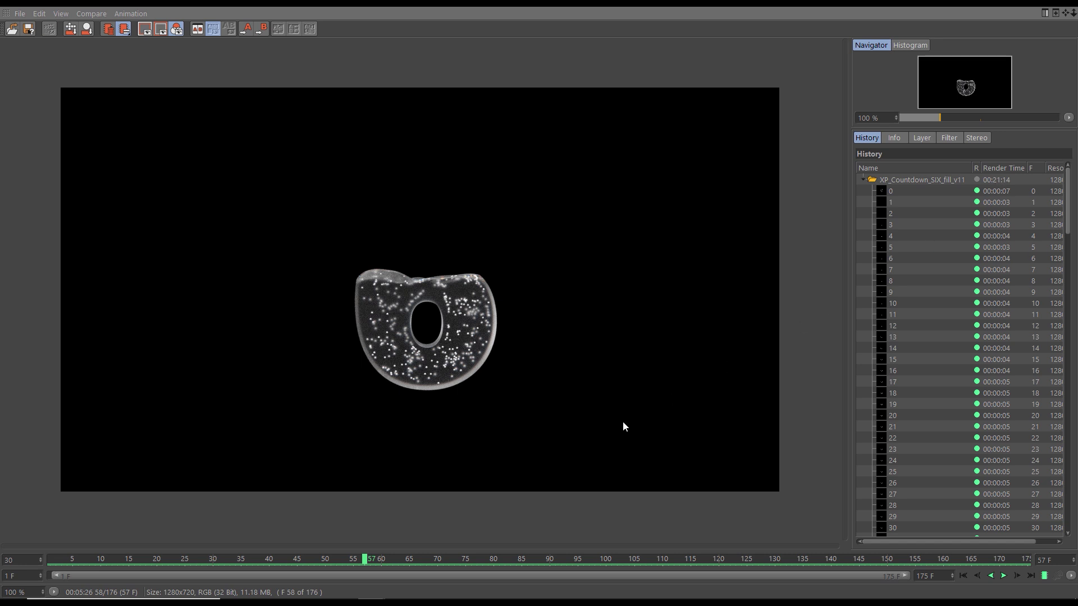
drag(371, 557, 32, 552)
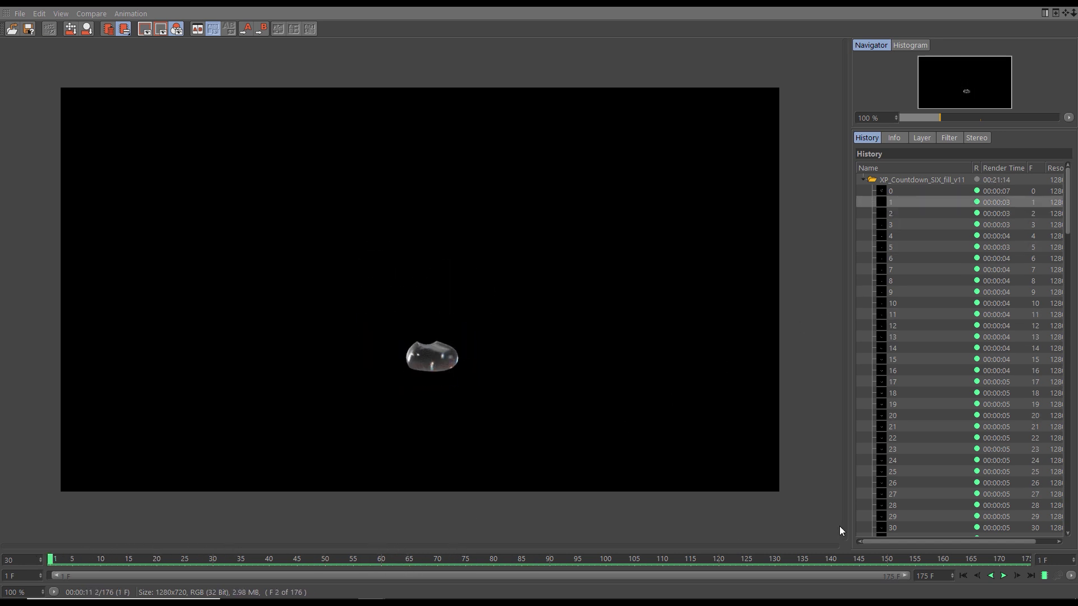
click(1043, 576)
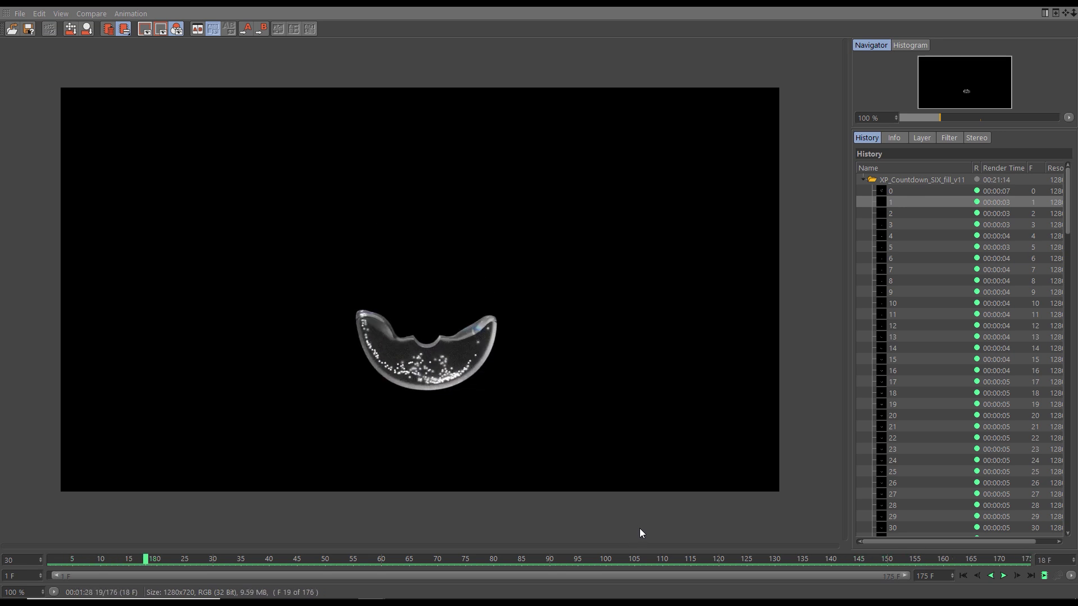
mouse_move(578, 562)
mouse_down()
mouse_move(762, 569)
mouse_move(359, 556)
mouse_move(567, 564)
mouse_up()
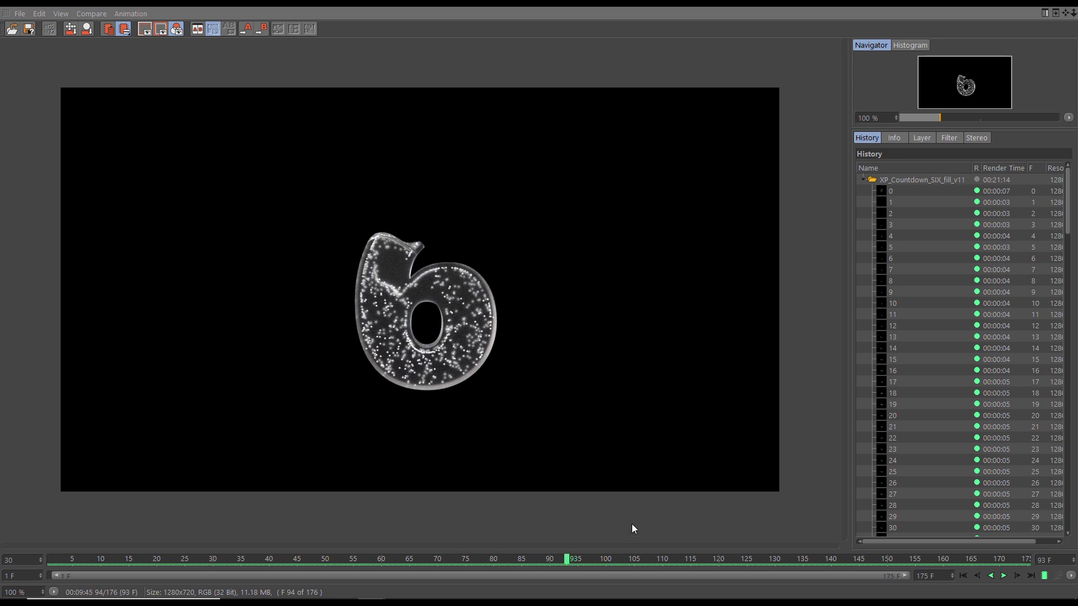
drag(598, 558, 477, 559)
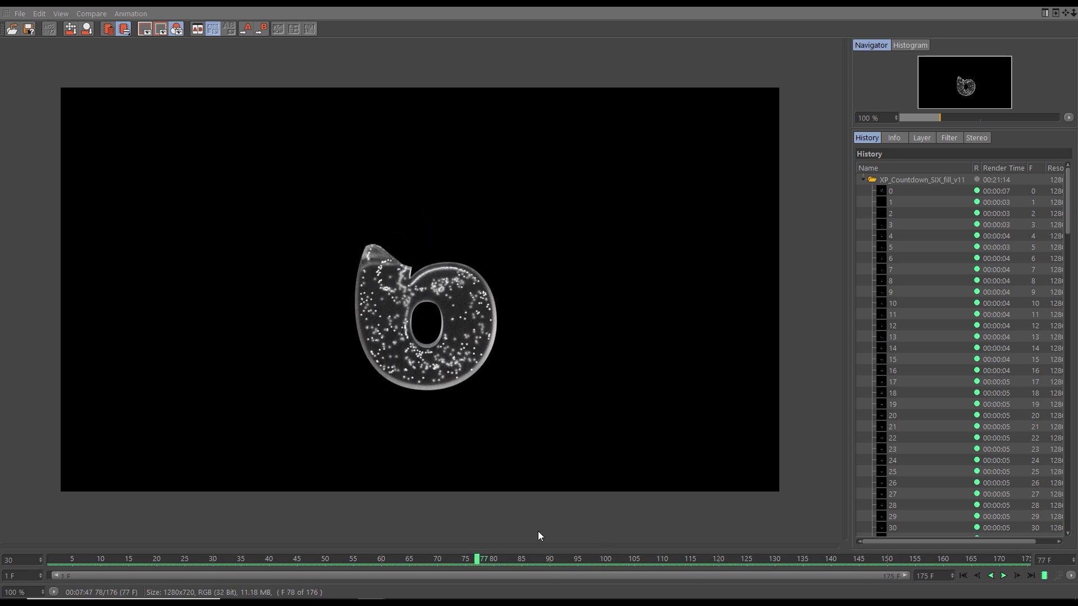